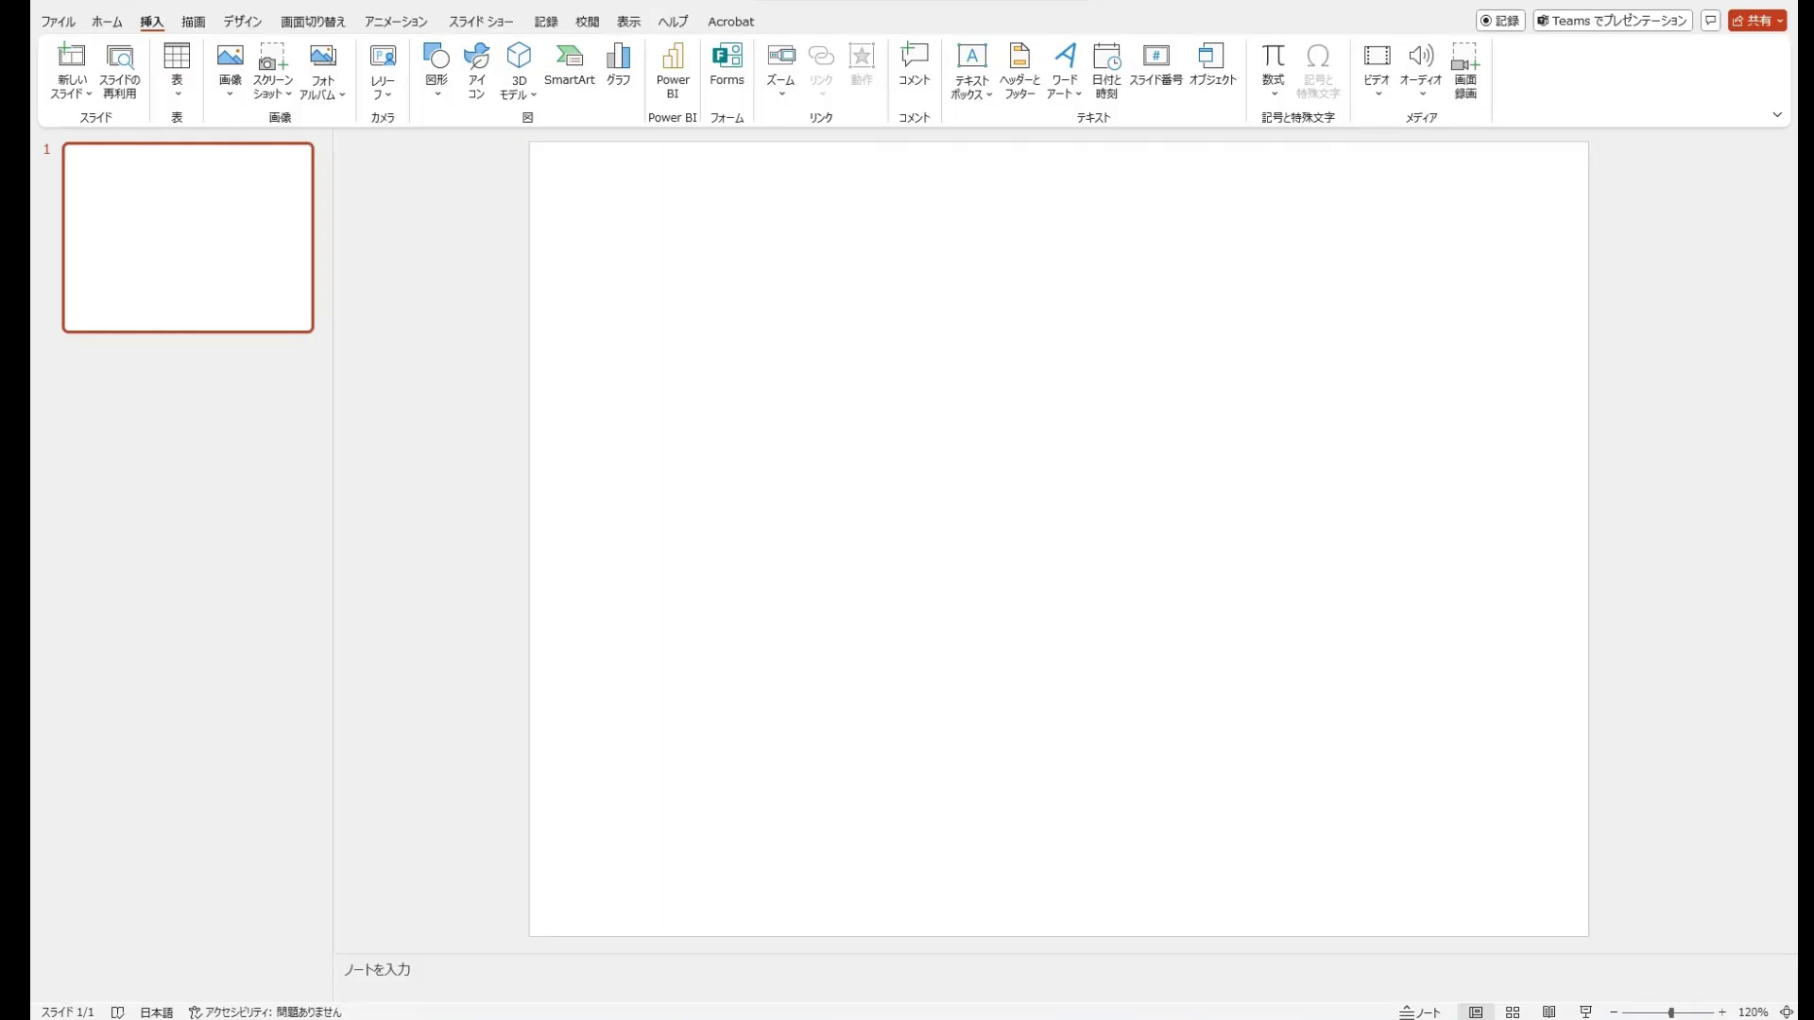
Insert a 2.54 cm square in the upper middle of the blank slide.
click(436, 68)
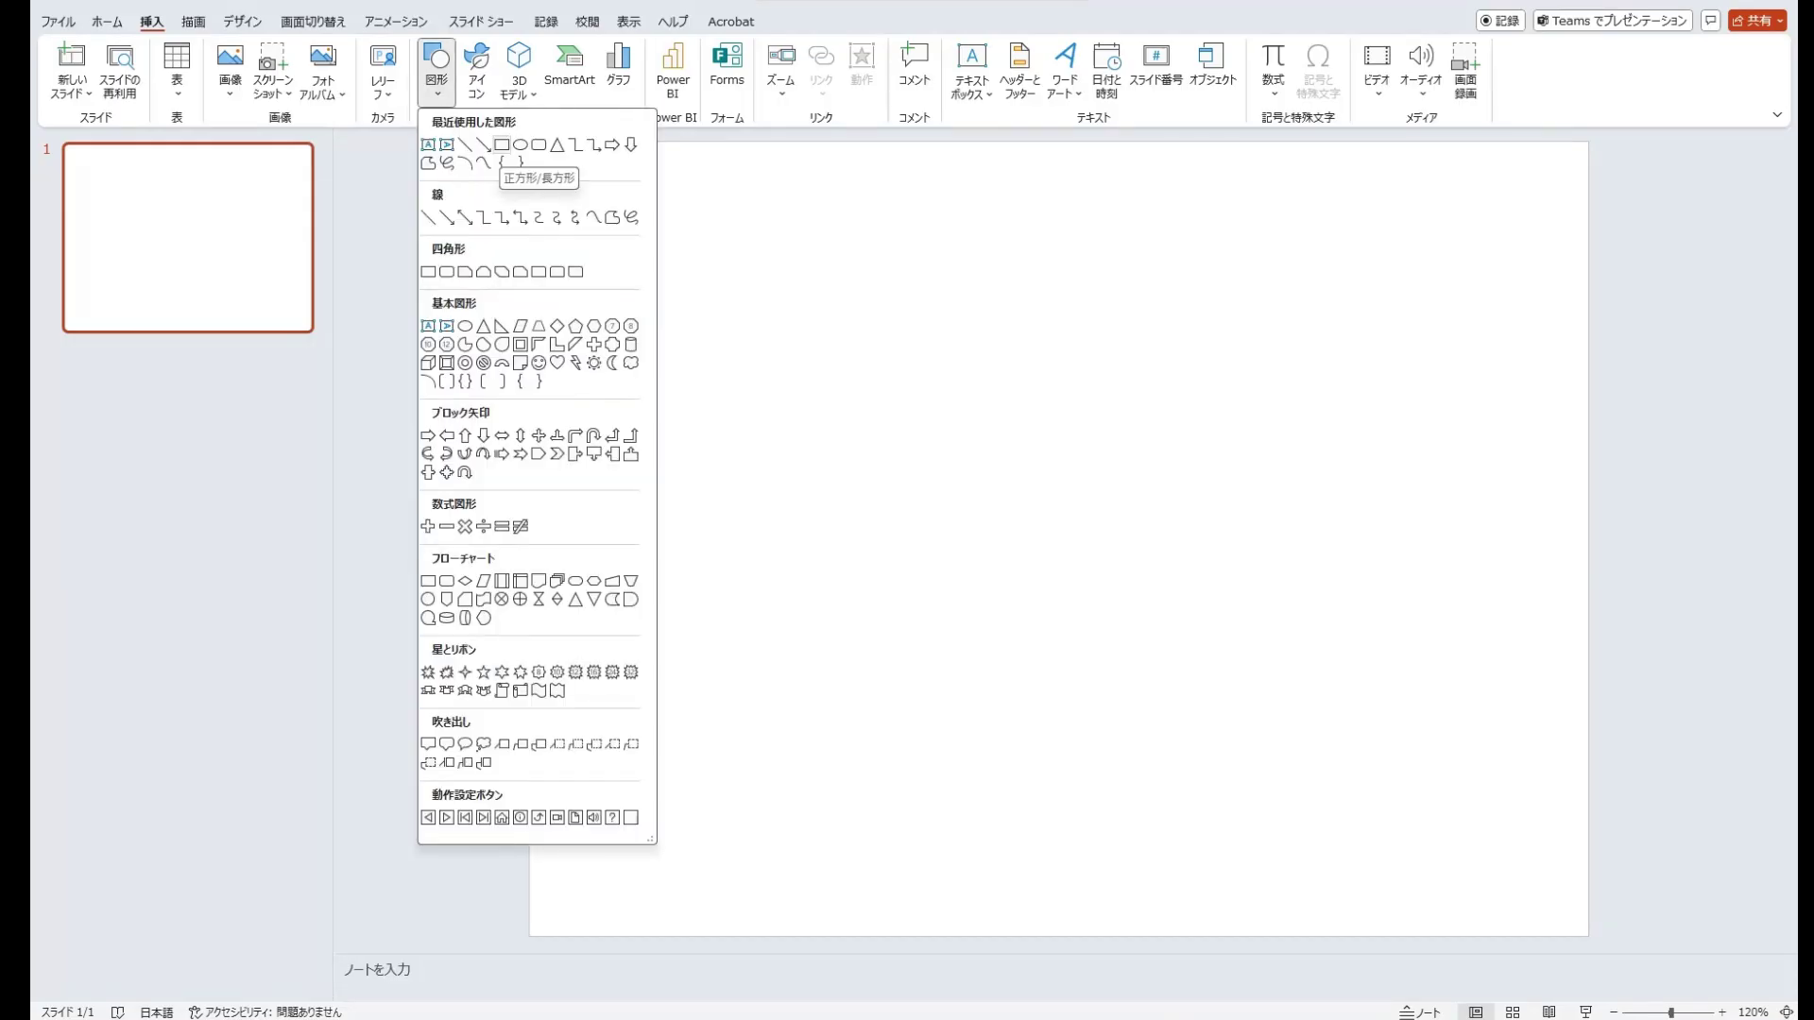
click(502, 144)
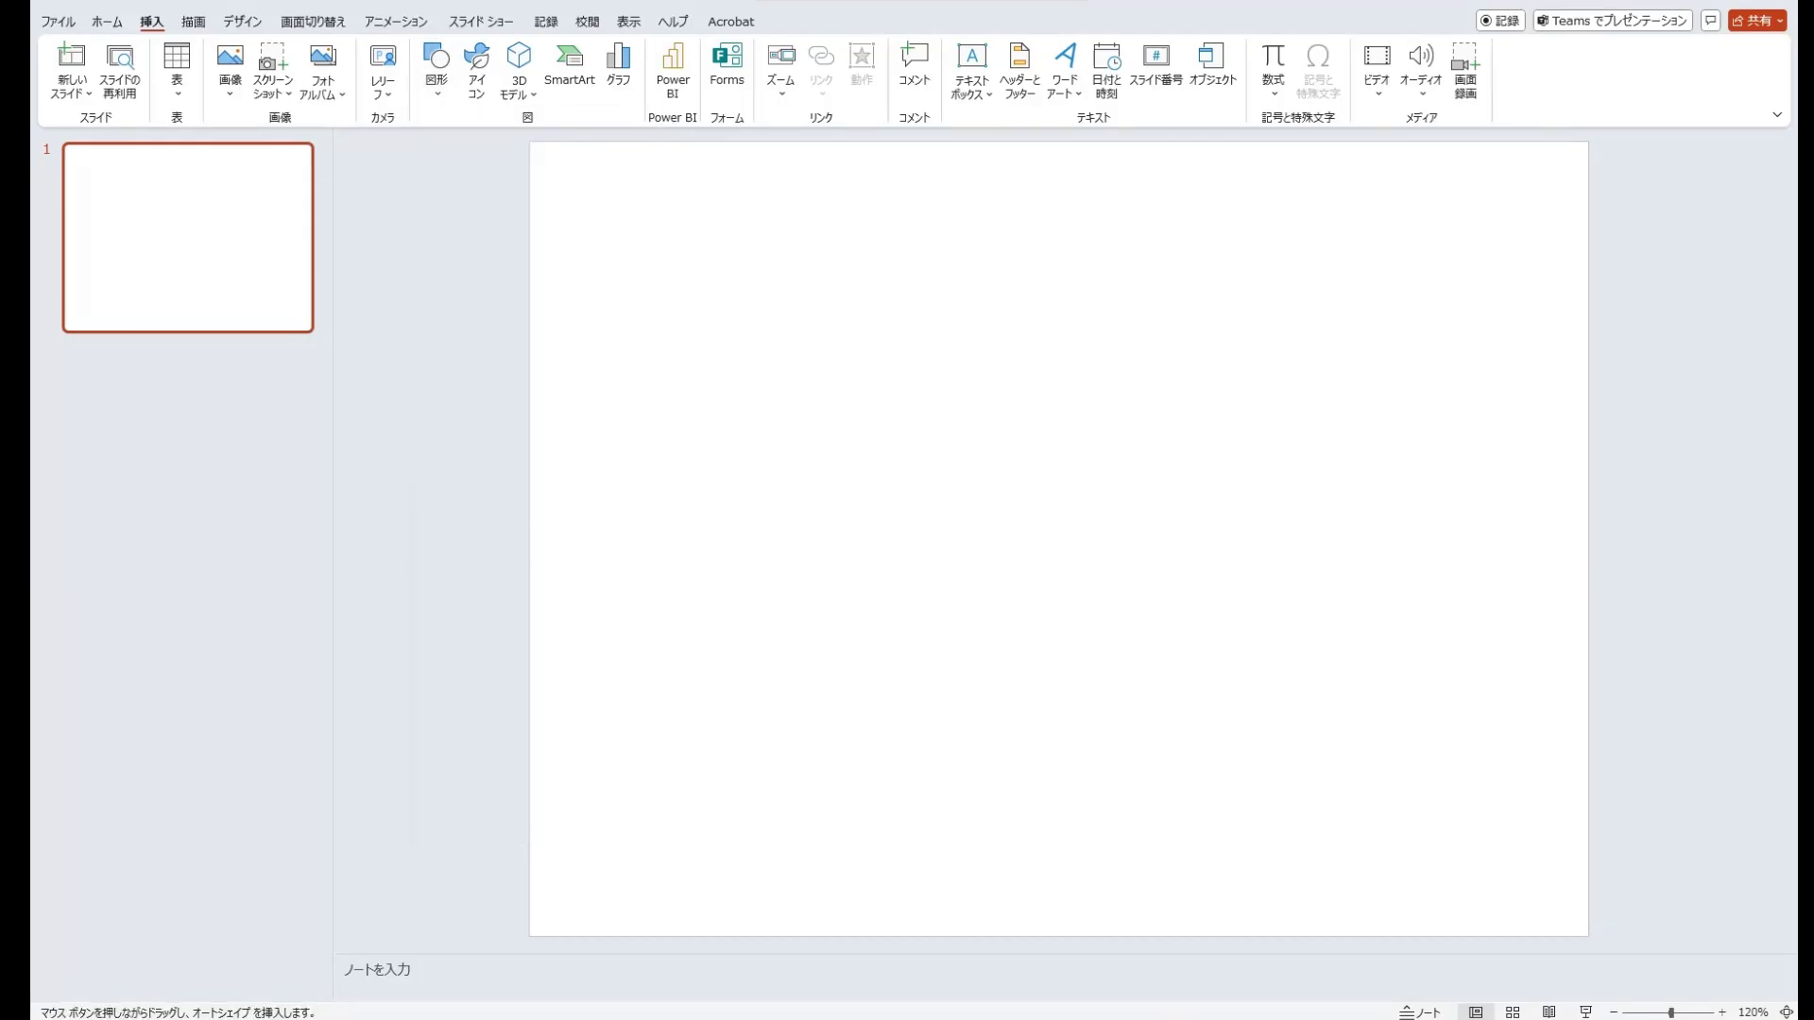
click(975, 323)
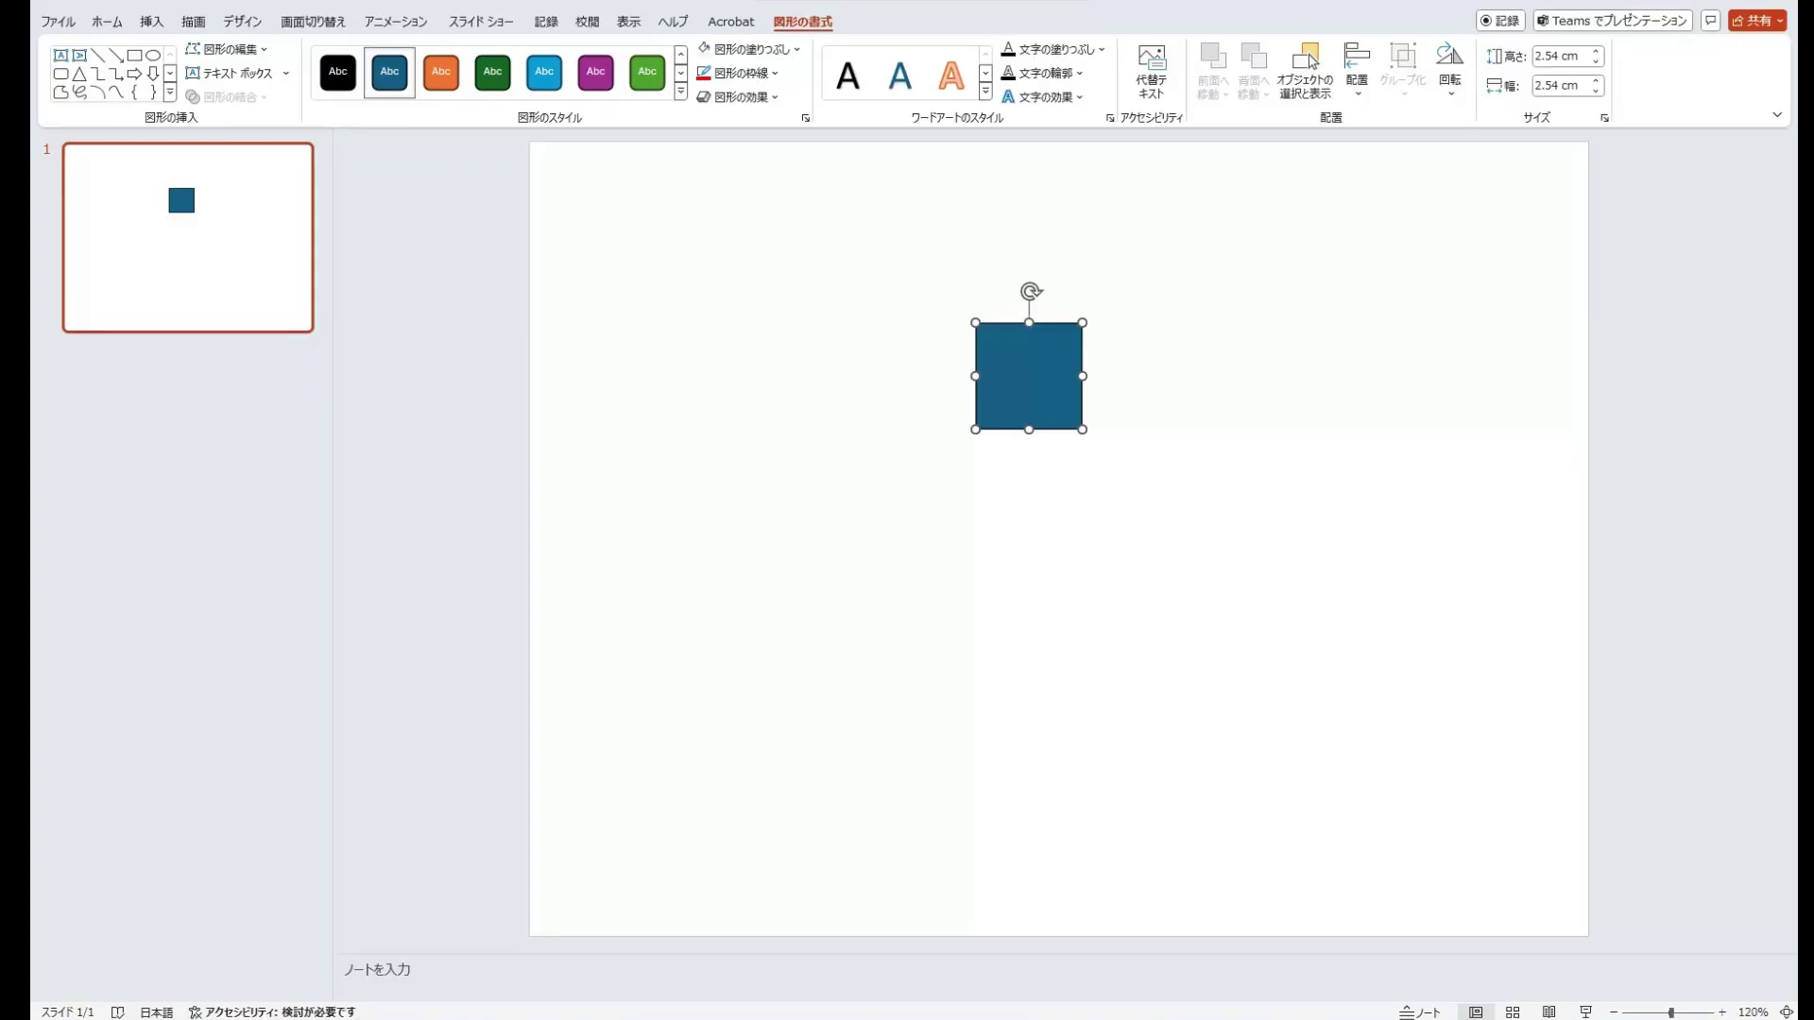
Insert a 2.54 cm circle to the left of the square and deselect it.
click(151, 21)
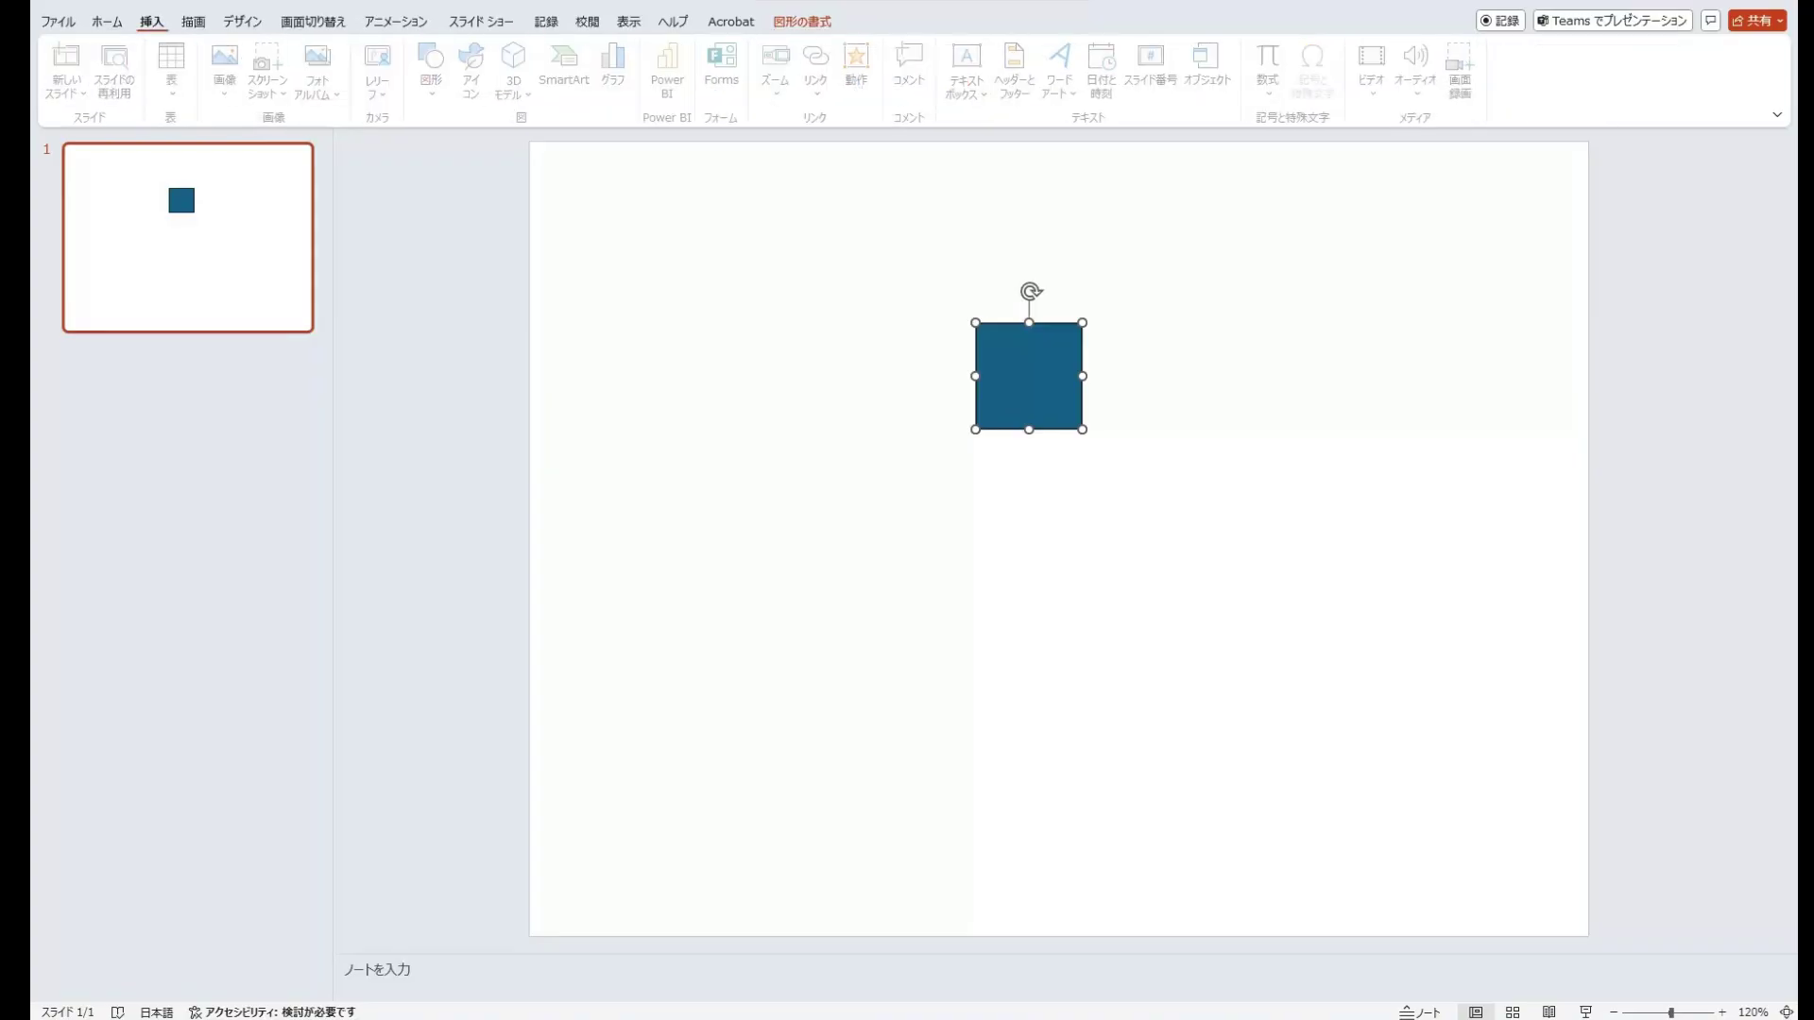
click(436, 71)
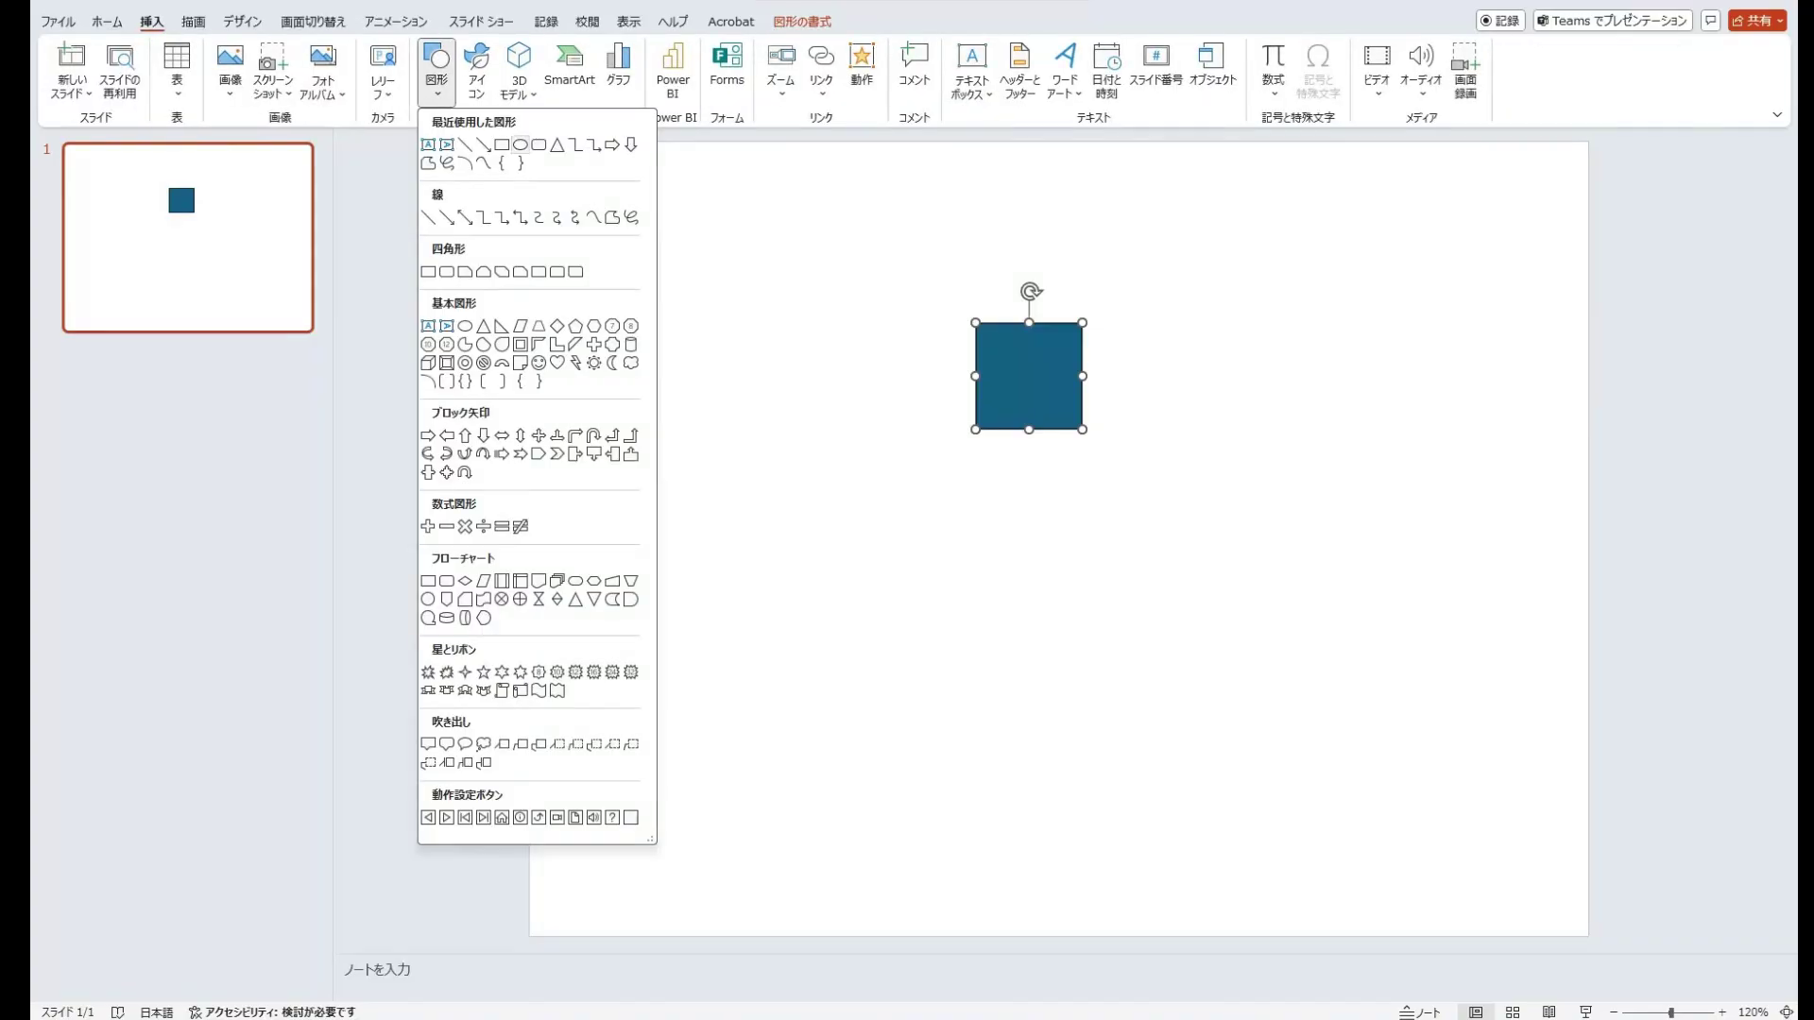
click(521, 145)
click(777, 324)
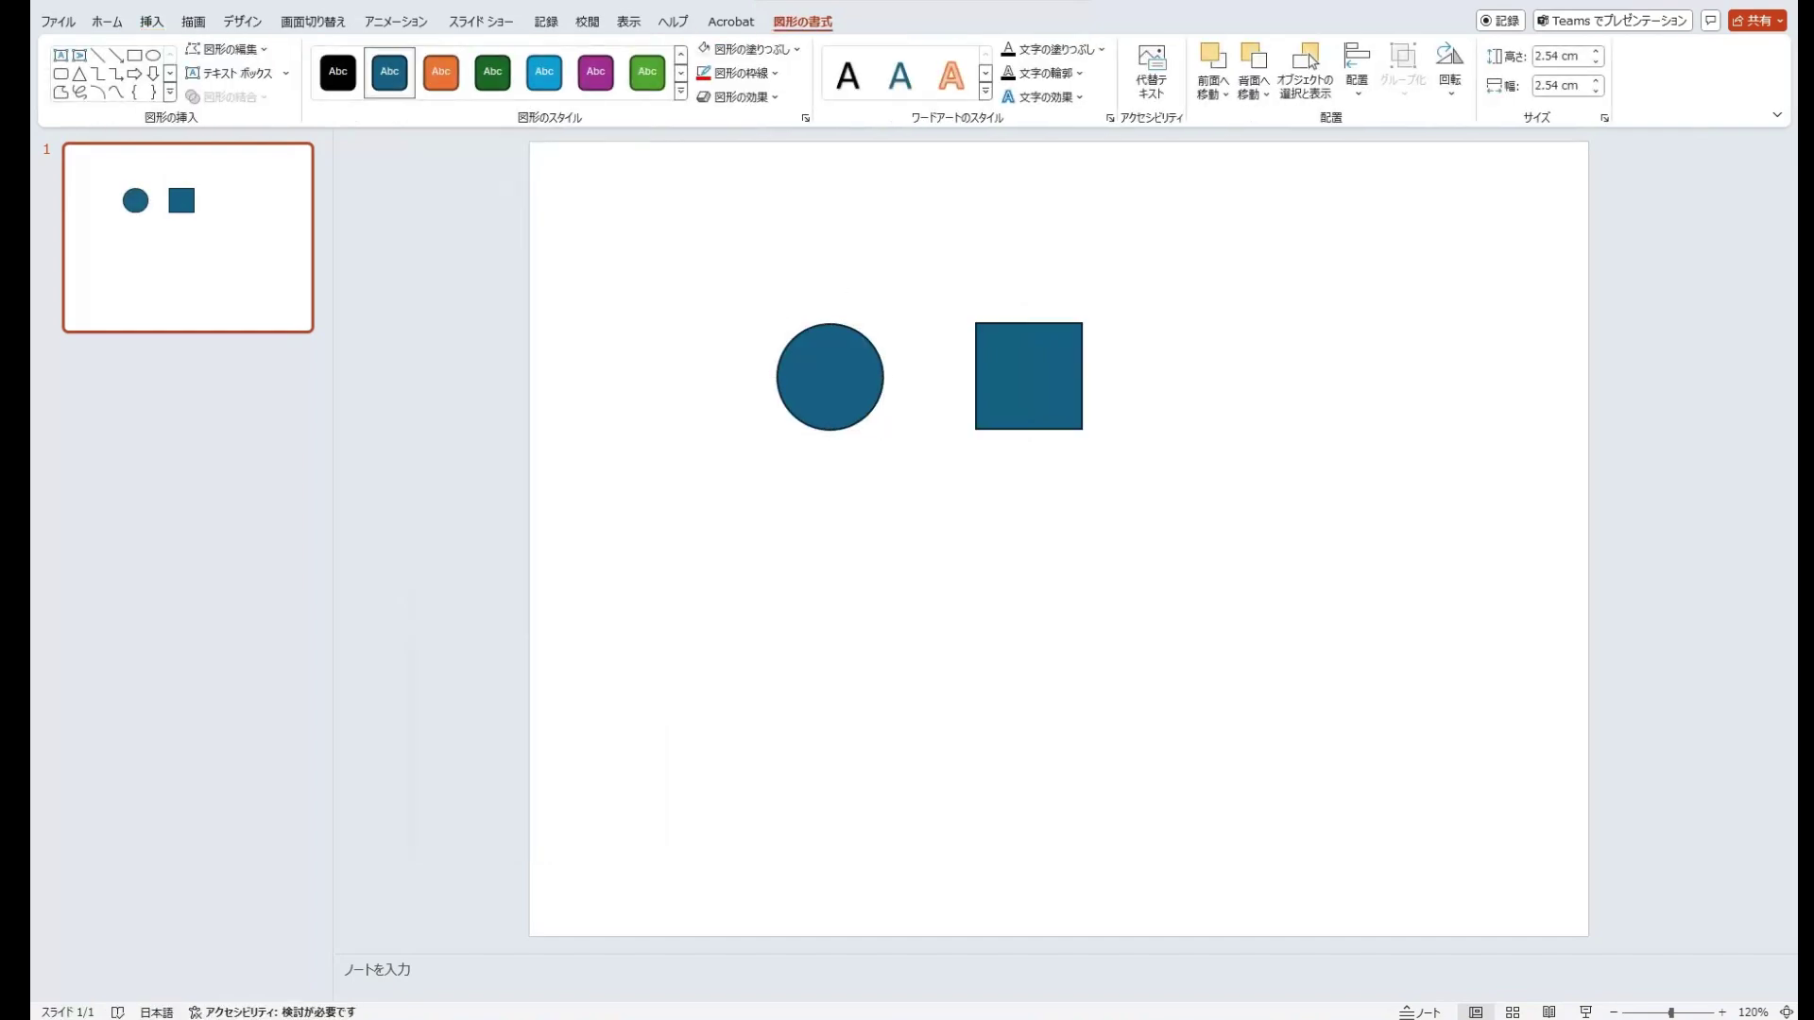
key(Escape)
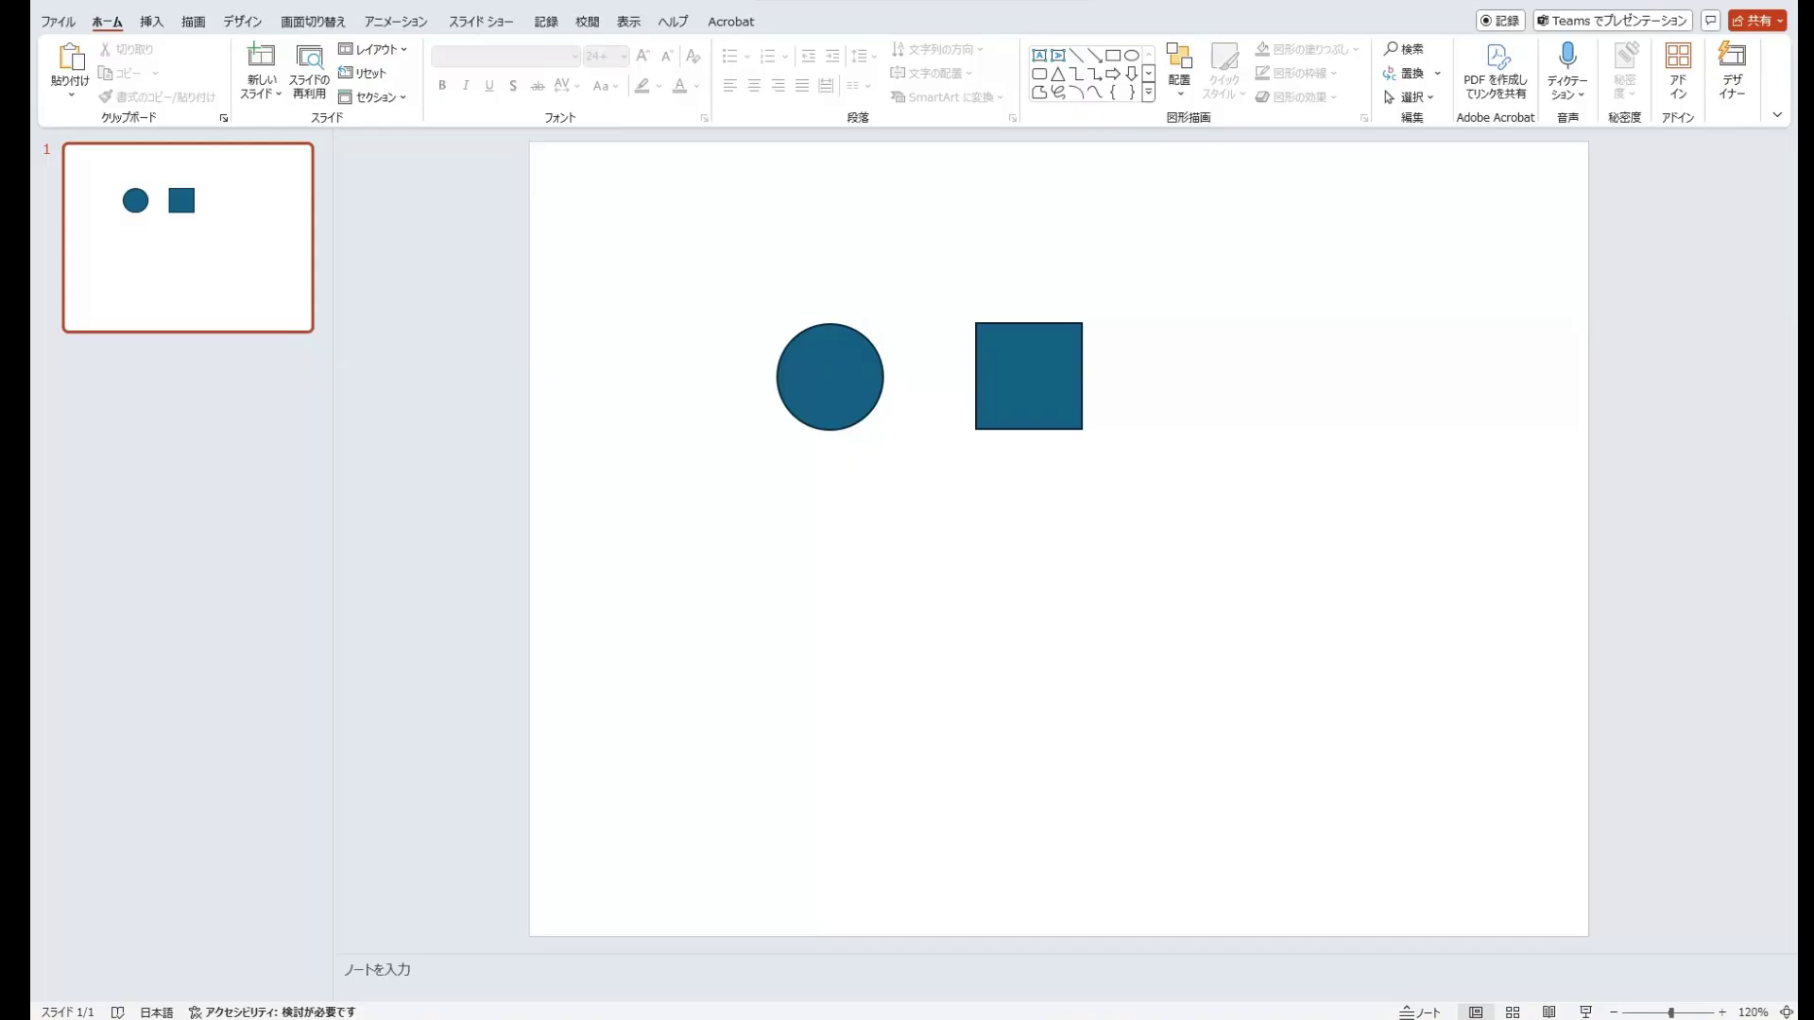
Give the square a white fill and a black outline.
click(1029, 376)
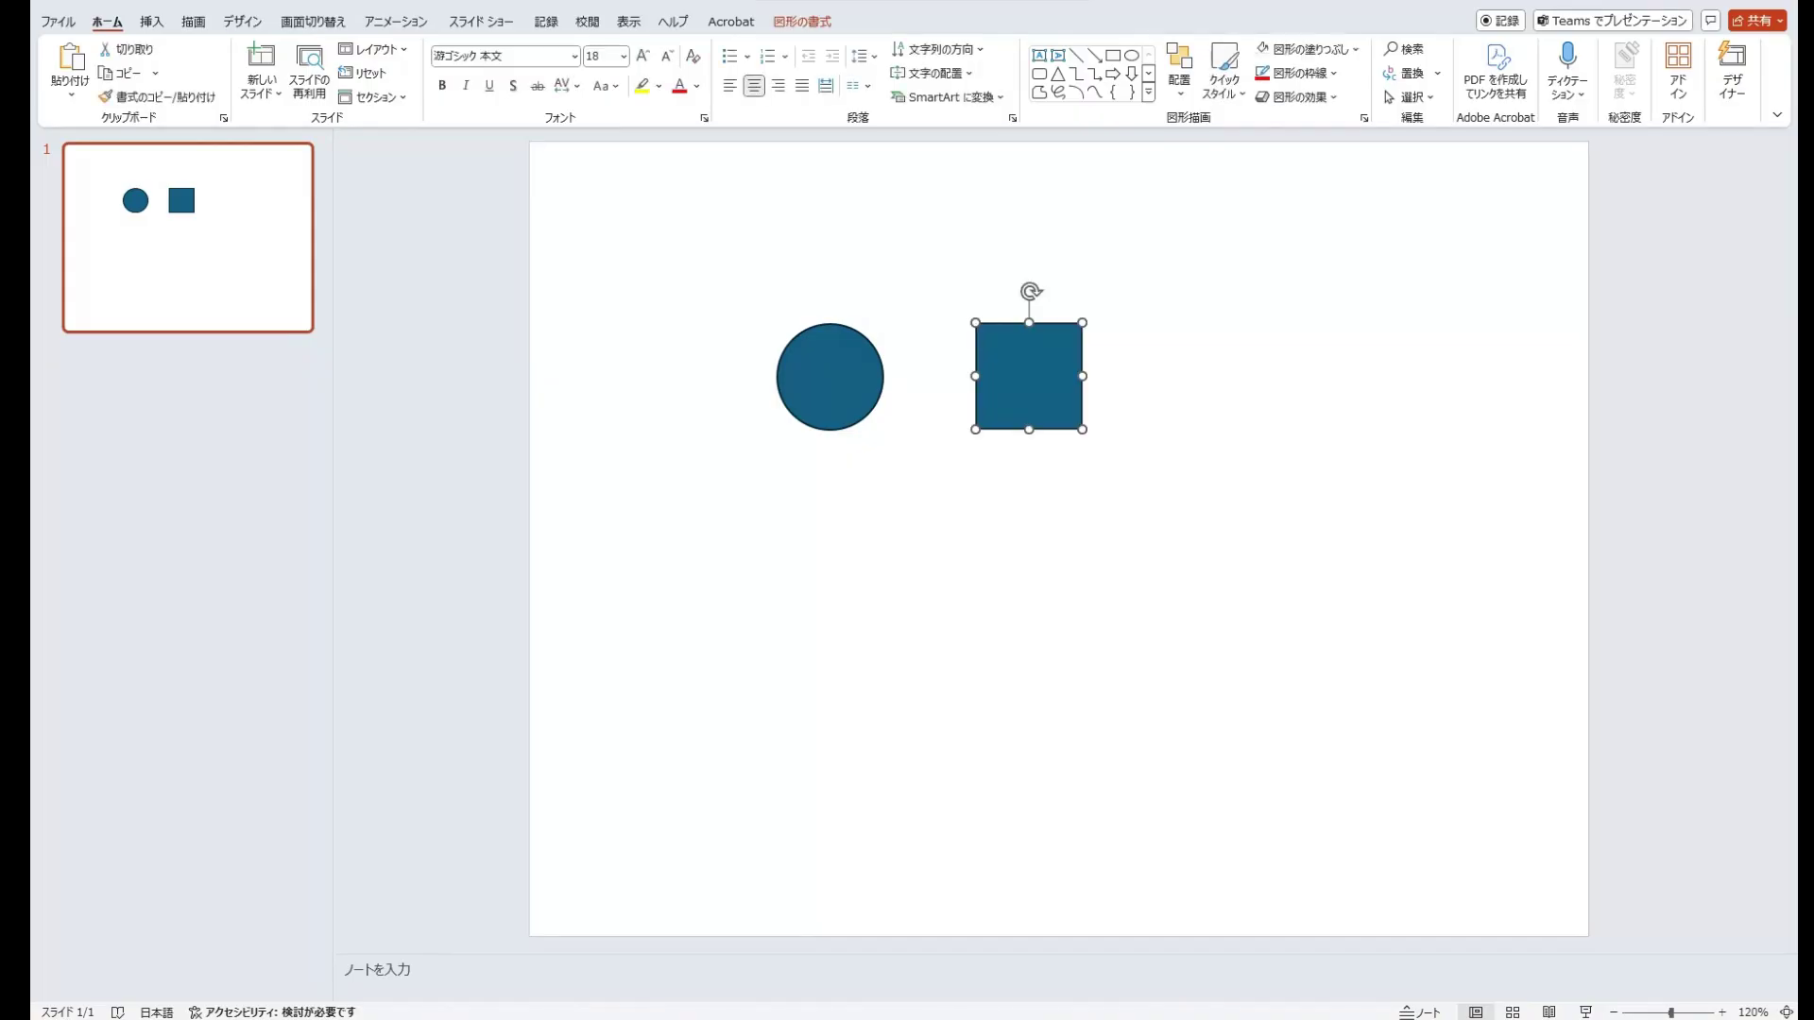
click(802, 21)
click(751, 48)
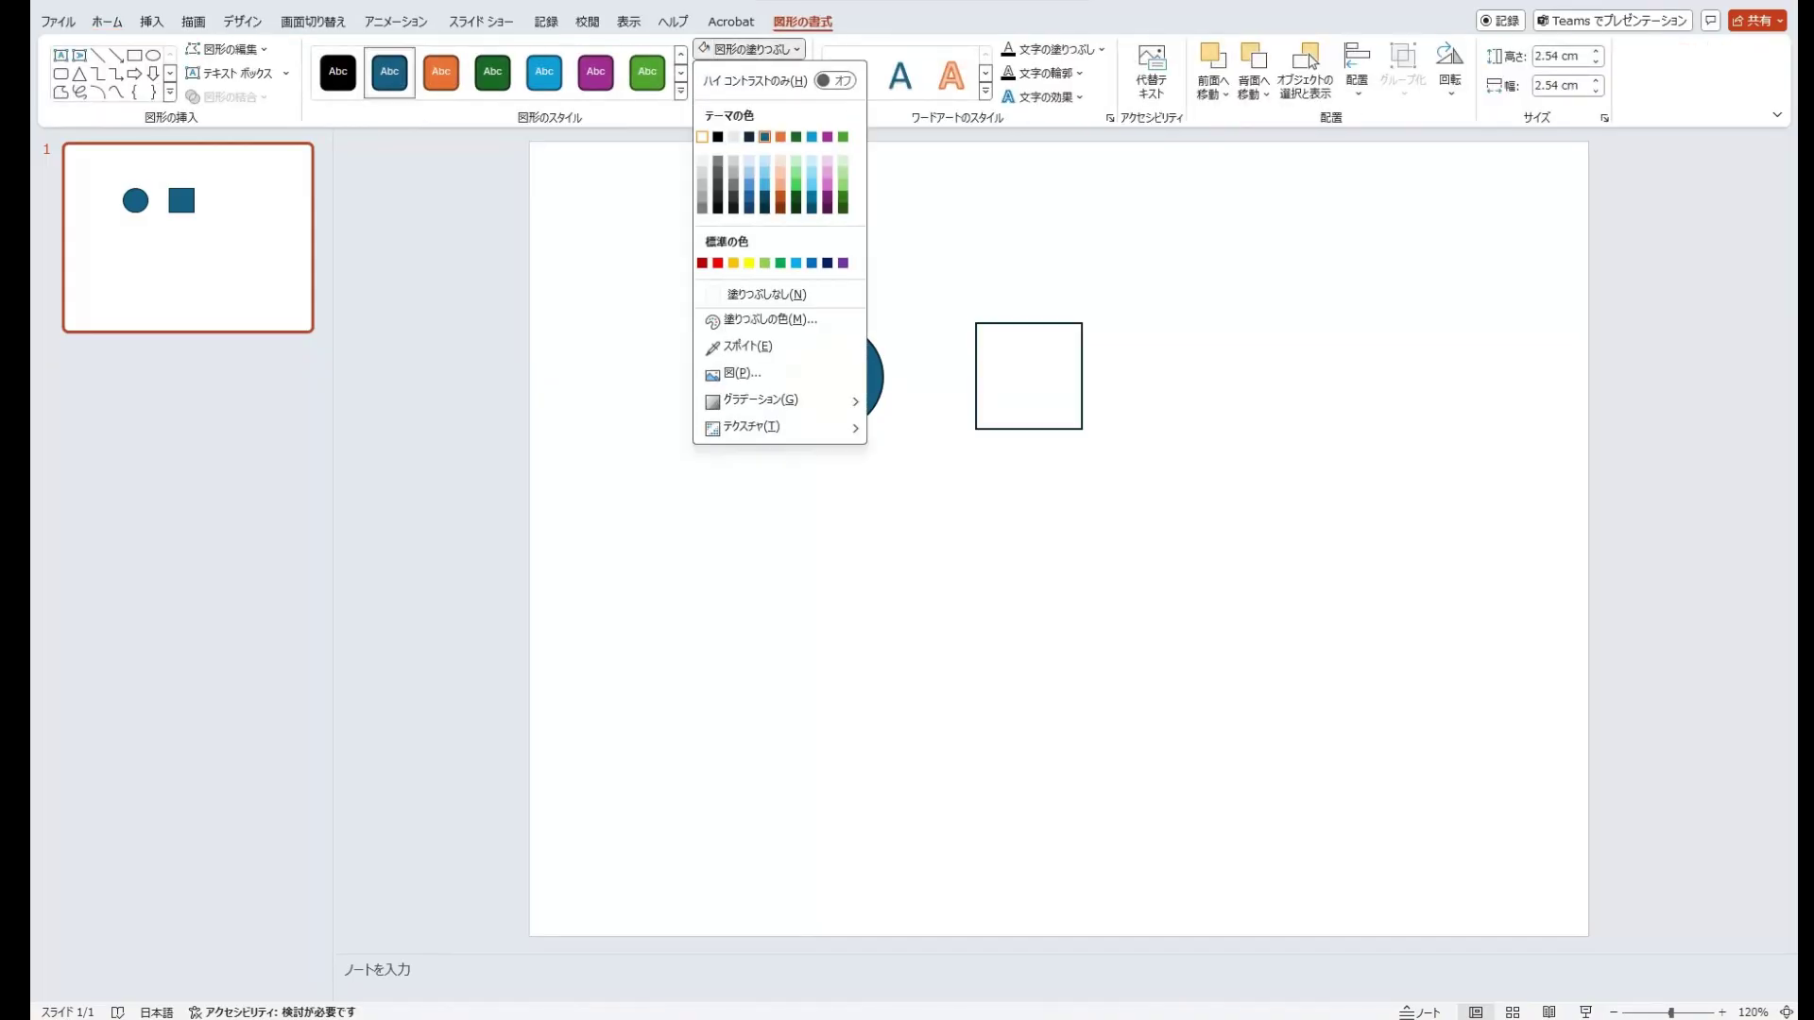
click(702, 137)
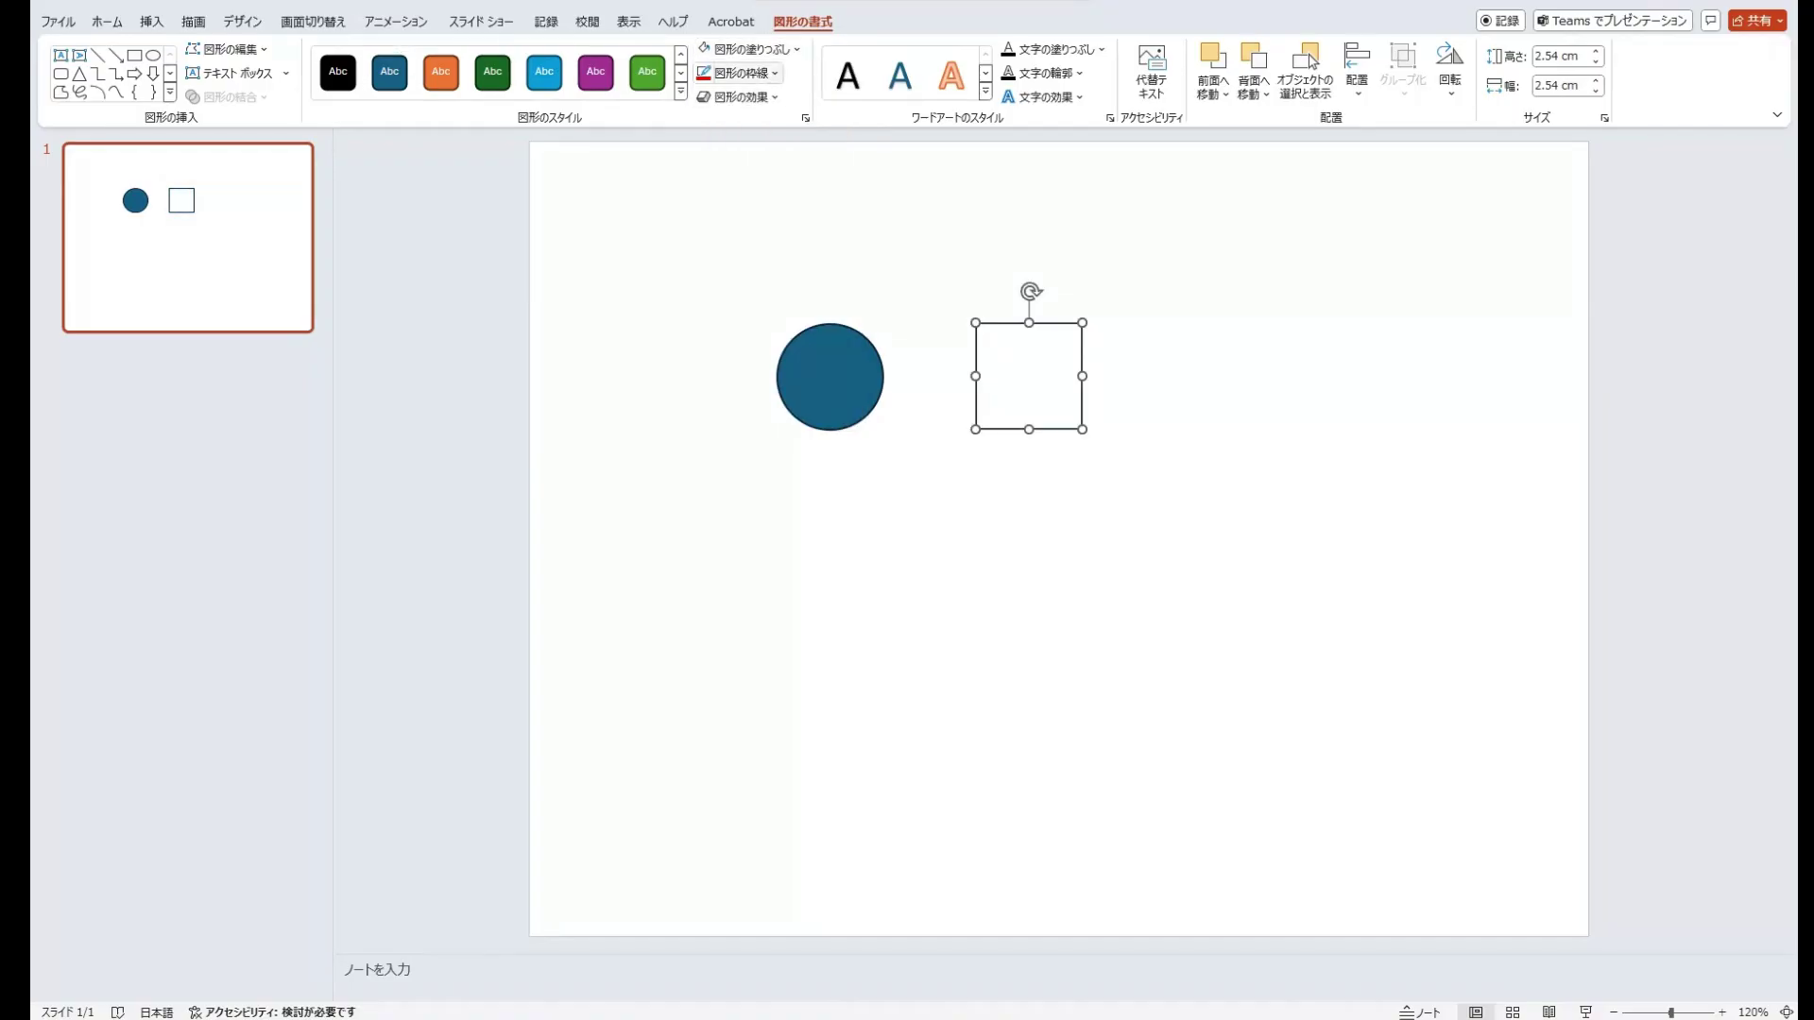
click(737, 73)
click(717, 161)
Set the white square's formatting as the default for new shapes.
right_click(1061, 326)
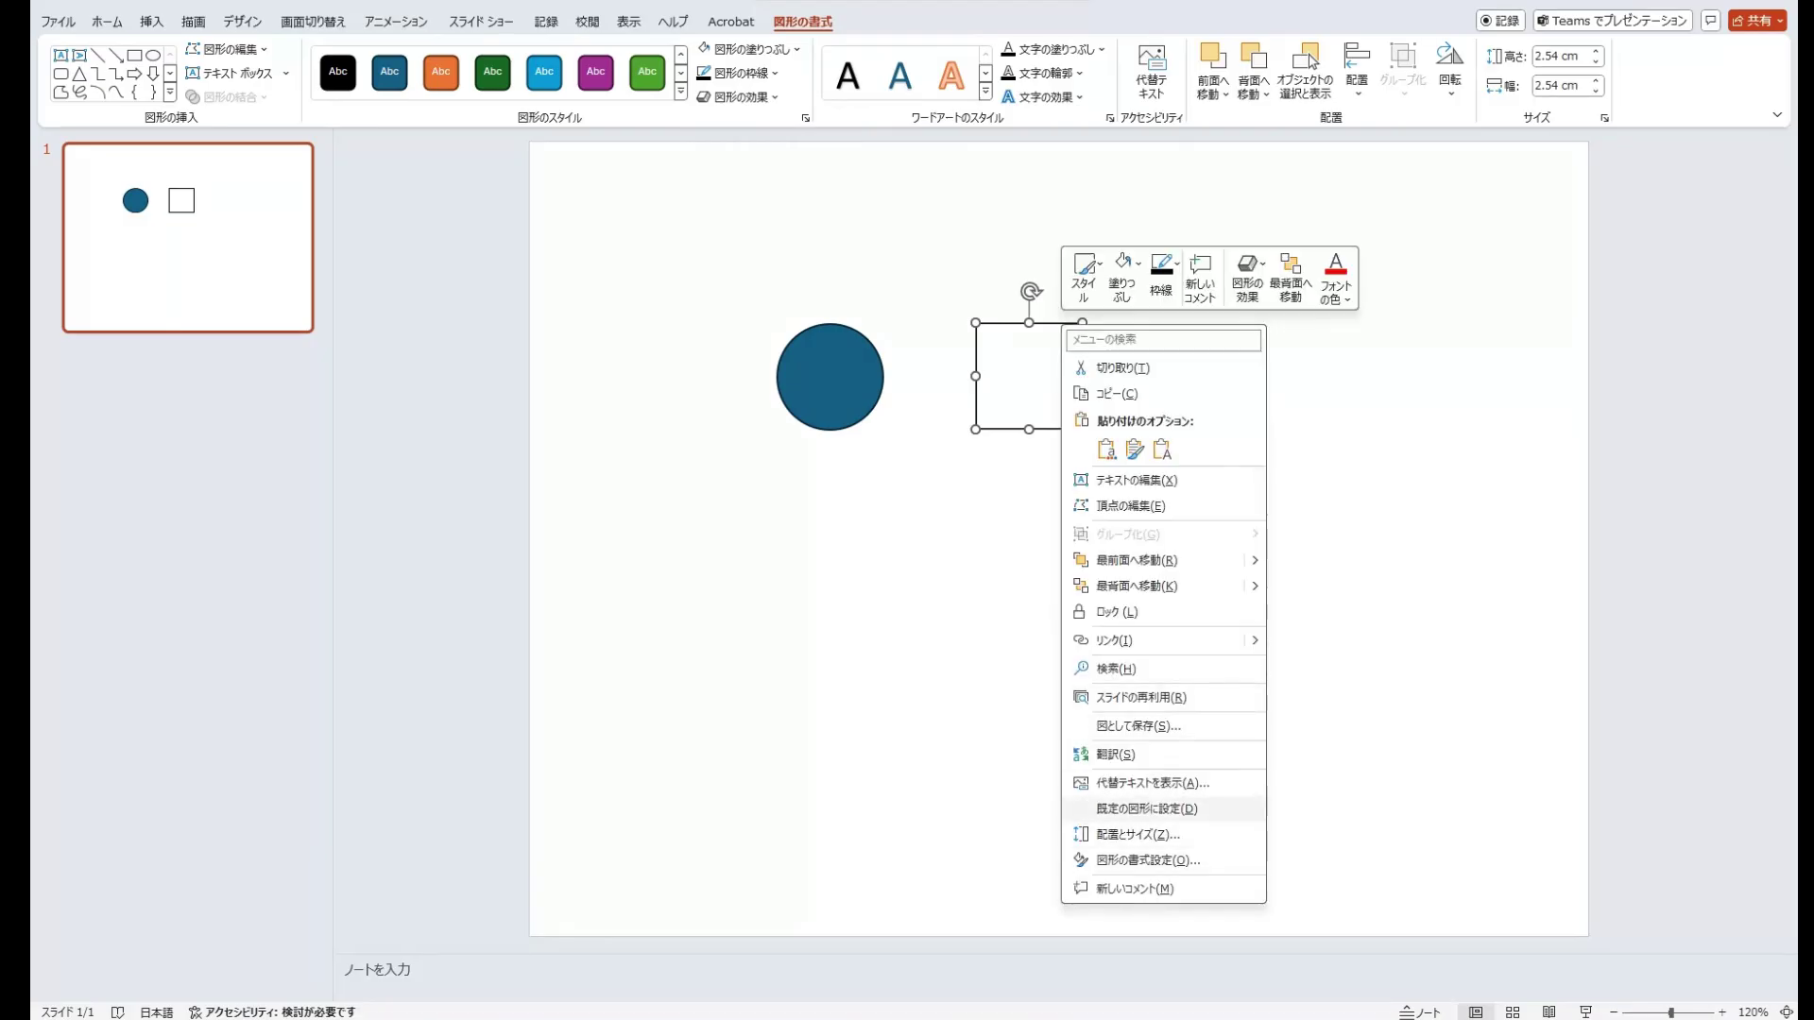
click(1146, 808)
key(Escape)
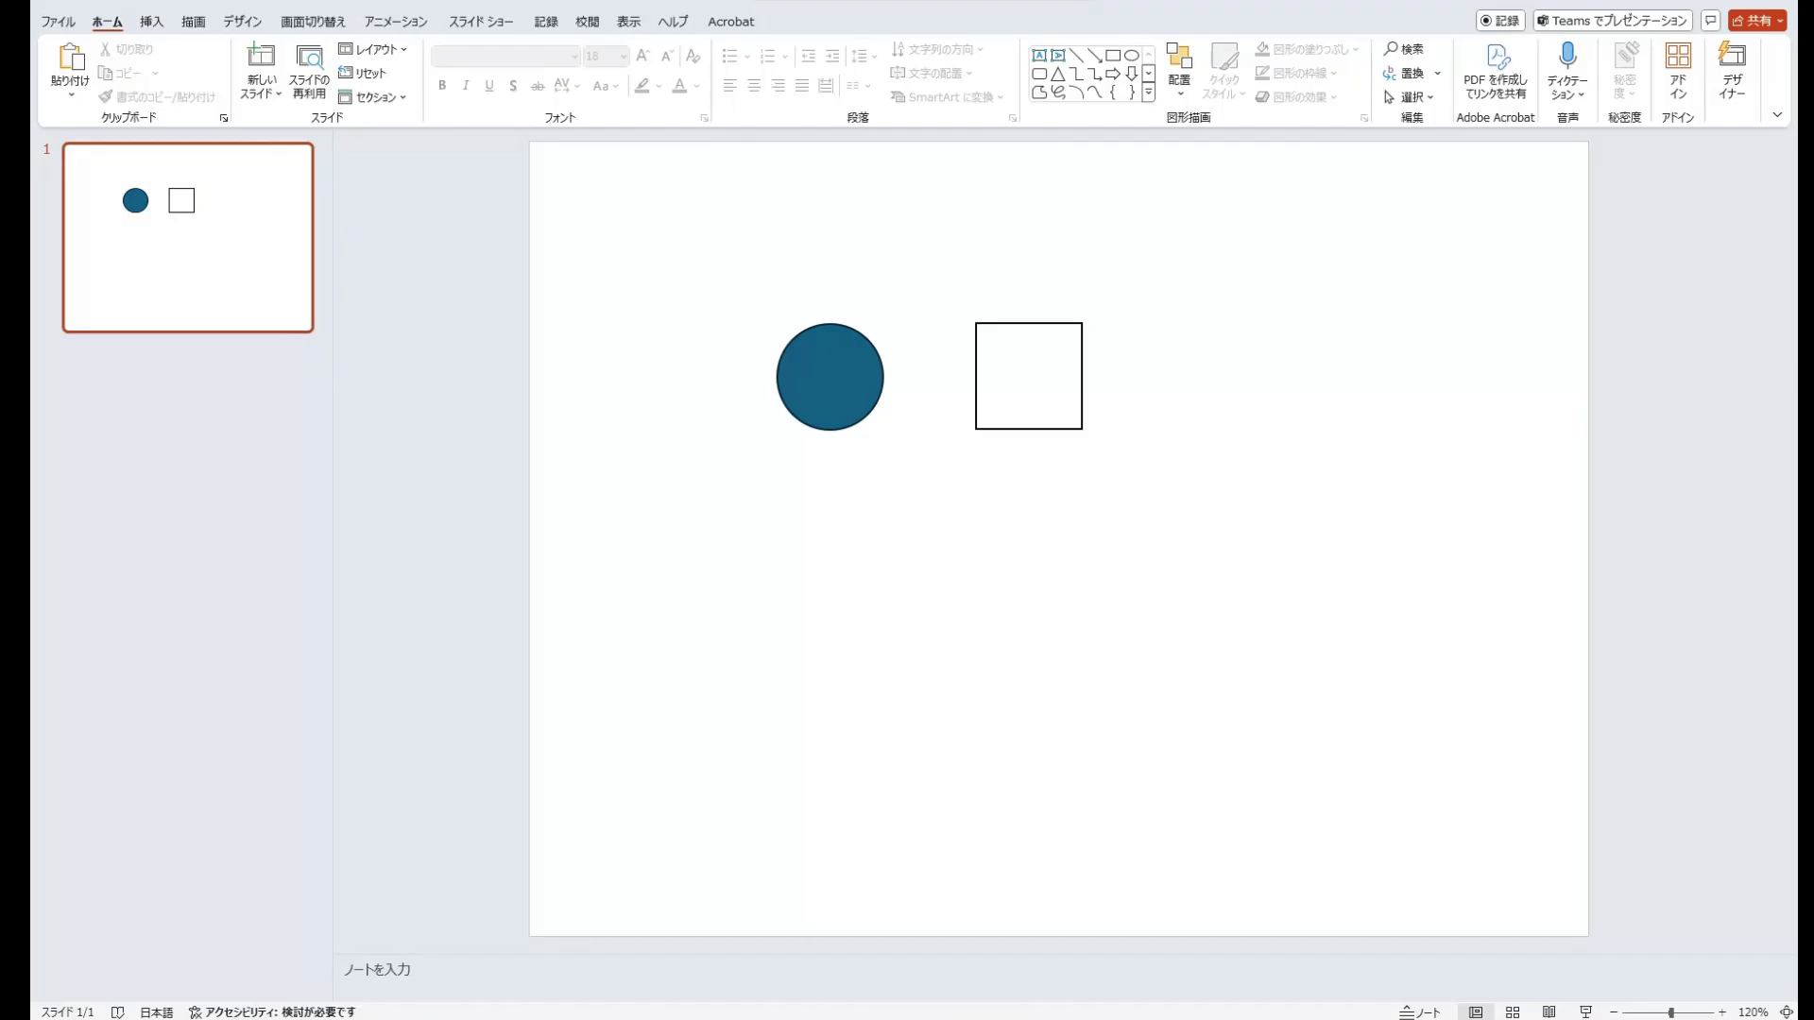
Replace the blue circle with a new 2.54 cm circle in the default style, level with the square on its left side.
key(Tab)
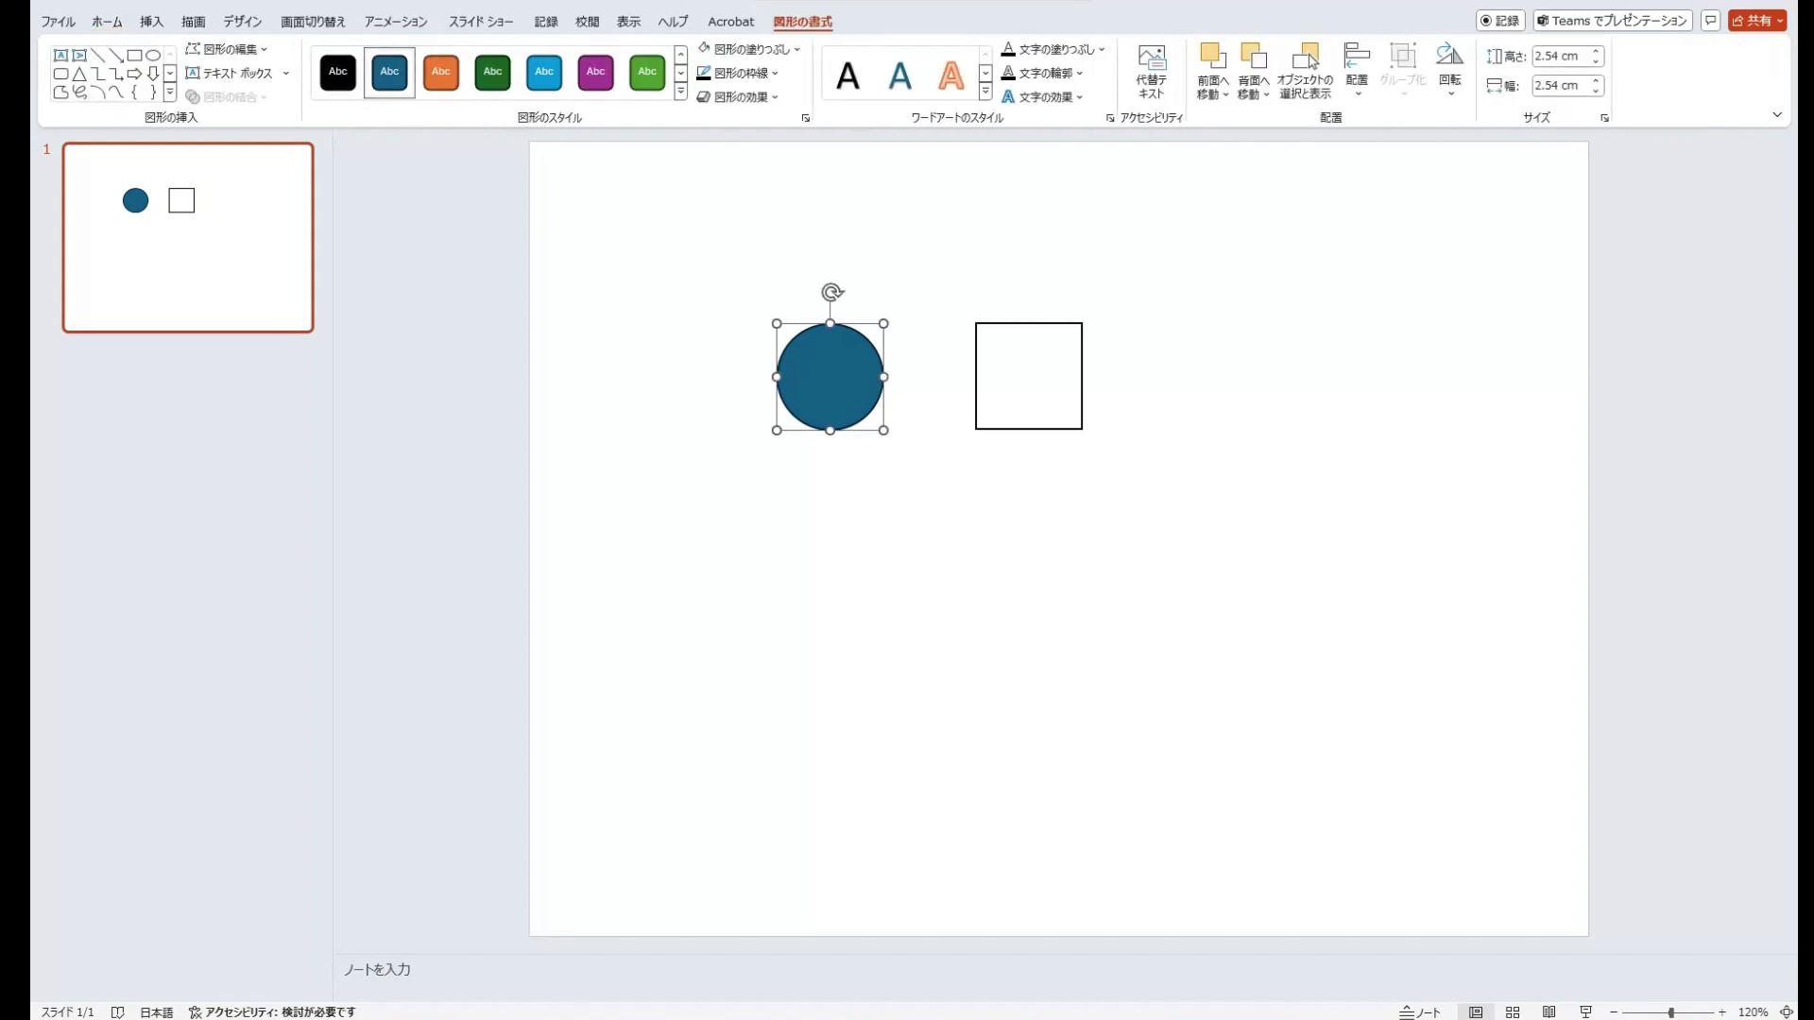
key(Delete)
click(151, 21)
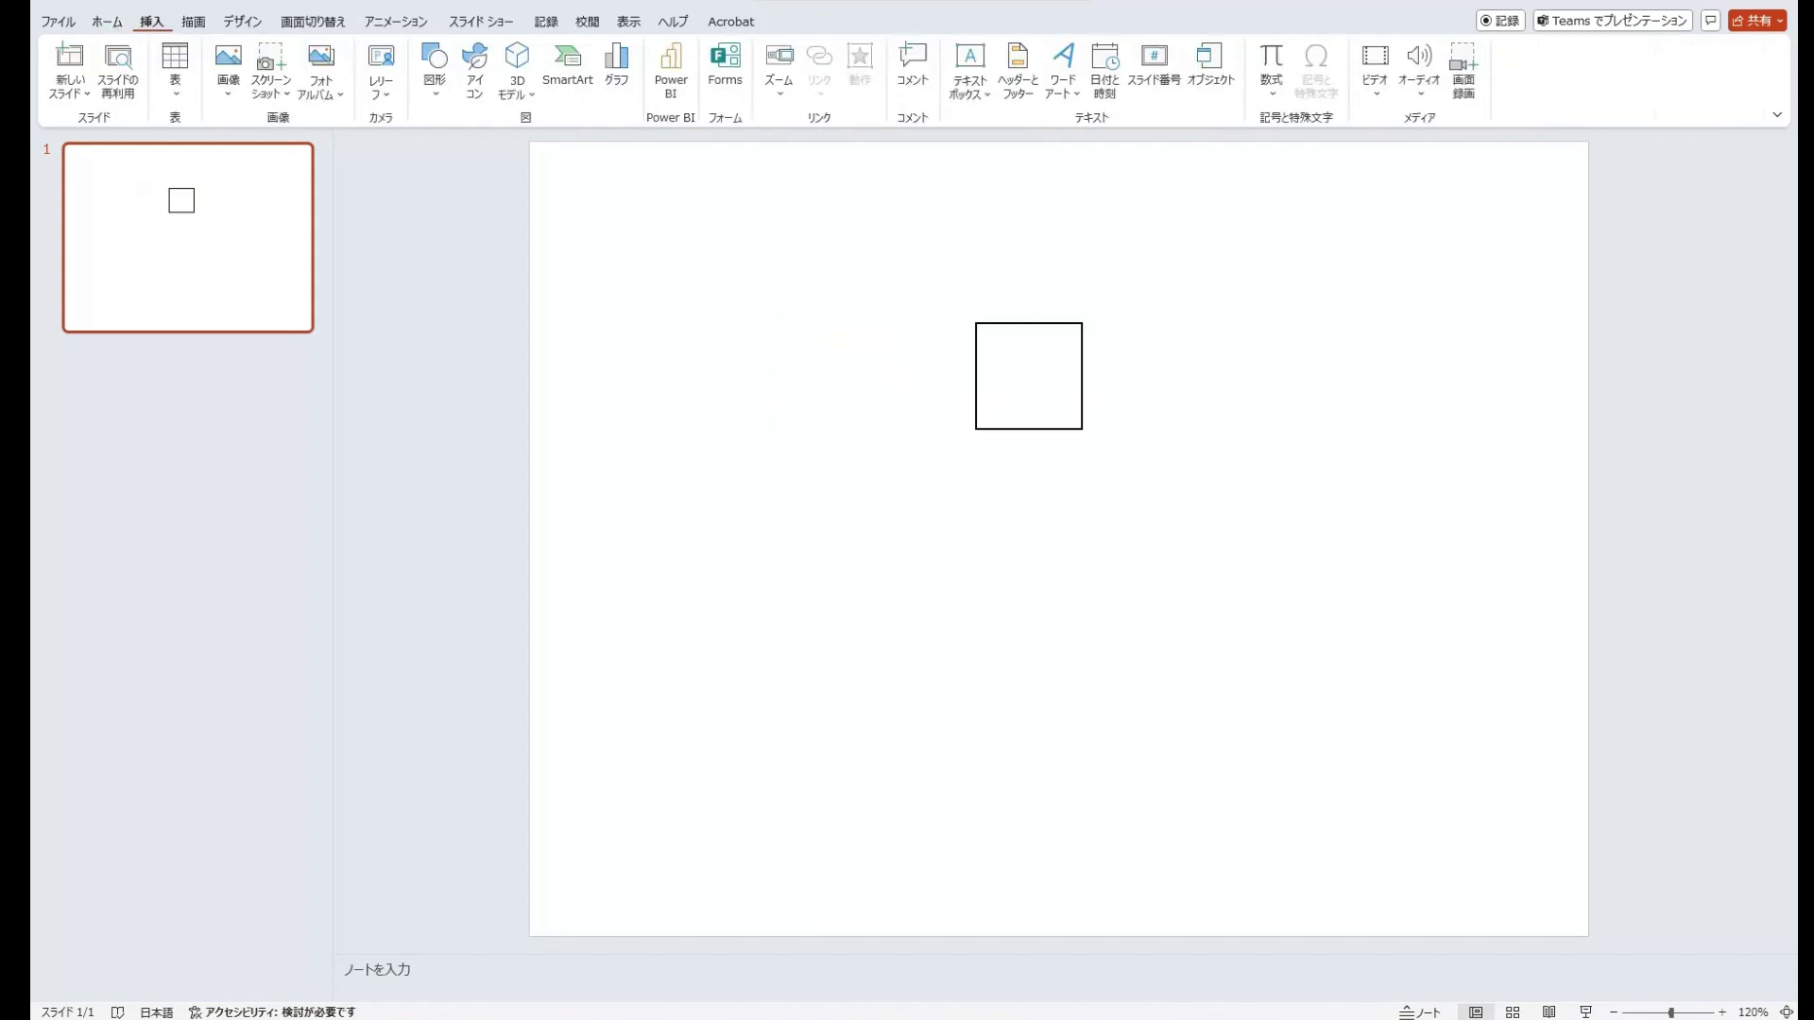
click(436, 71)
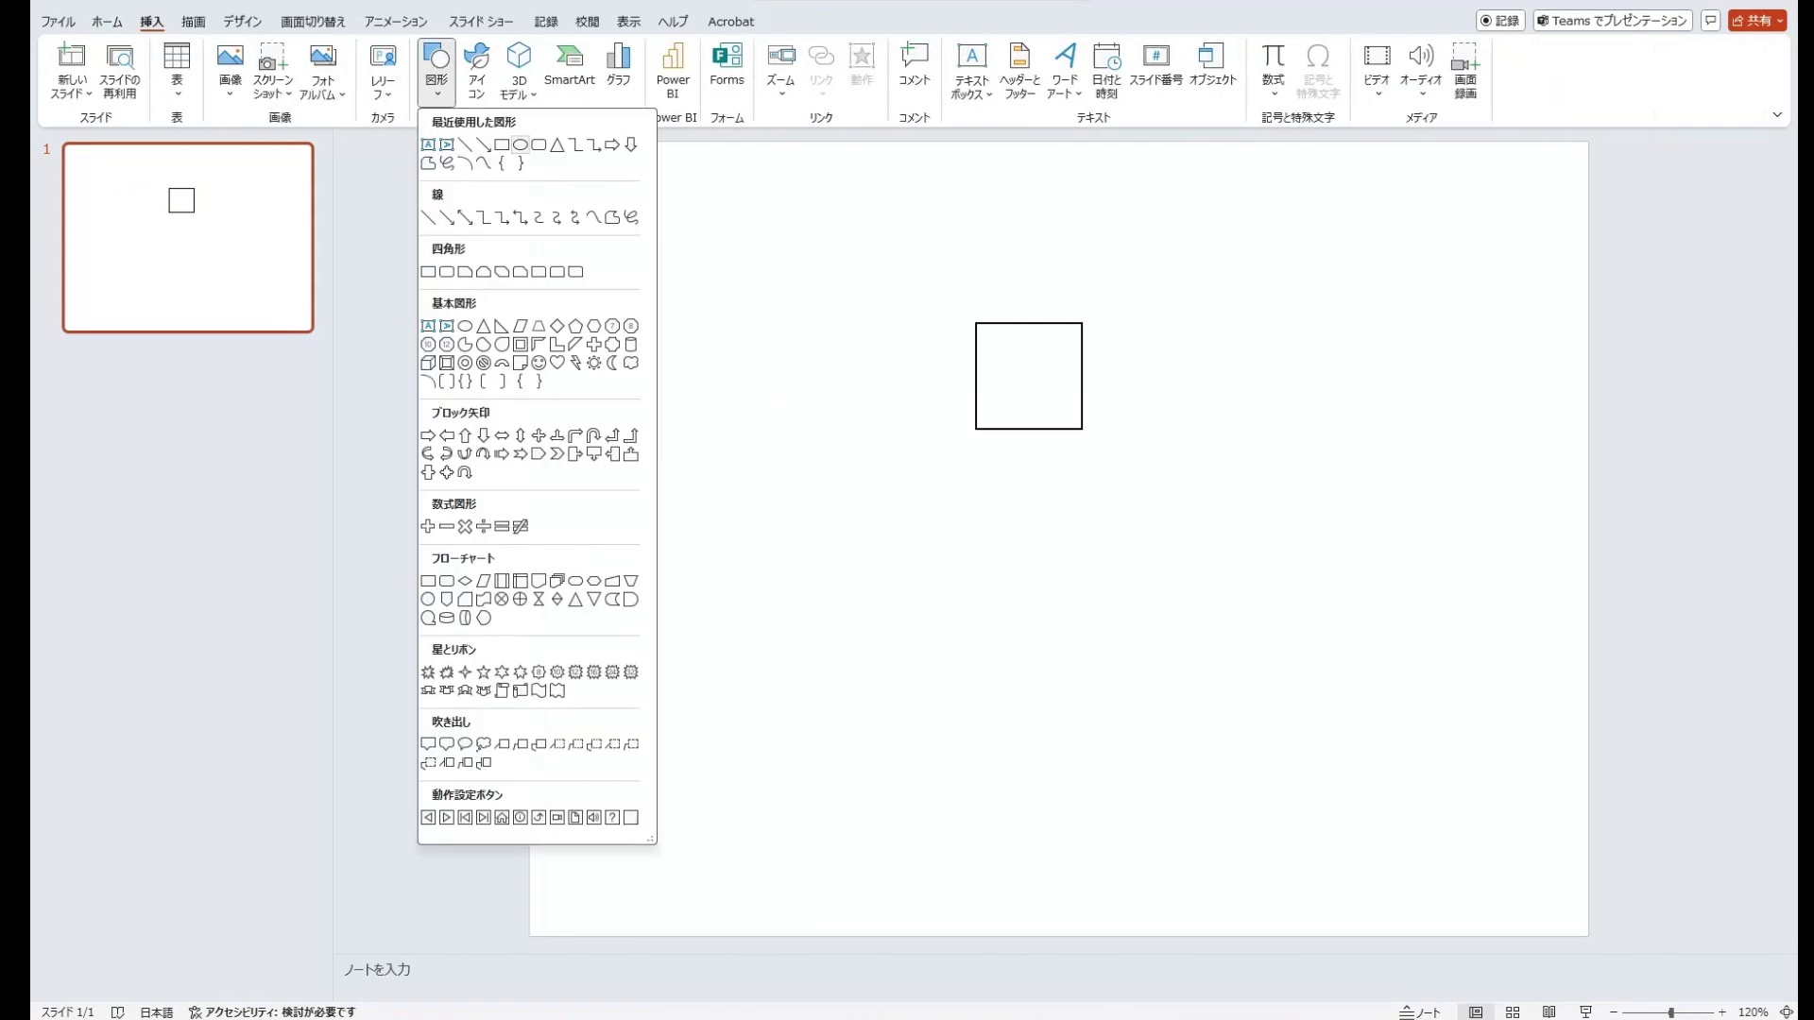
click(520, 144)
click(815, 340)
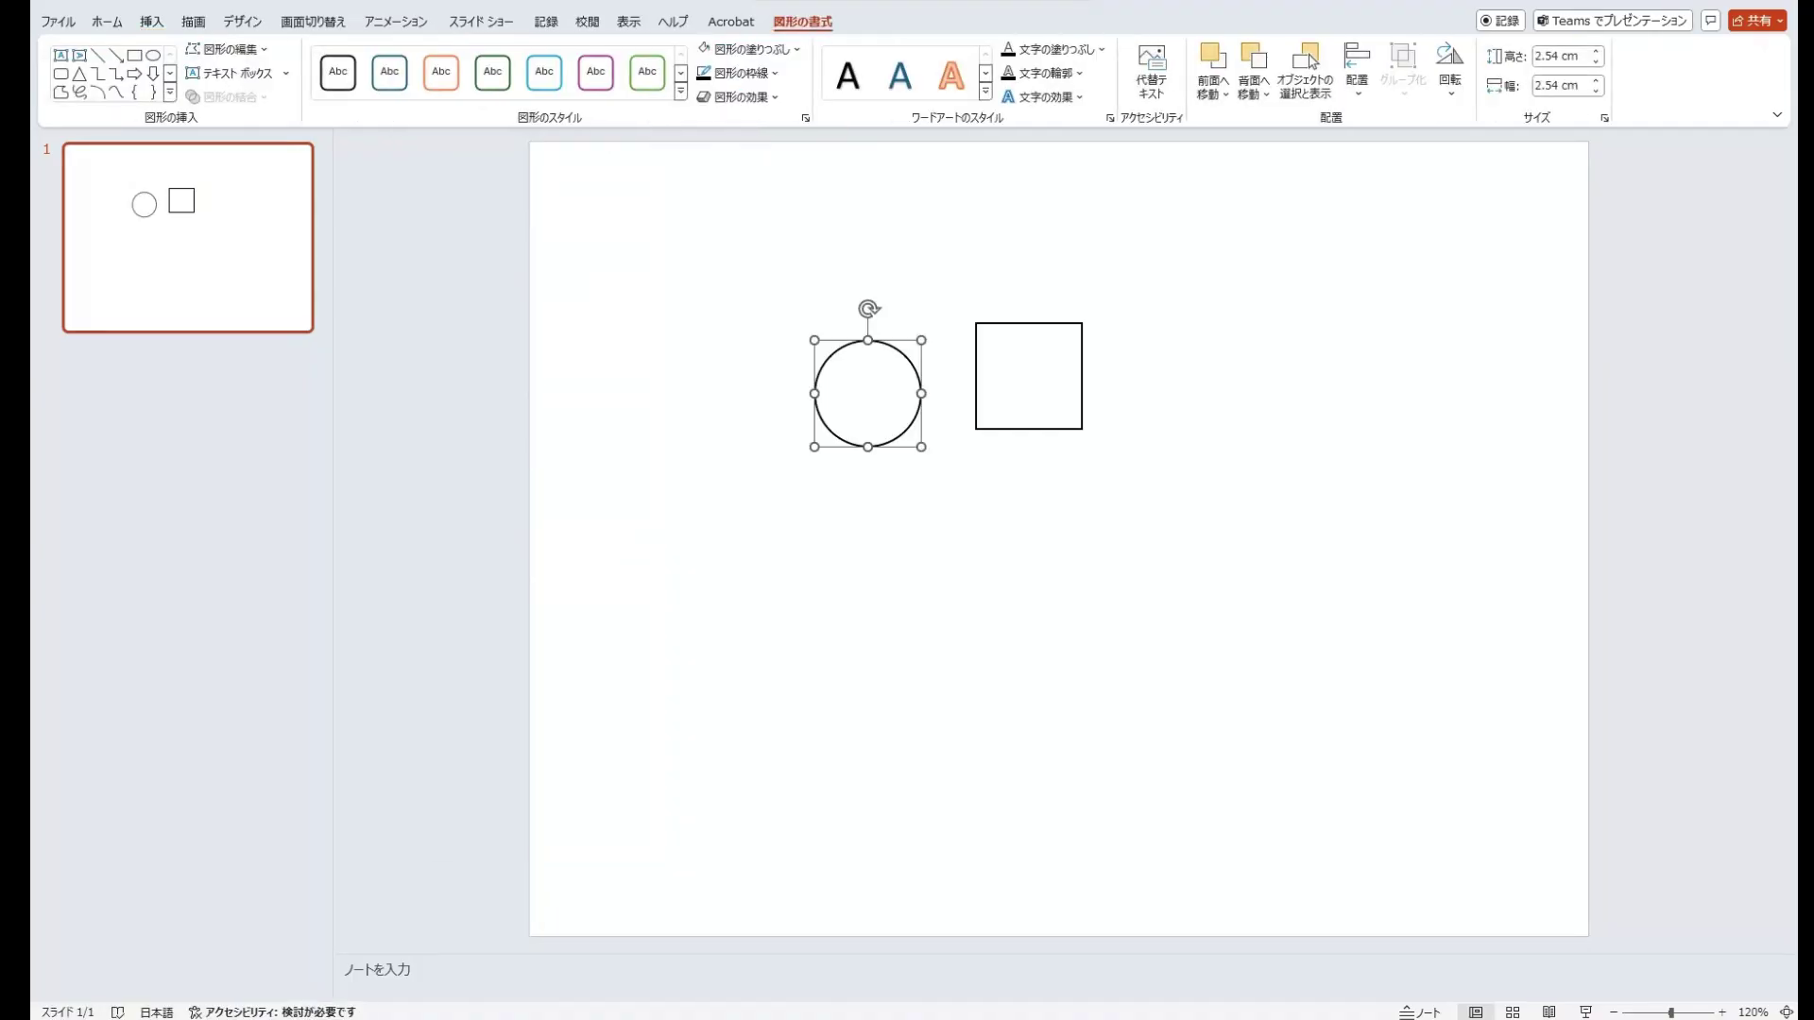
key(Escape)
drag(867, 393, 854, 376)
key(Escape)
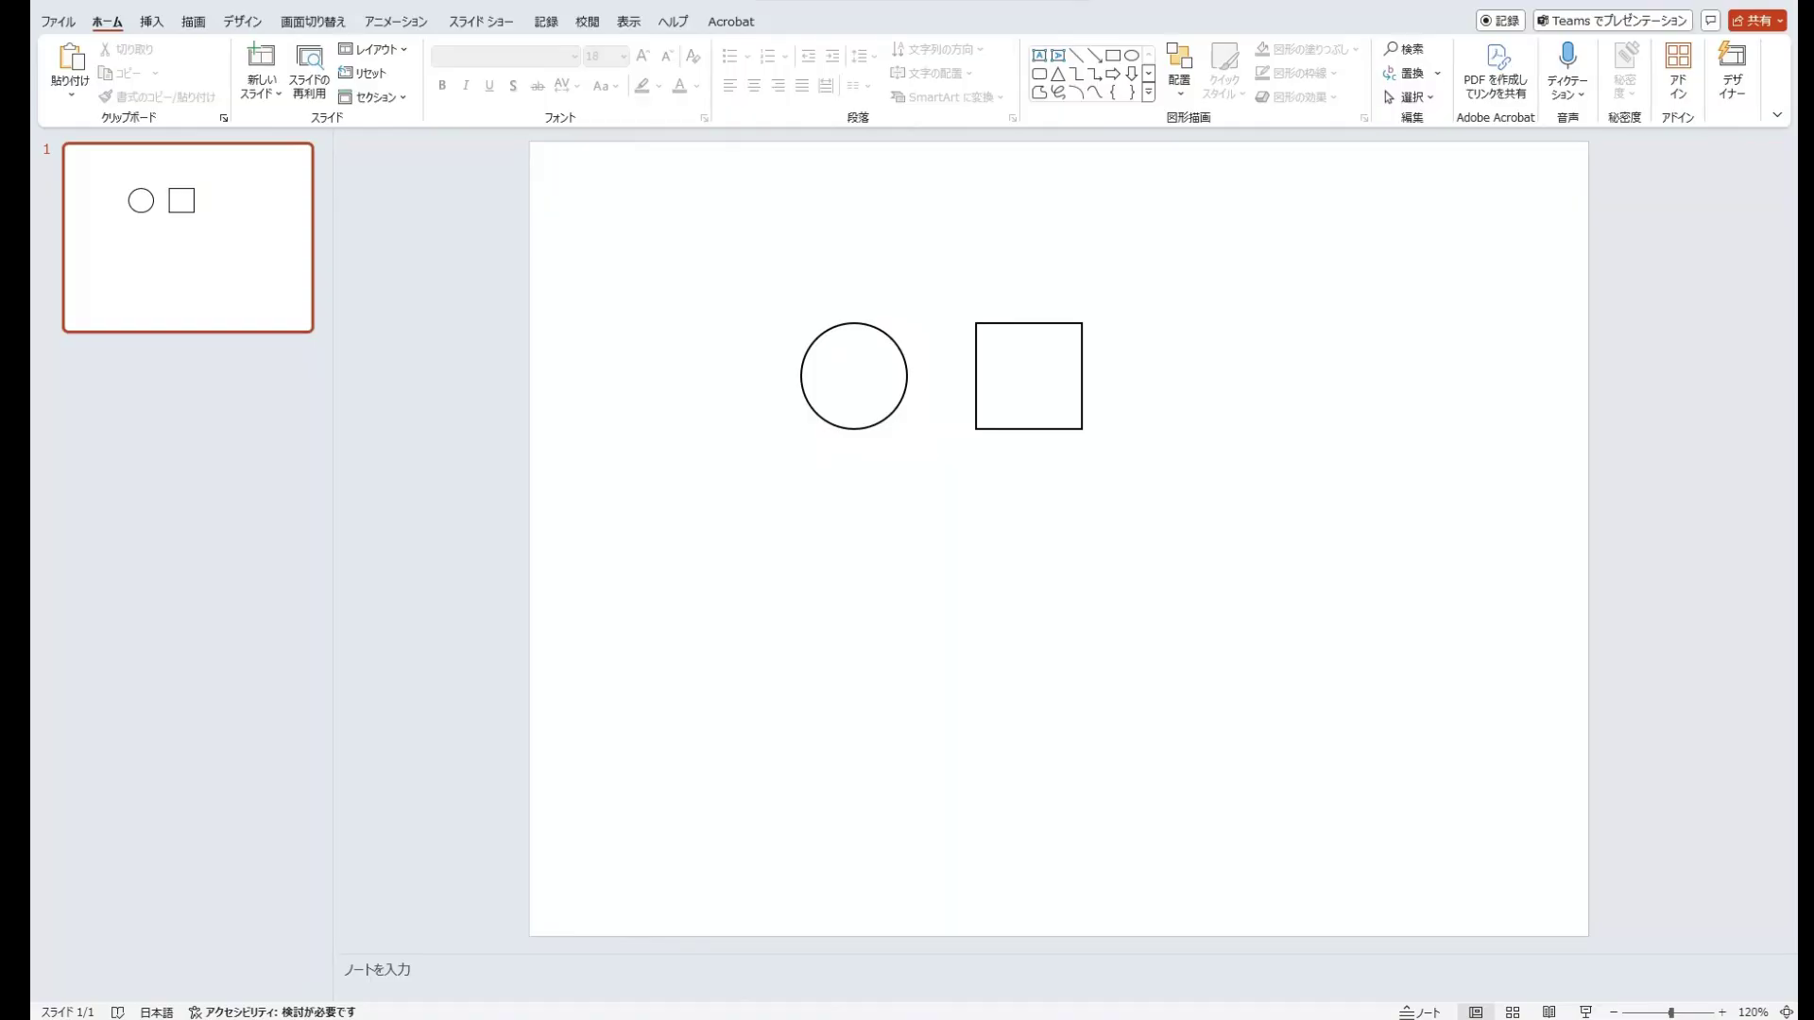
Shrink the circle to about 0.91 cm and set its height to 1 cm.
click(854, 376)
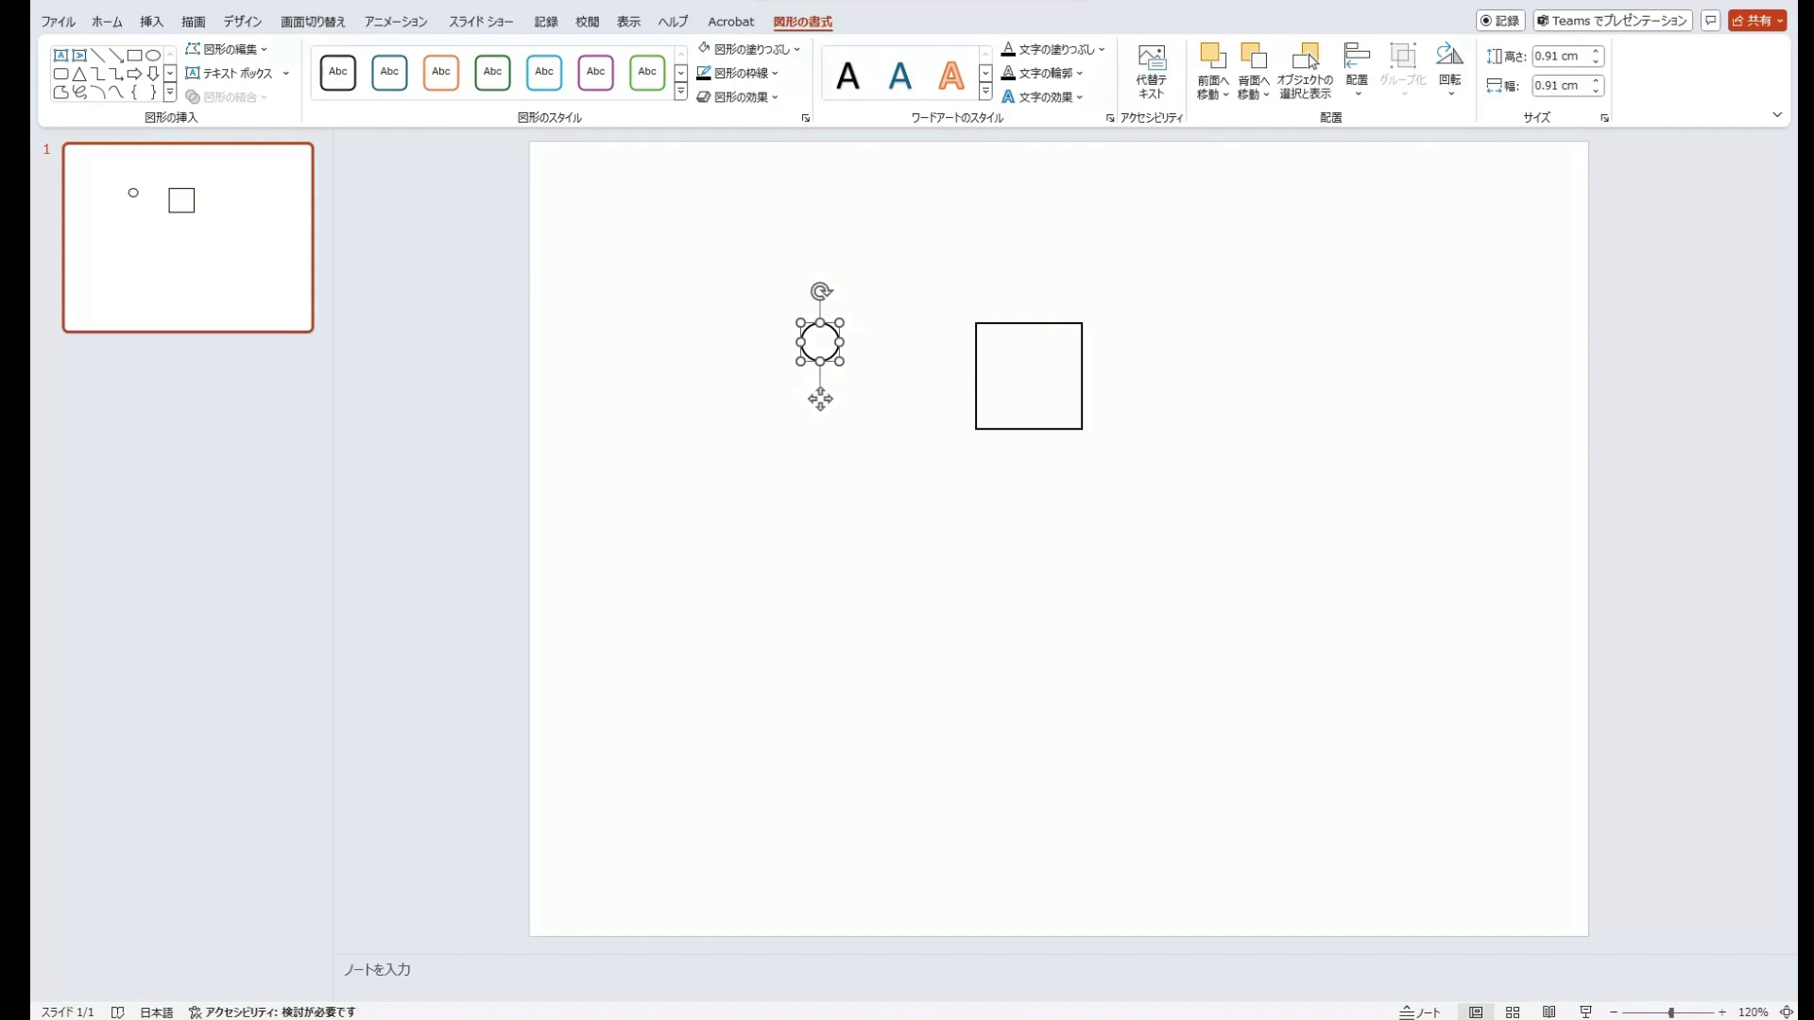
click(1559, 57)
drag(1560, 57, 1535, 56)
text(1)
key(Return)
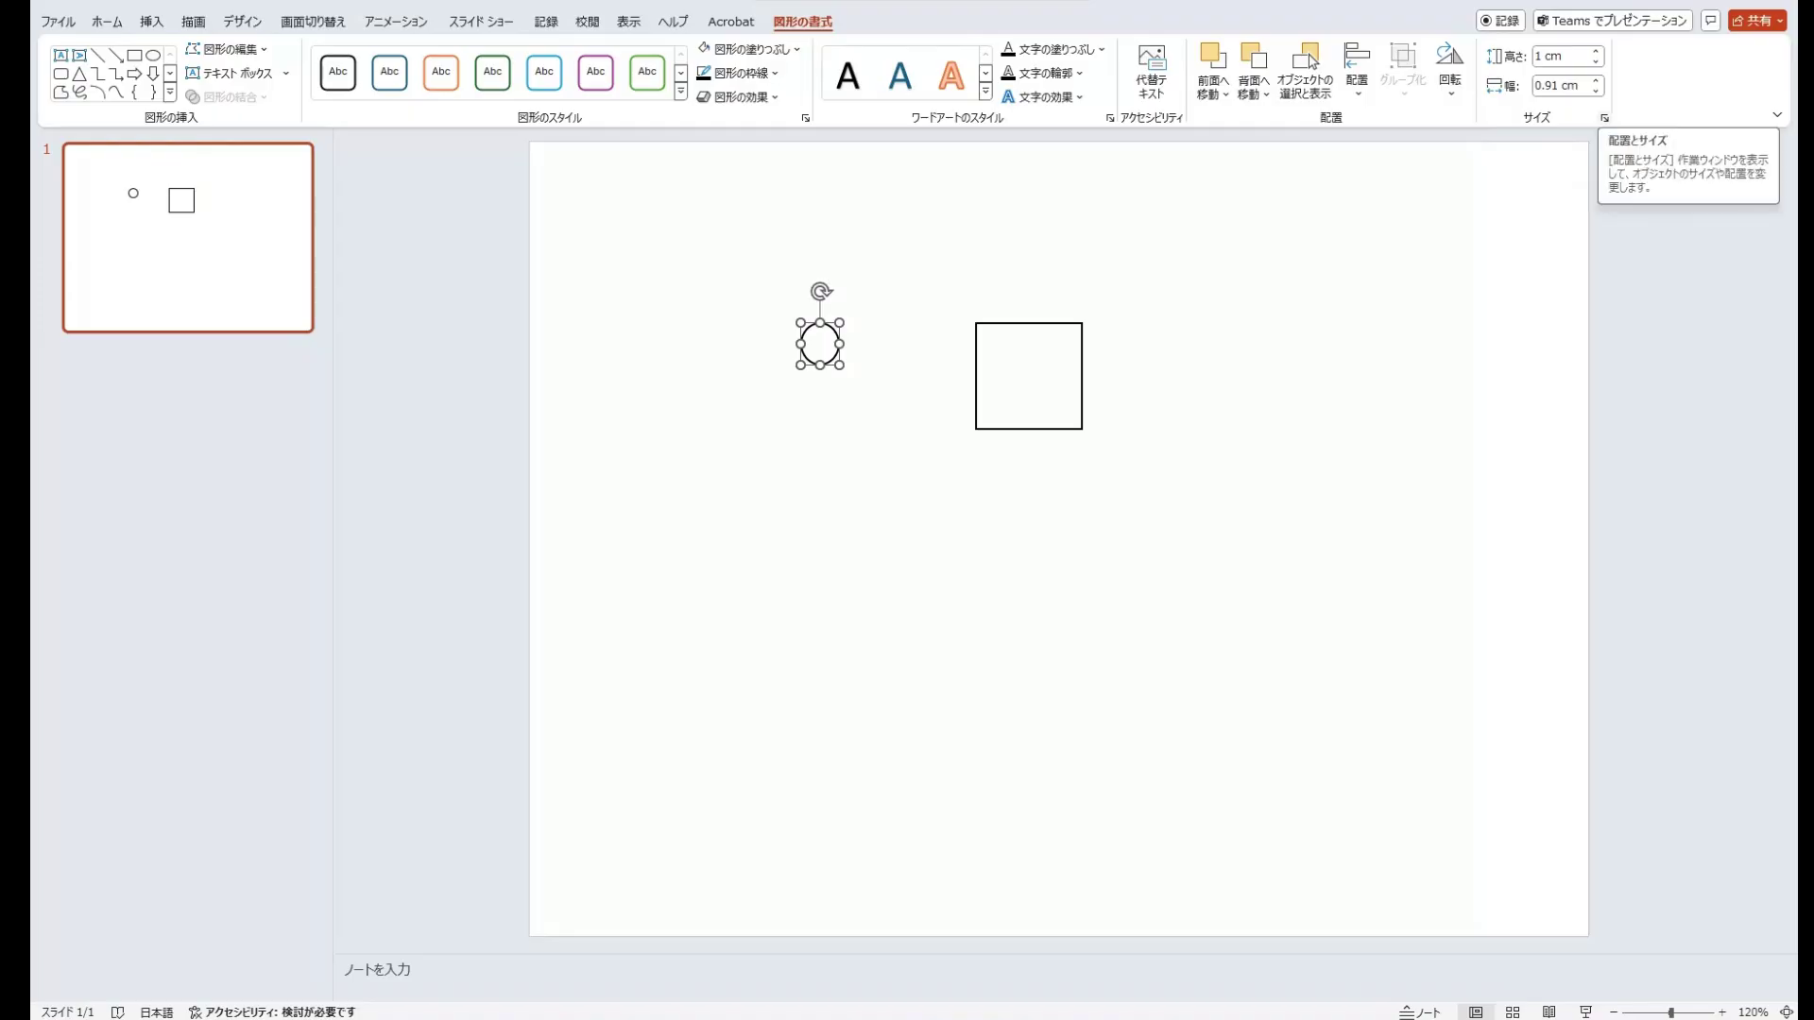
Lock the circle's aspect ratio in its size settings and close the format pane.
click(1604, 118)
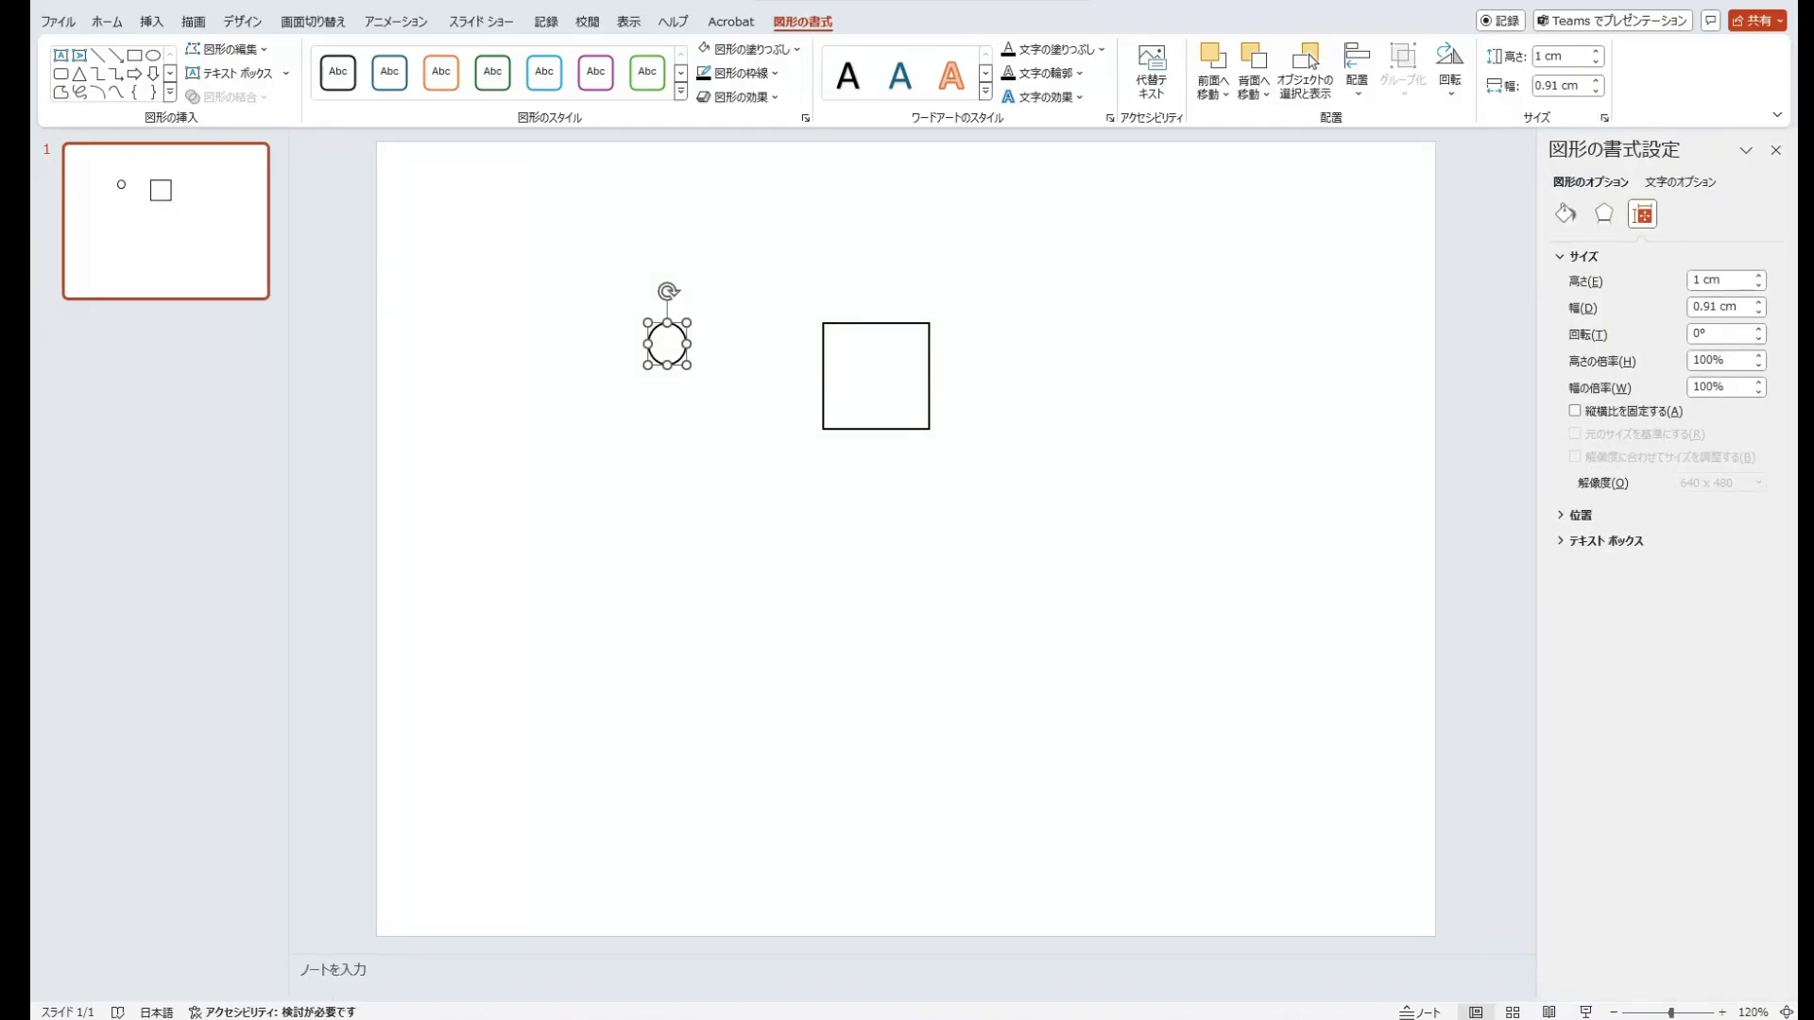
click(1574, 411)
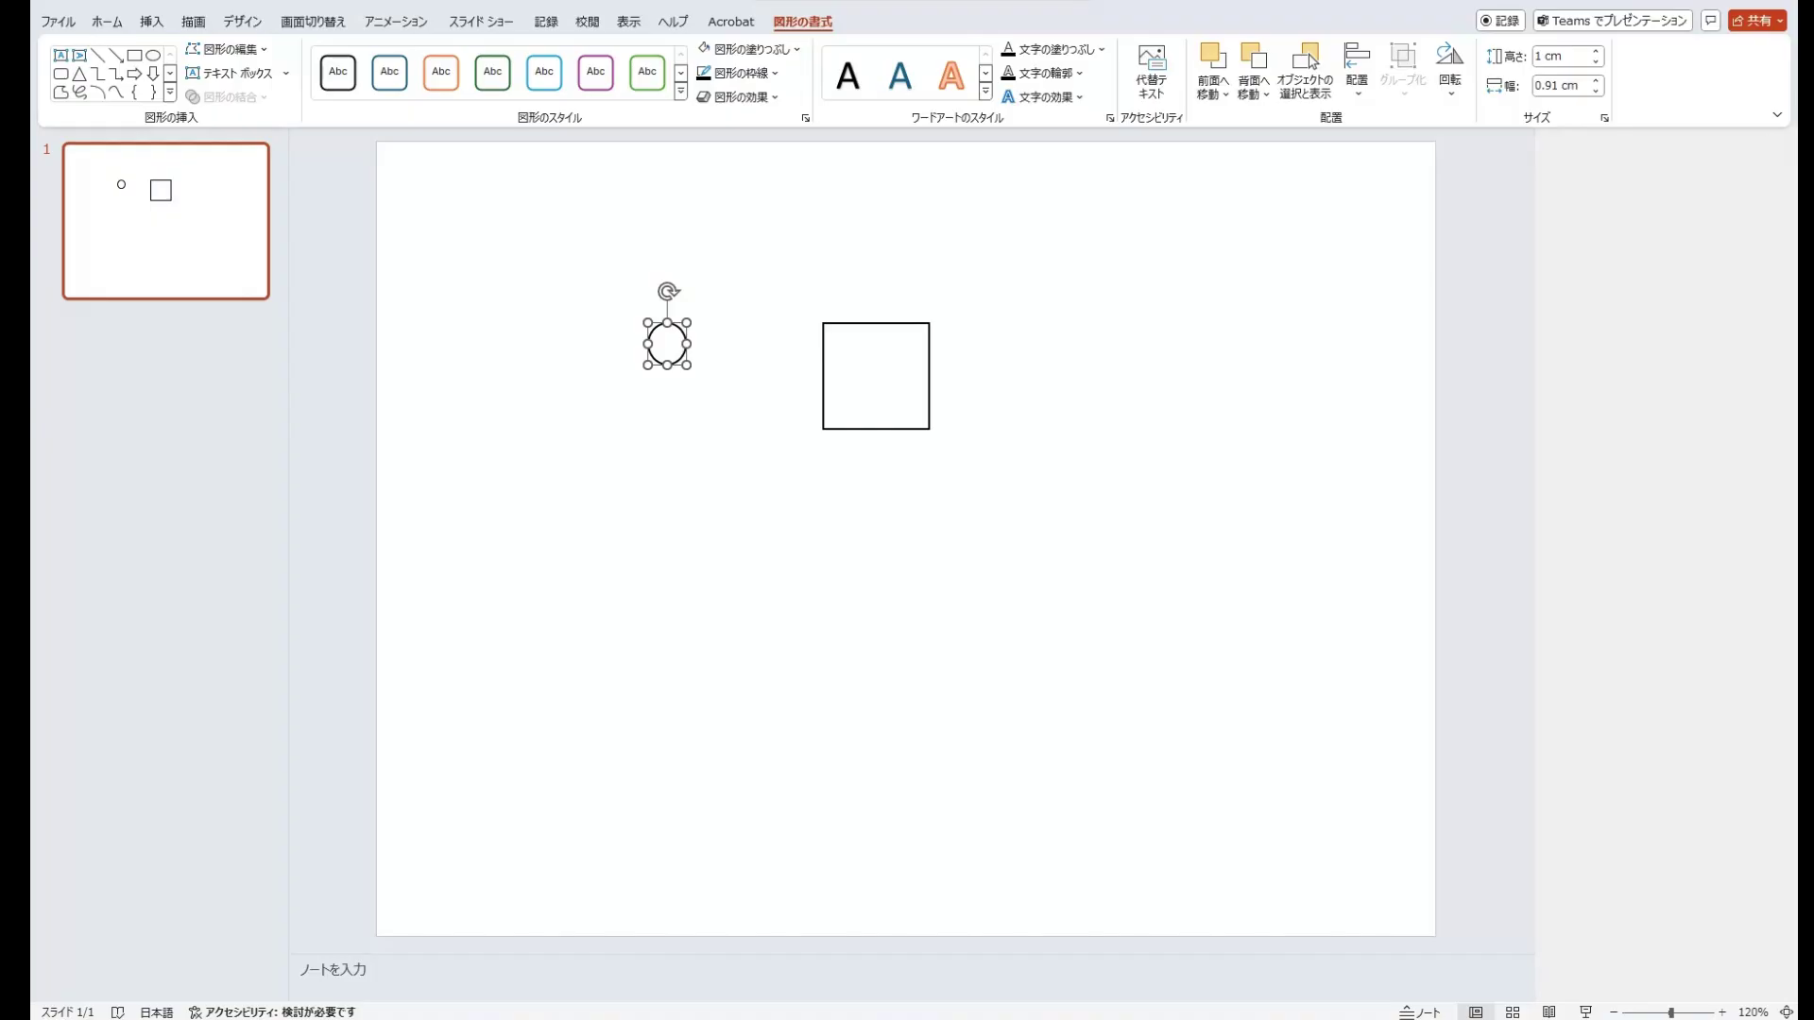
click(1777, 150)
Try to set the circle's width and height to 1 cm with the aspect ratio locked.
click(1557, 56)
key(Tab)
text(1)
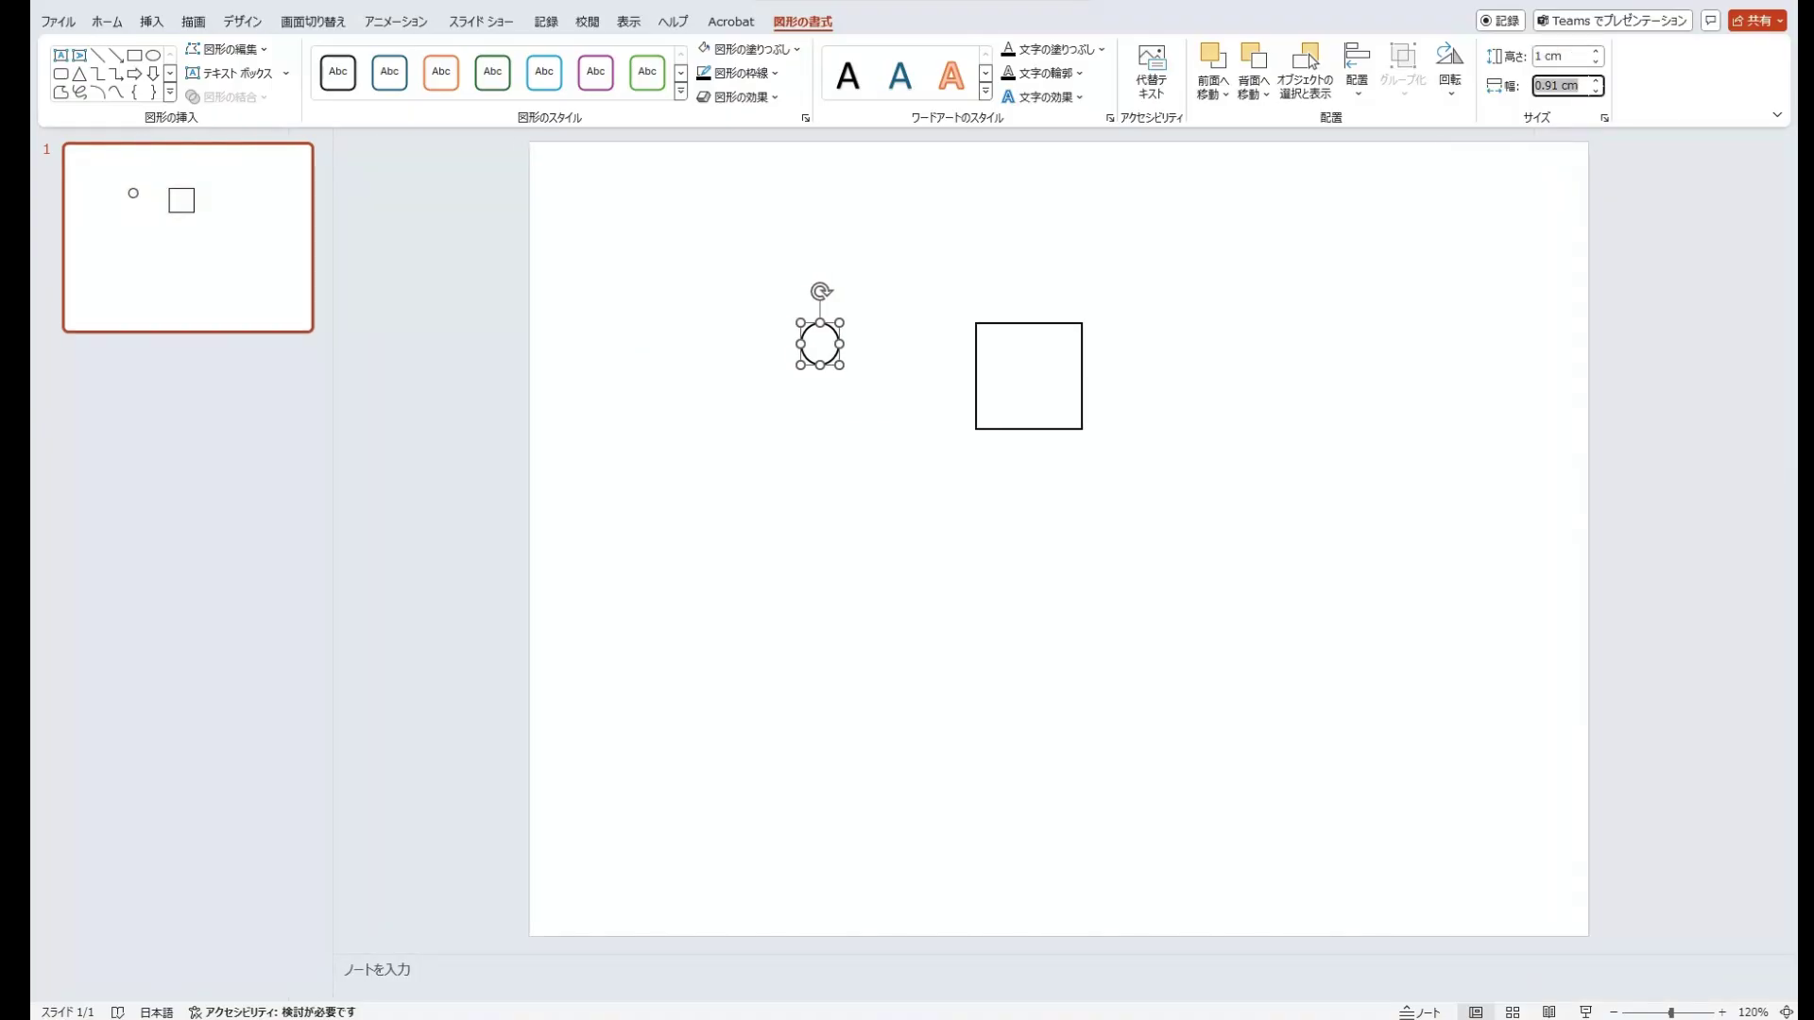
key(Return)
click(1557, 57)
text(1)
key(Return)
Unlock the circle's aspect ratio and set its width to 1 cm.
click(1604, 117)
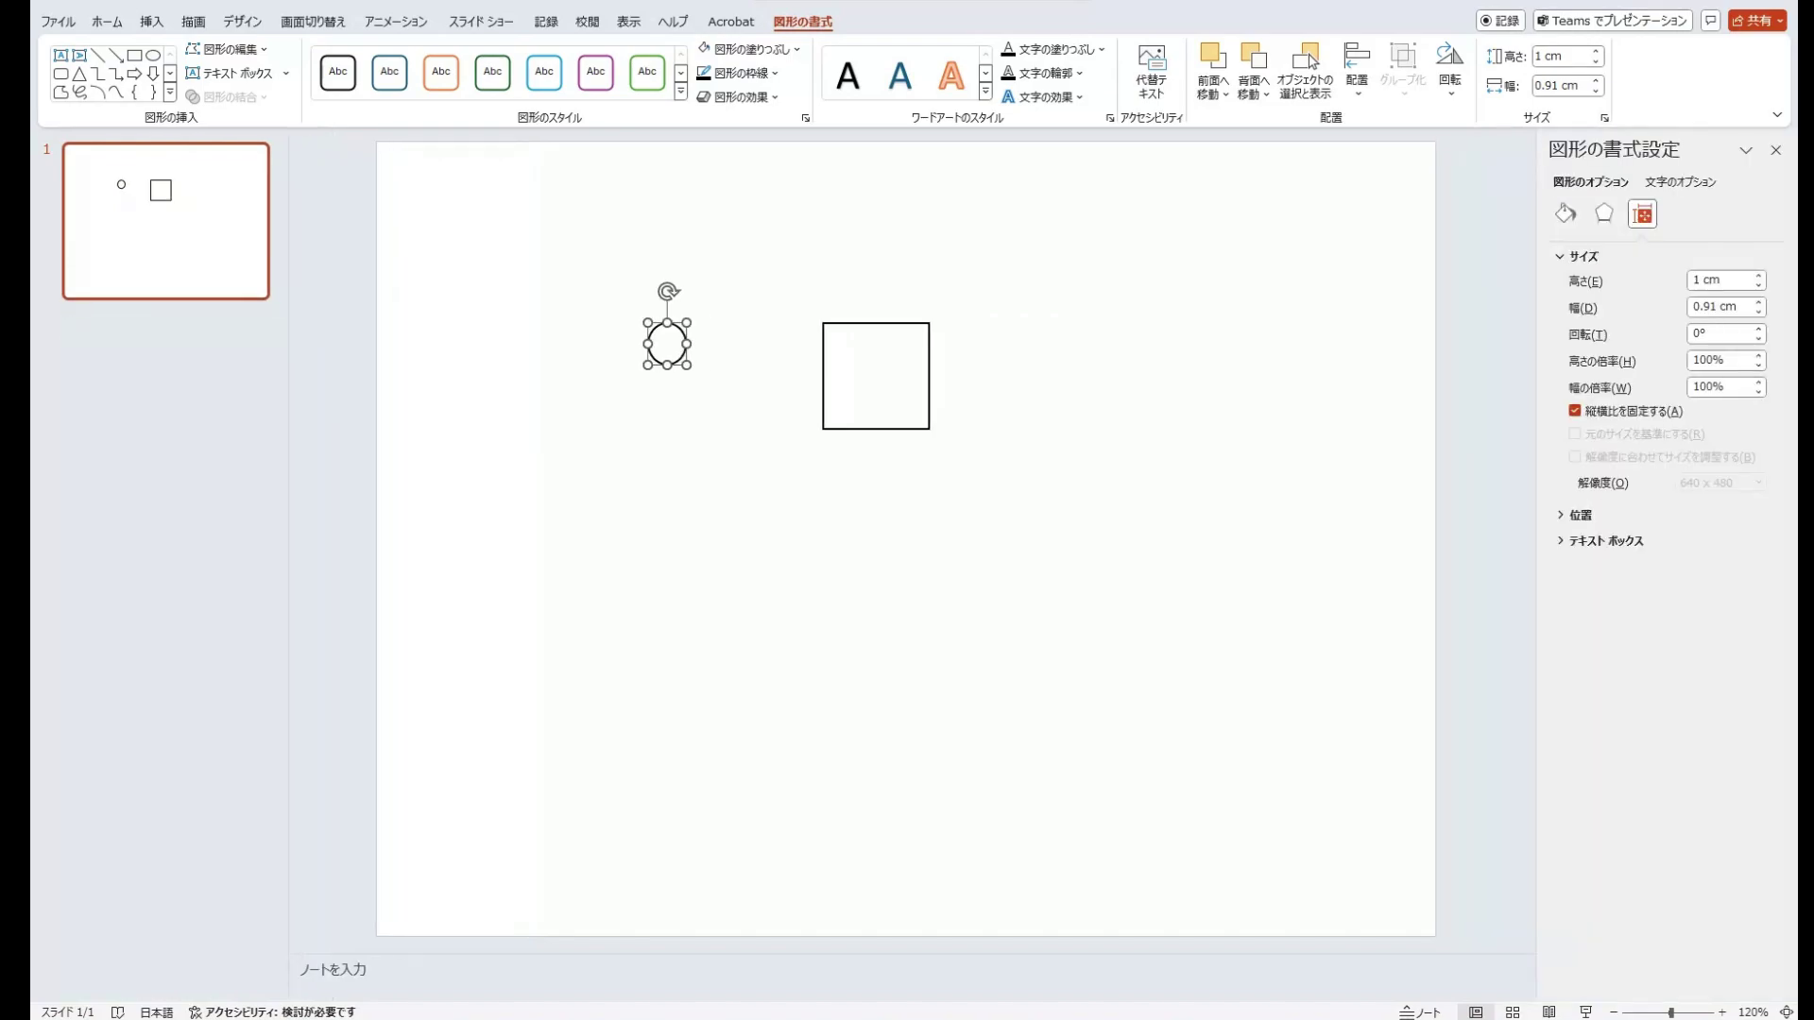
click(1720, 307)
drag(1718, 307, 1694, 307)
text(1)
click(1210, 378)
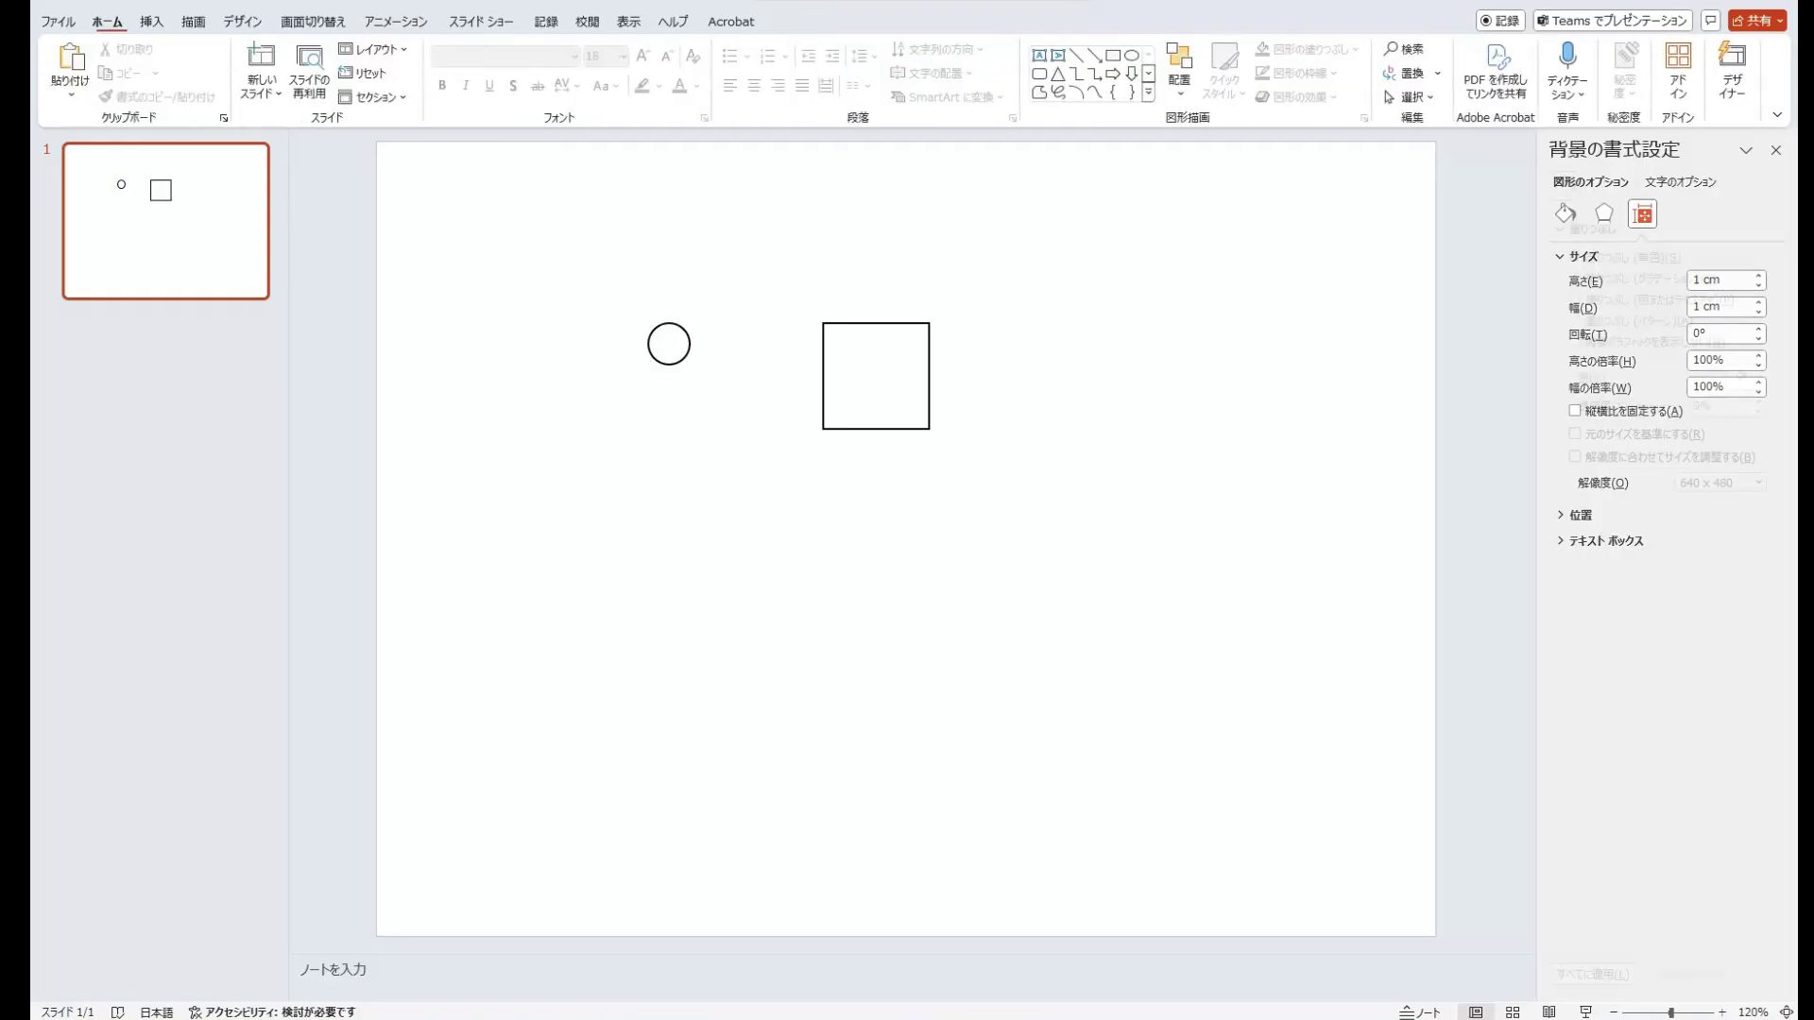
Lock the aspect ratio of the 1 cm circle and close the format pane.
click(669, 344)
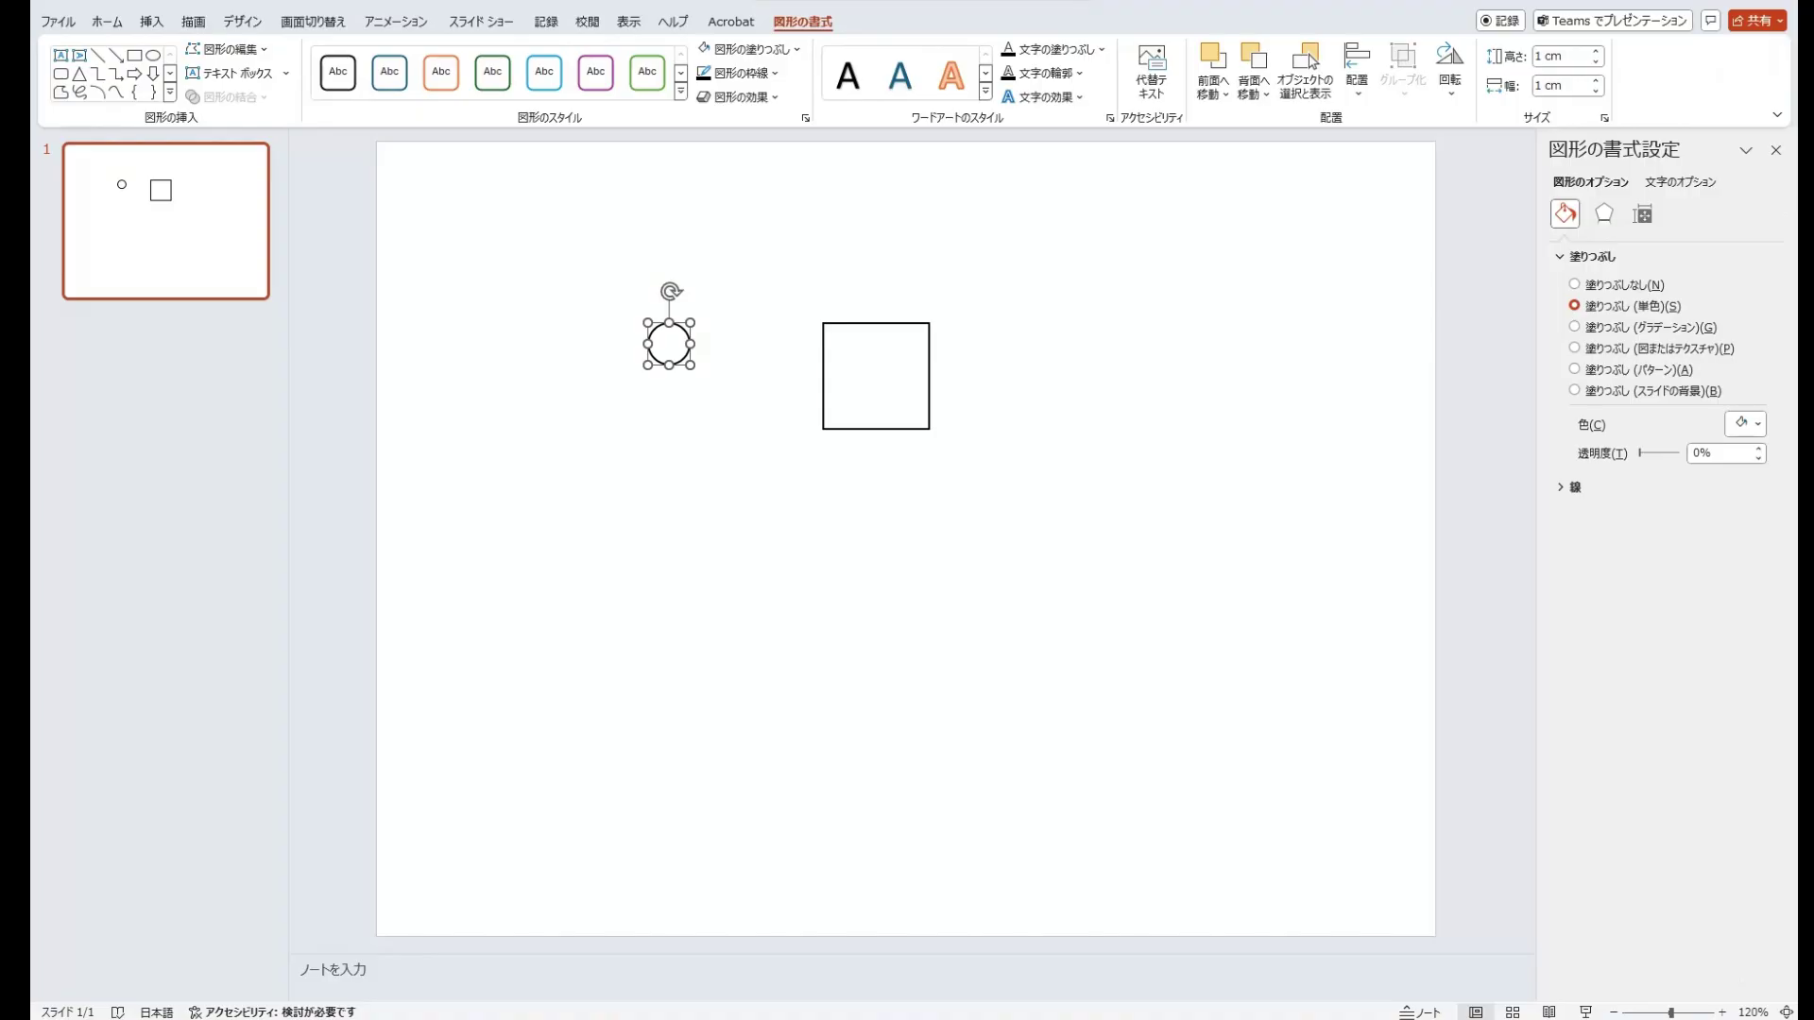
click(1643, 214)
click(1574, 411)
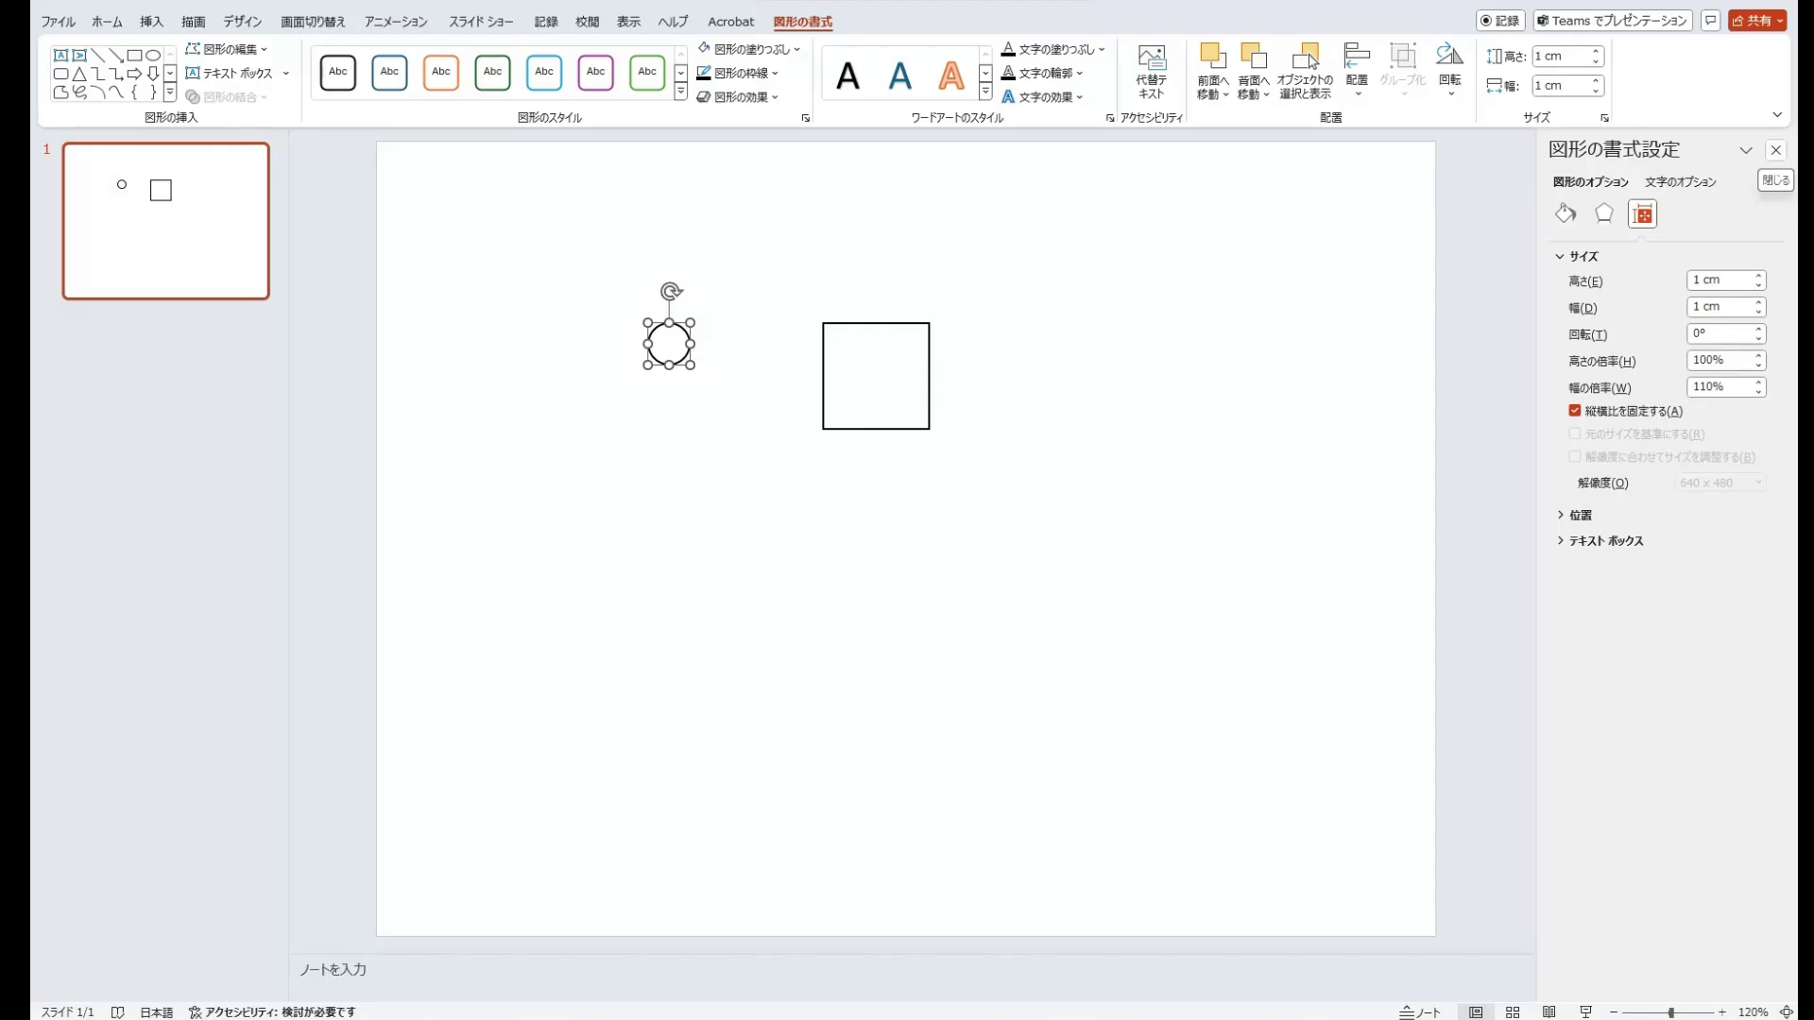
key(Escape)
click(1776, 150)
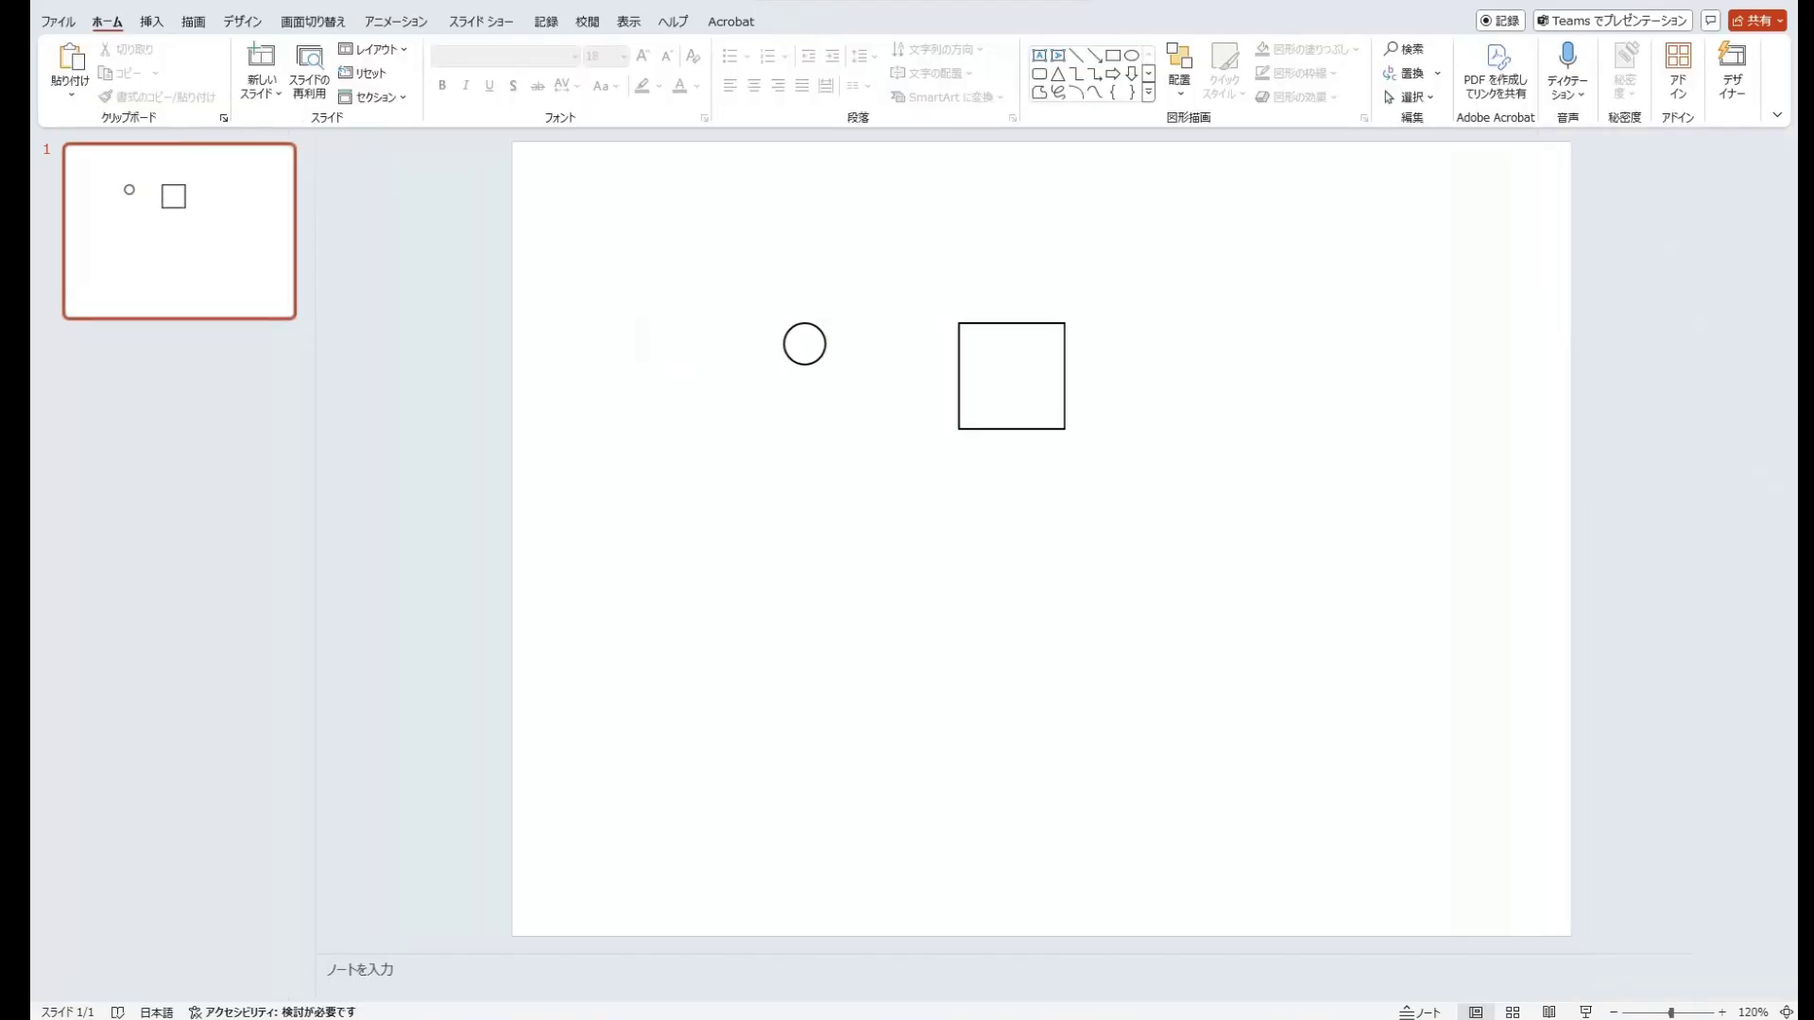
Set the circle's height to 2 cm with the aspect ratio locked.
click(818, 342)
click(802, 20)
click(1561, 56)
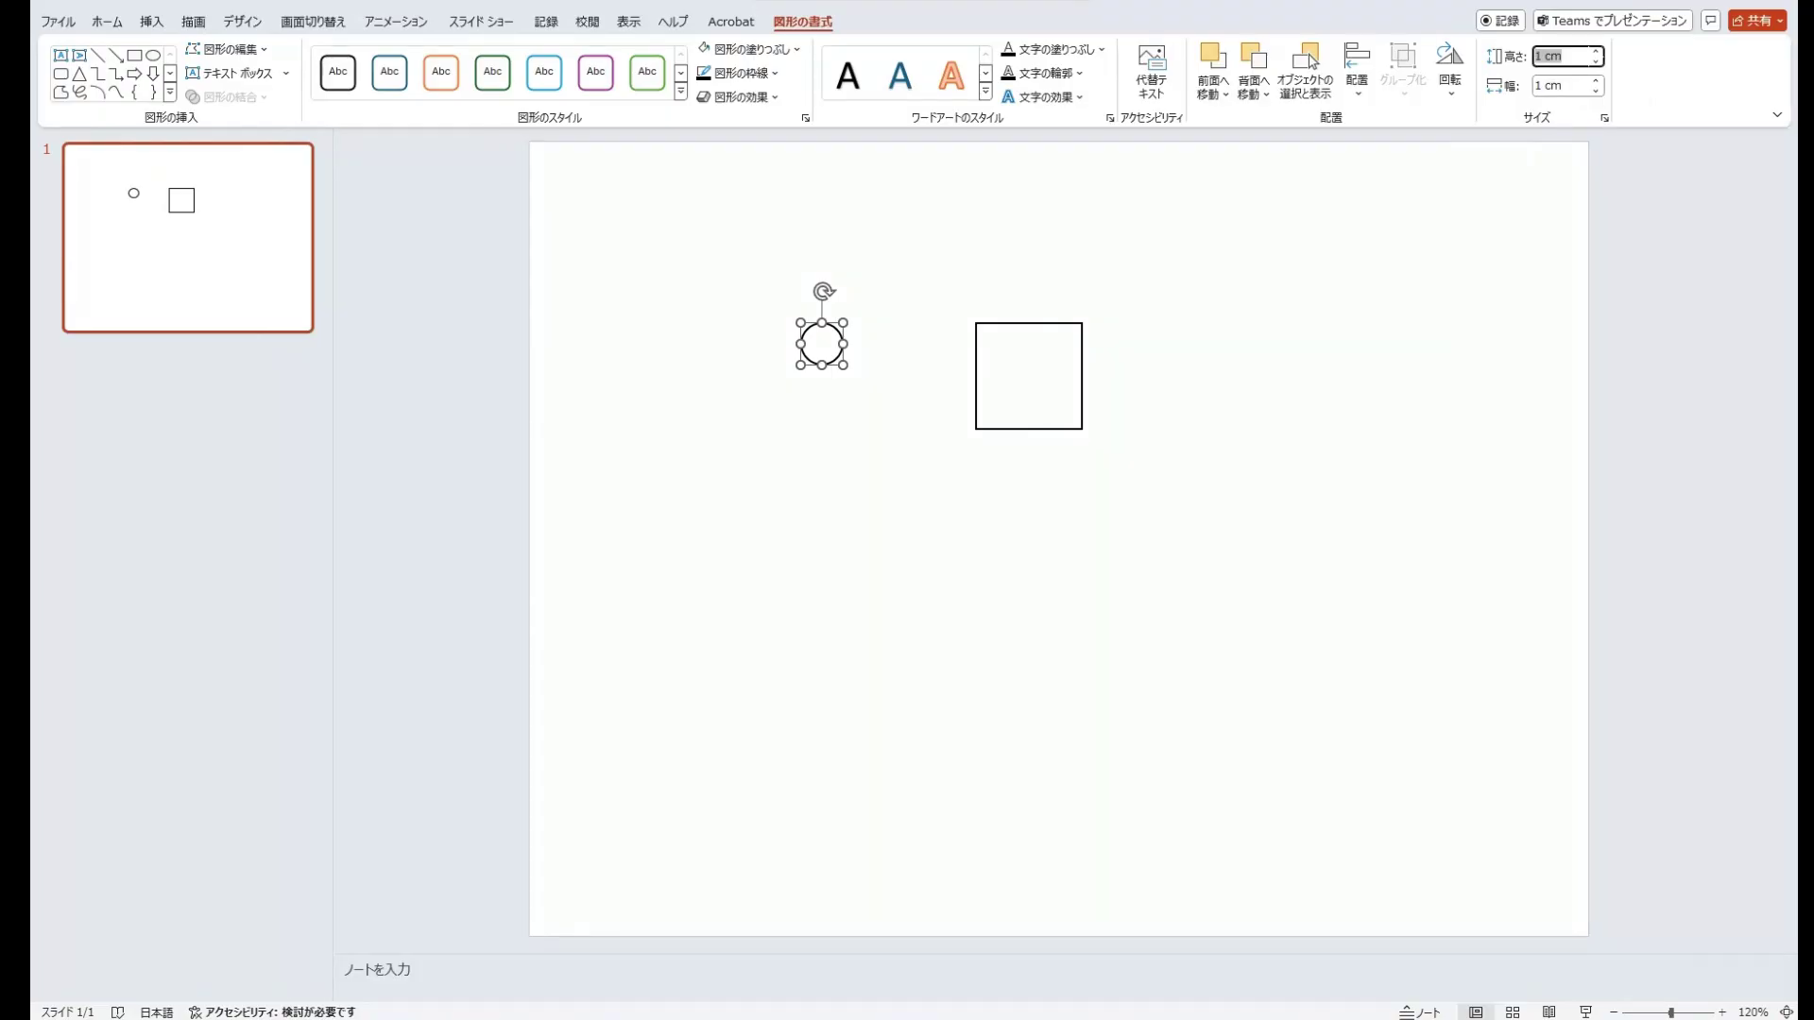
key(Home)
key(shift+Right)
text(2)
key(Return)
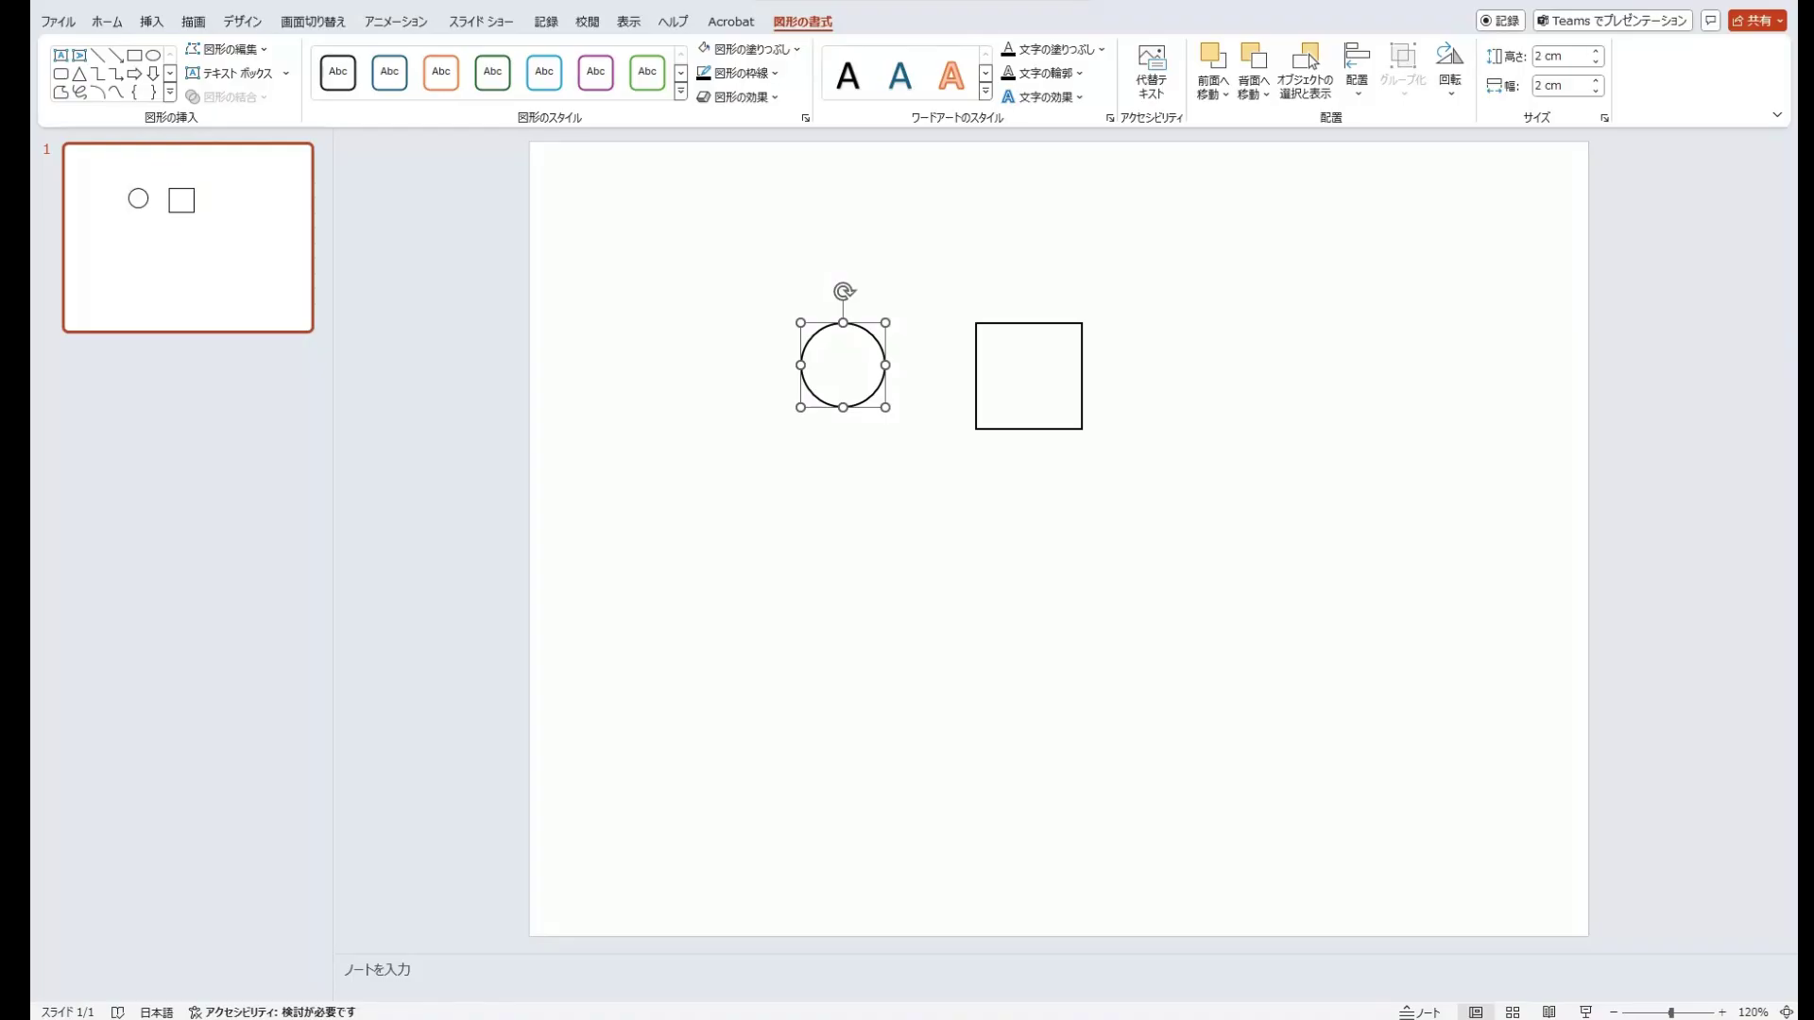
Set the circle's height back to 1 cm and move the circle slightly down and to the left.
click(1561, 56)
key(Home)
key(shift+Right)
text(1)
key(Return)
key(Escape)
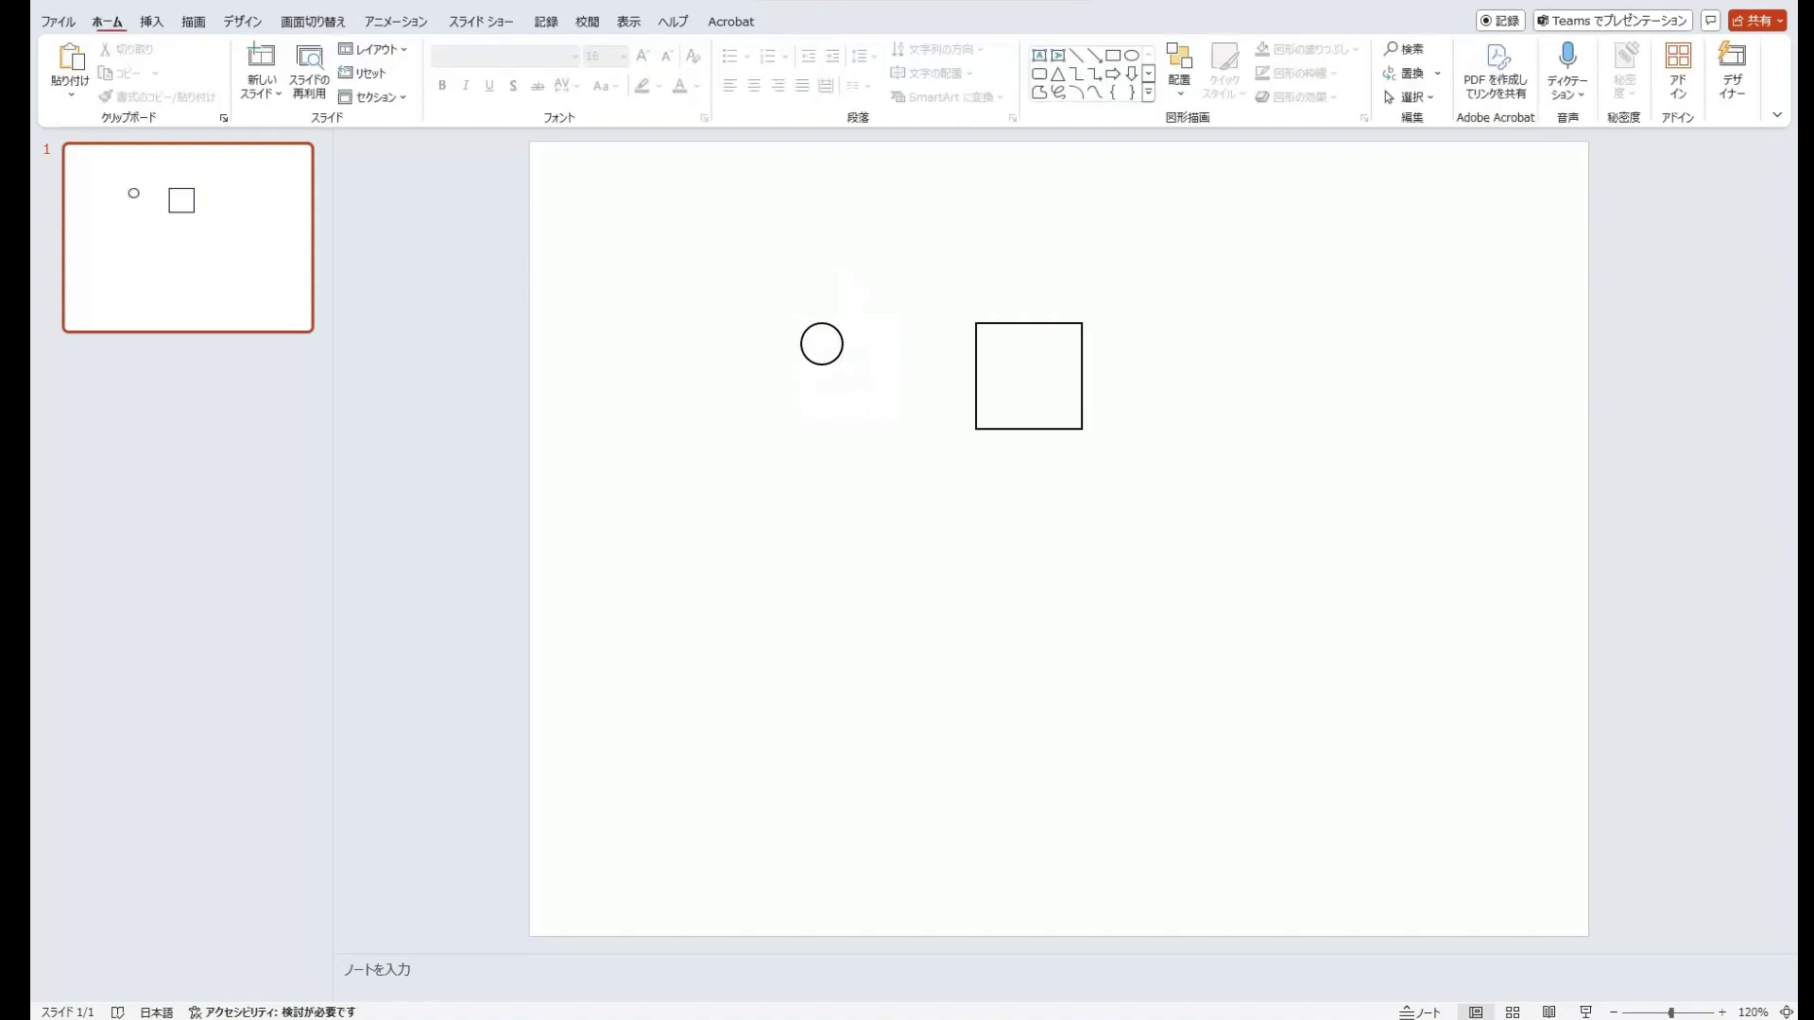
drag(822, 343, 801, 383)
Flatten the square into a rectangle 1.5 cm high and 2.5 cm wide.
click(1028, 376)
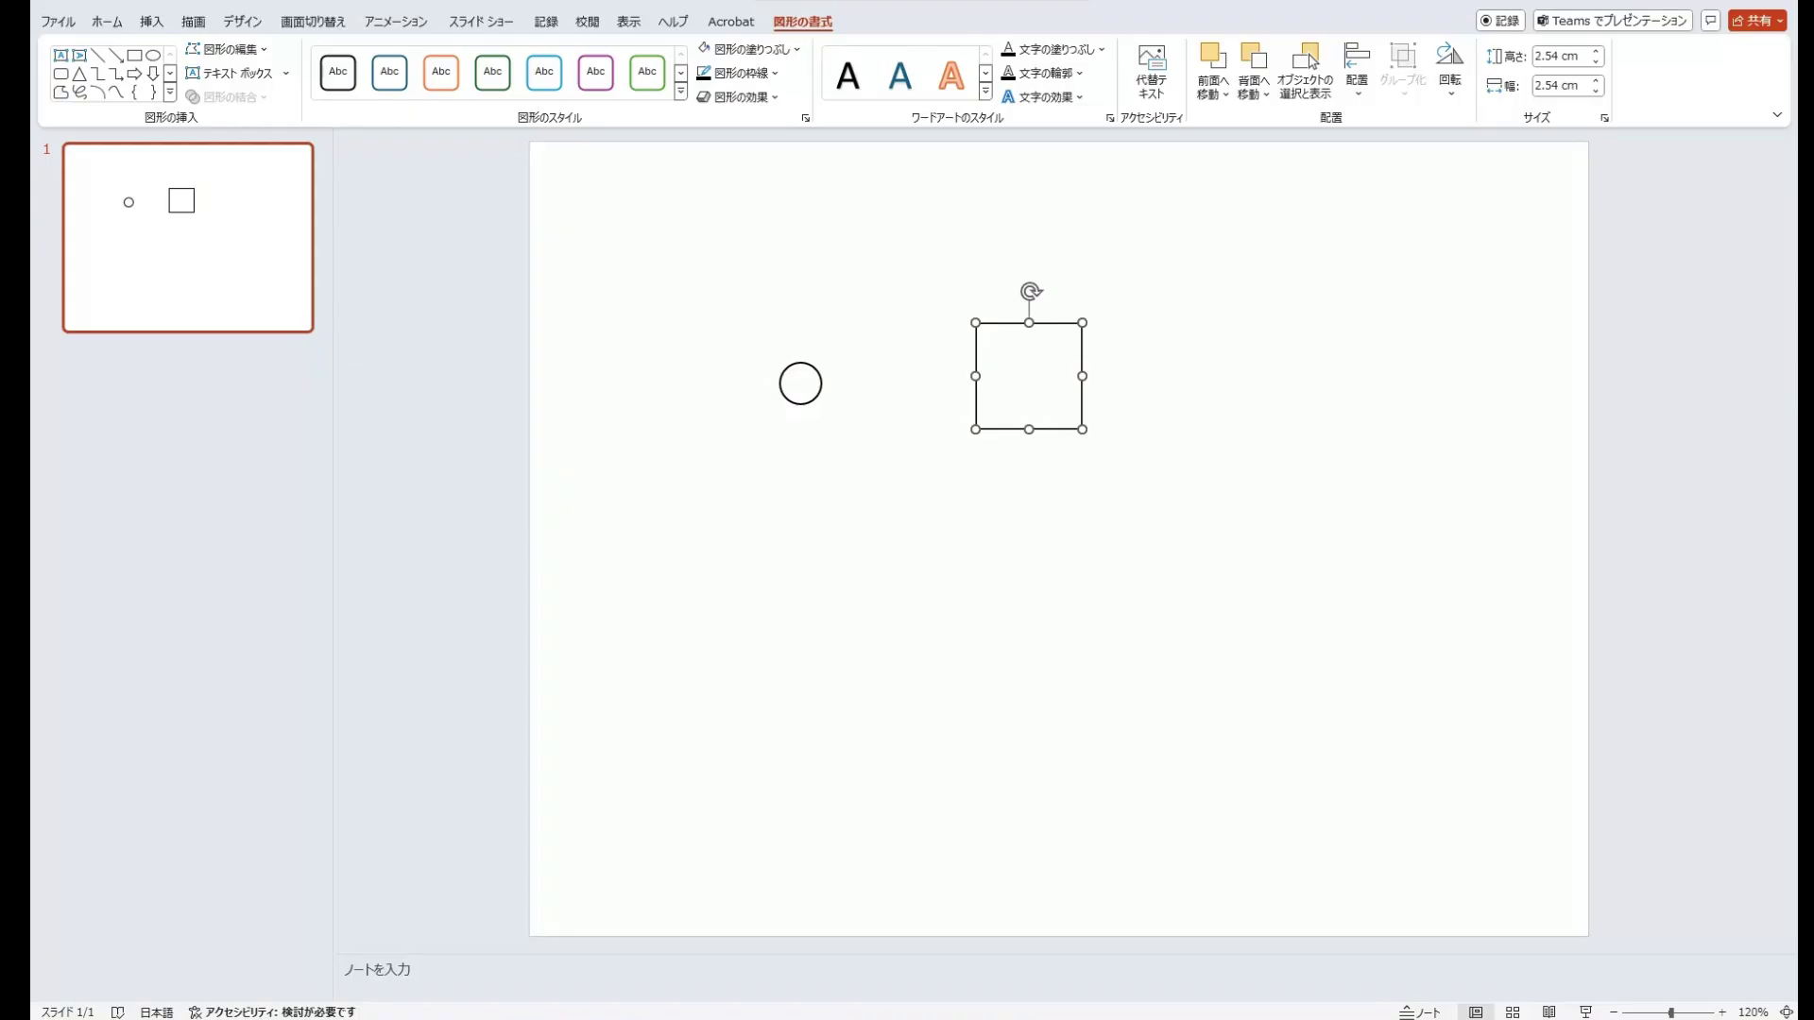
drag(1029, 322, 1029, 369)
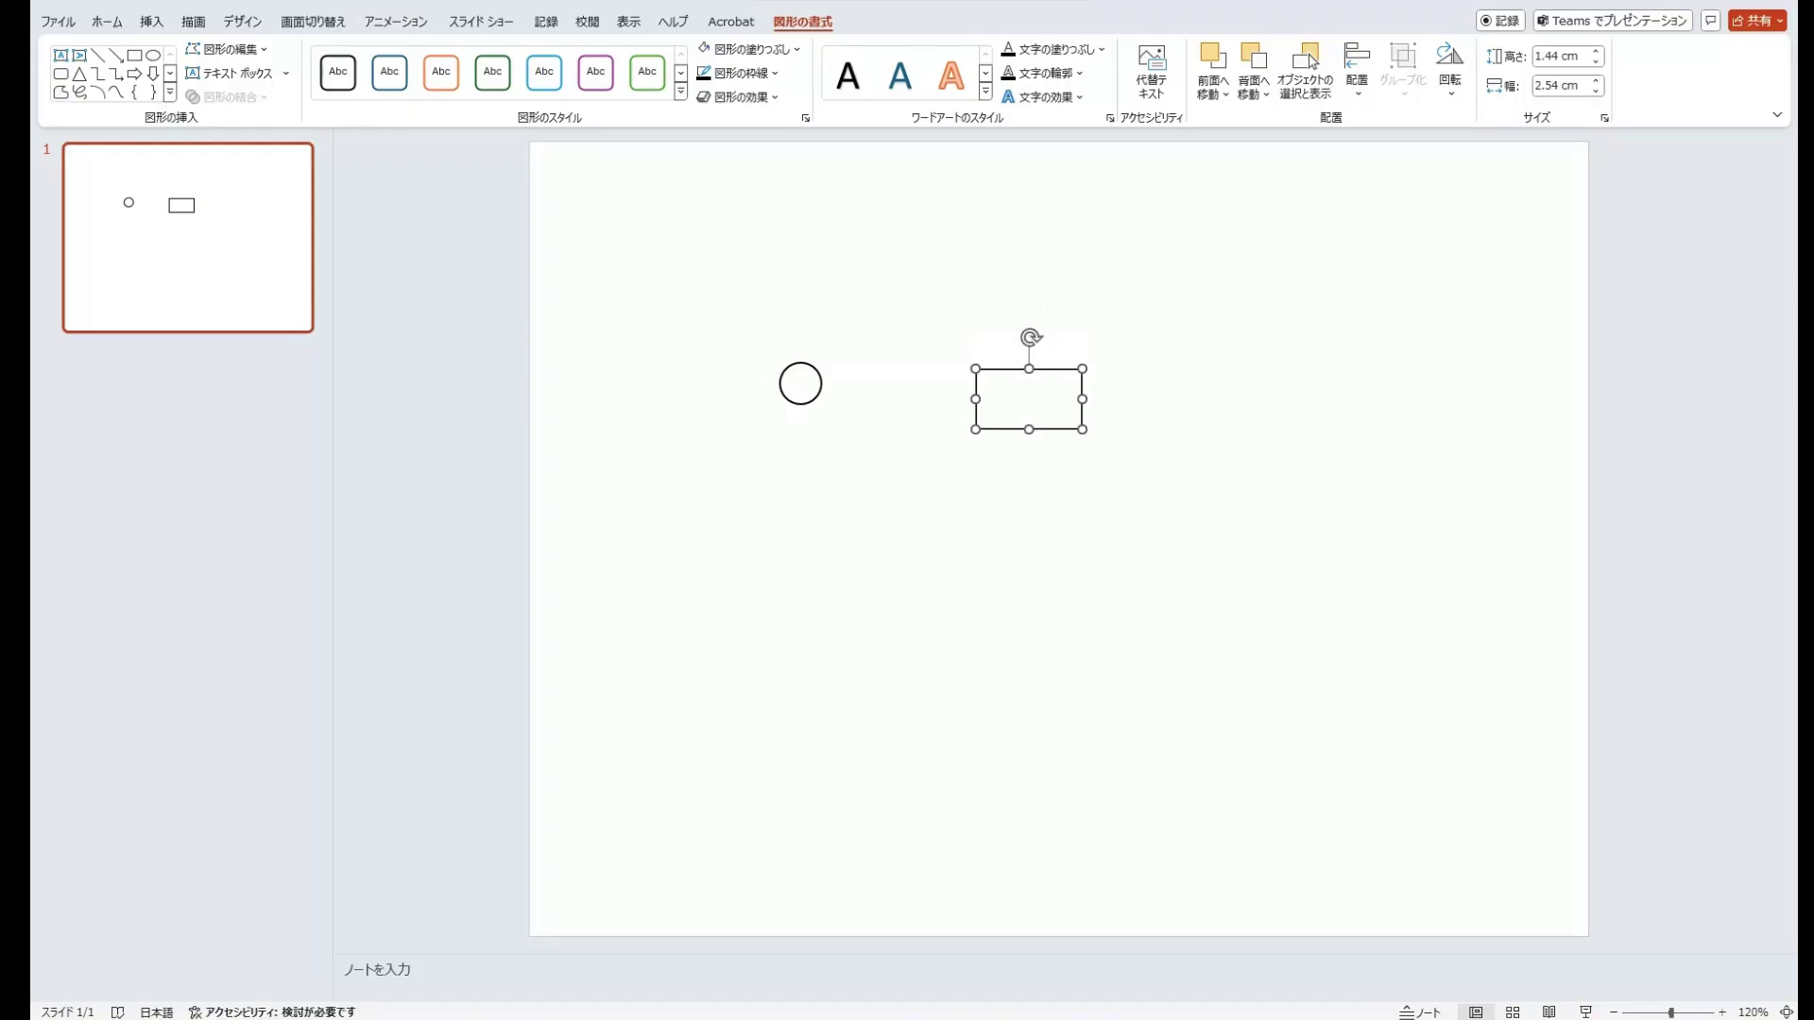
click(1559, 56)
text(1.5)
key(Return)
key(Tab)
text(2.5)
key(Return)
key(Escape)
Move the rectangle to the right and the circle to the left, keeping their centres at the same height.
drag(1028, 400, 1157, 384)
drag(800, 384, 765, 383)
key(Escape)
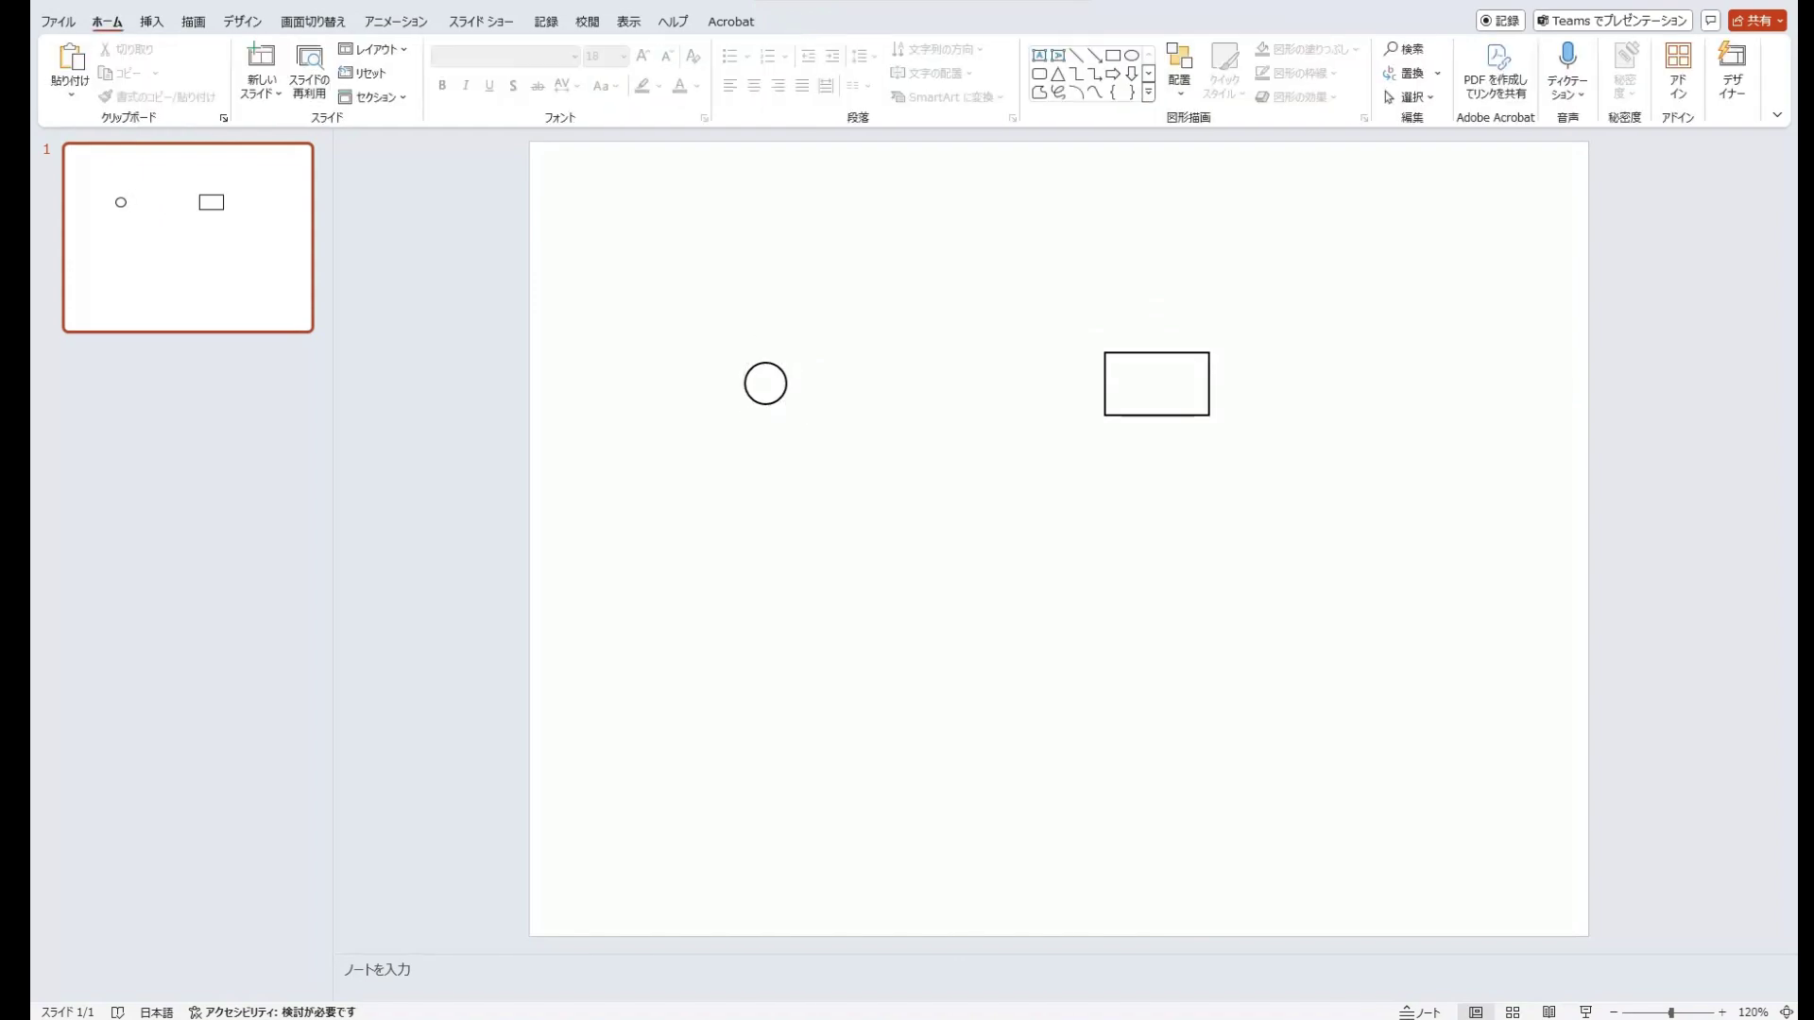
click(1156, 384)
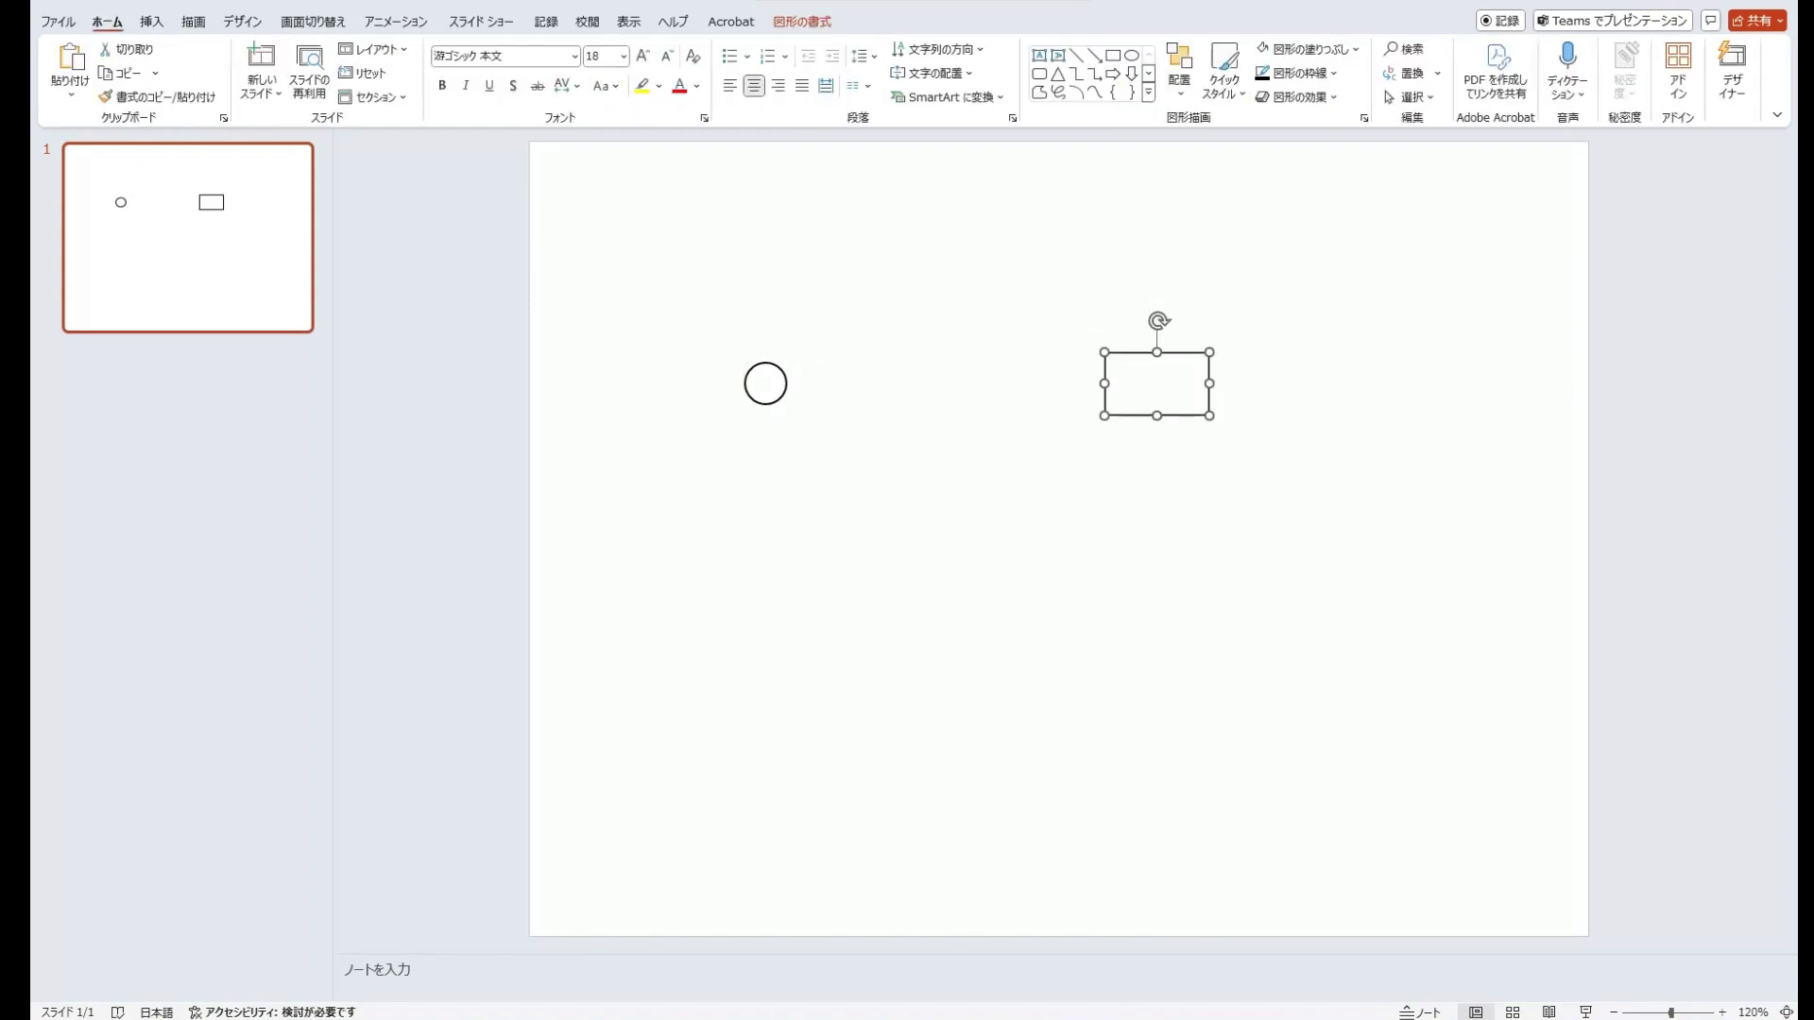
right_click(1188, 406)
key(Escape)
Paste a copy of the rectangle and place it between the circle and the original rectangle, level with both.
right_click(924, 428)
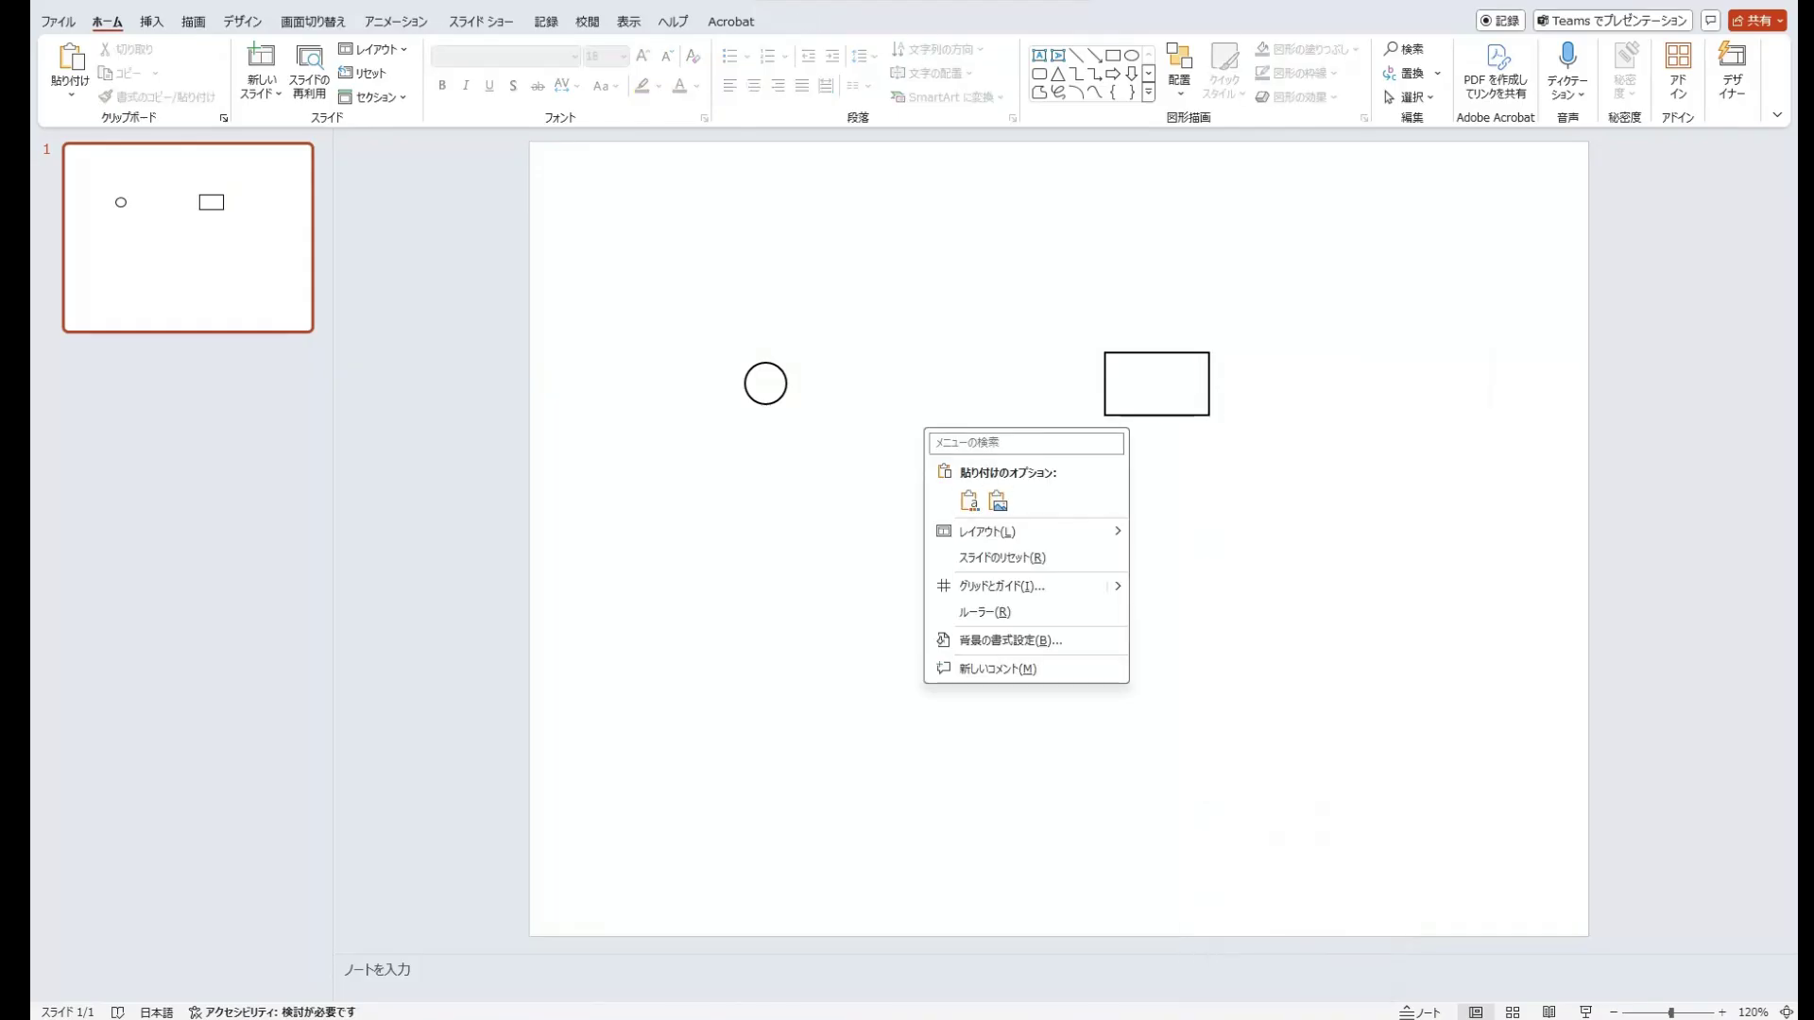
key(Escape)
key(ctrl+v)
drag(1175, 403, 961, 384)
key(Escape)
Move the circle closer to the rectangles and set its height to 0.5 cm, keeping its centre level with theirs.
click(765, 384)
drag(765, 383, 795, 383)
key(Escape)
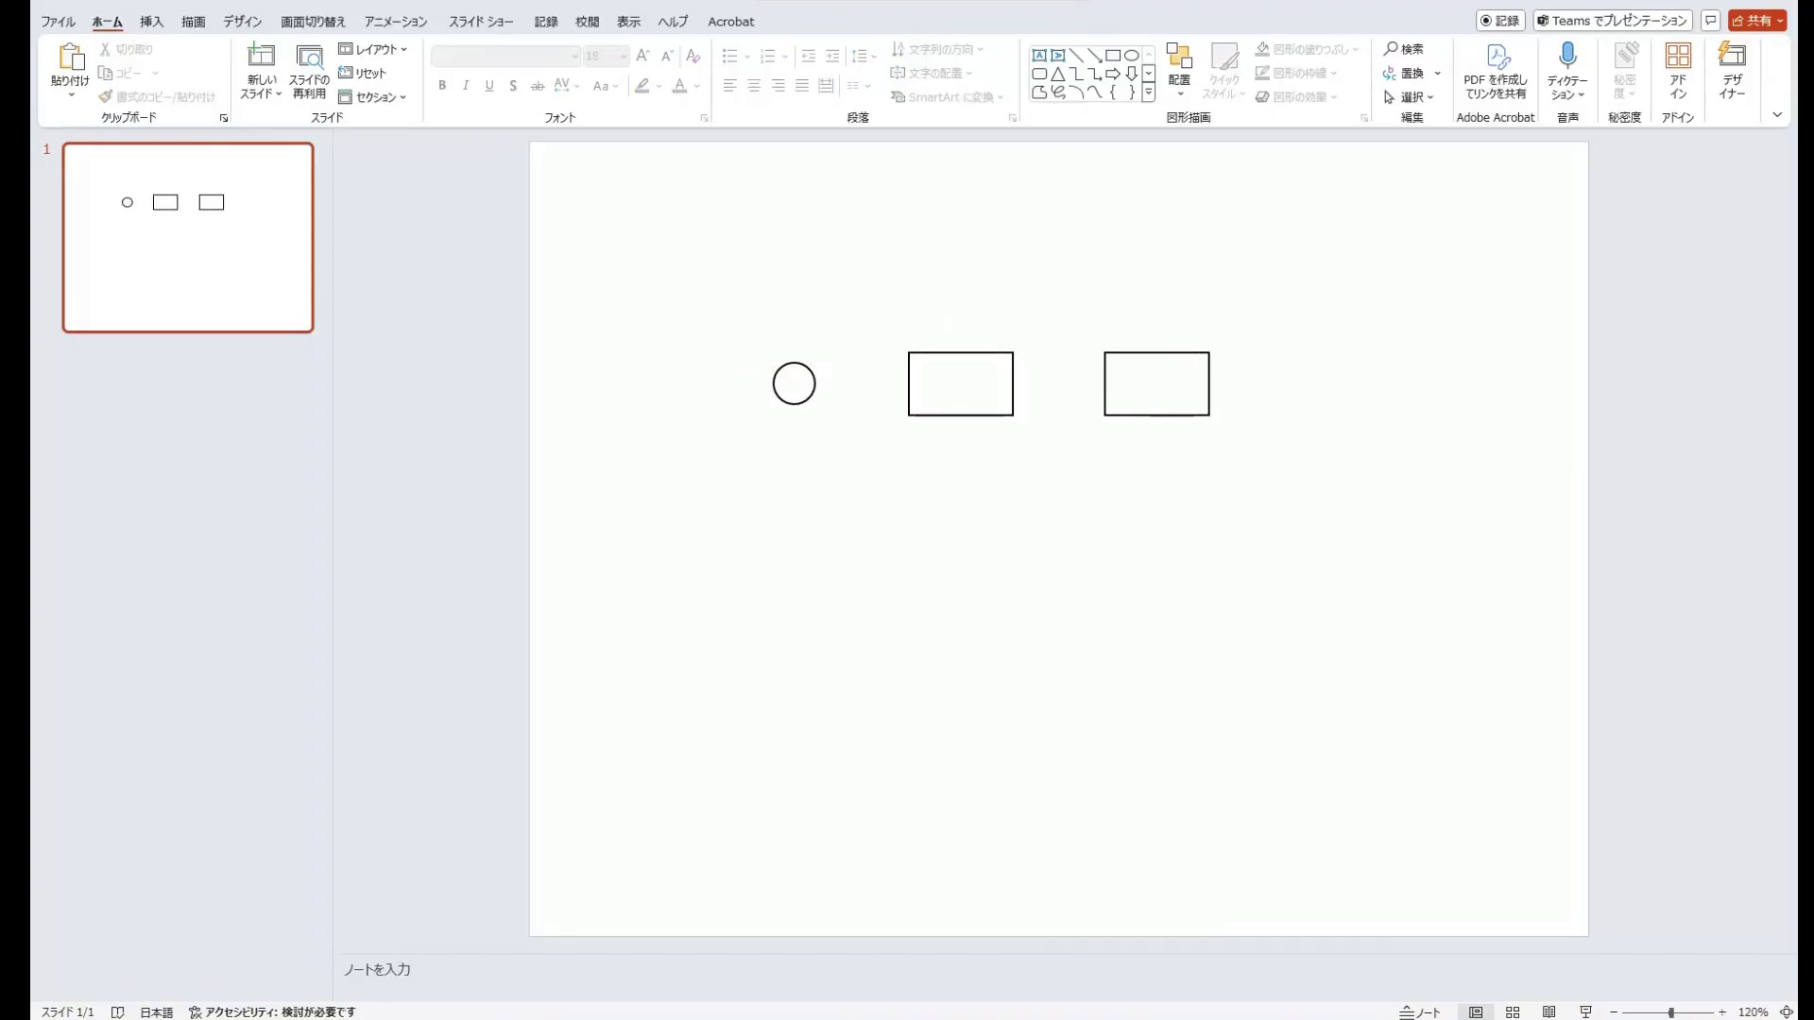
click(795, 384)
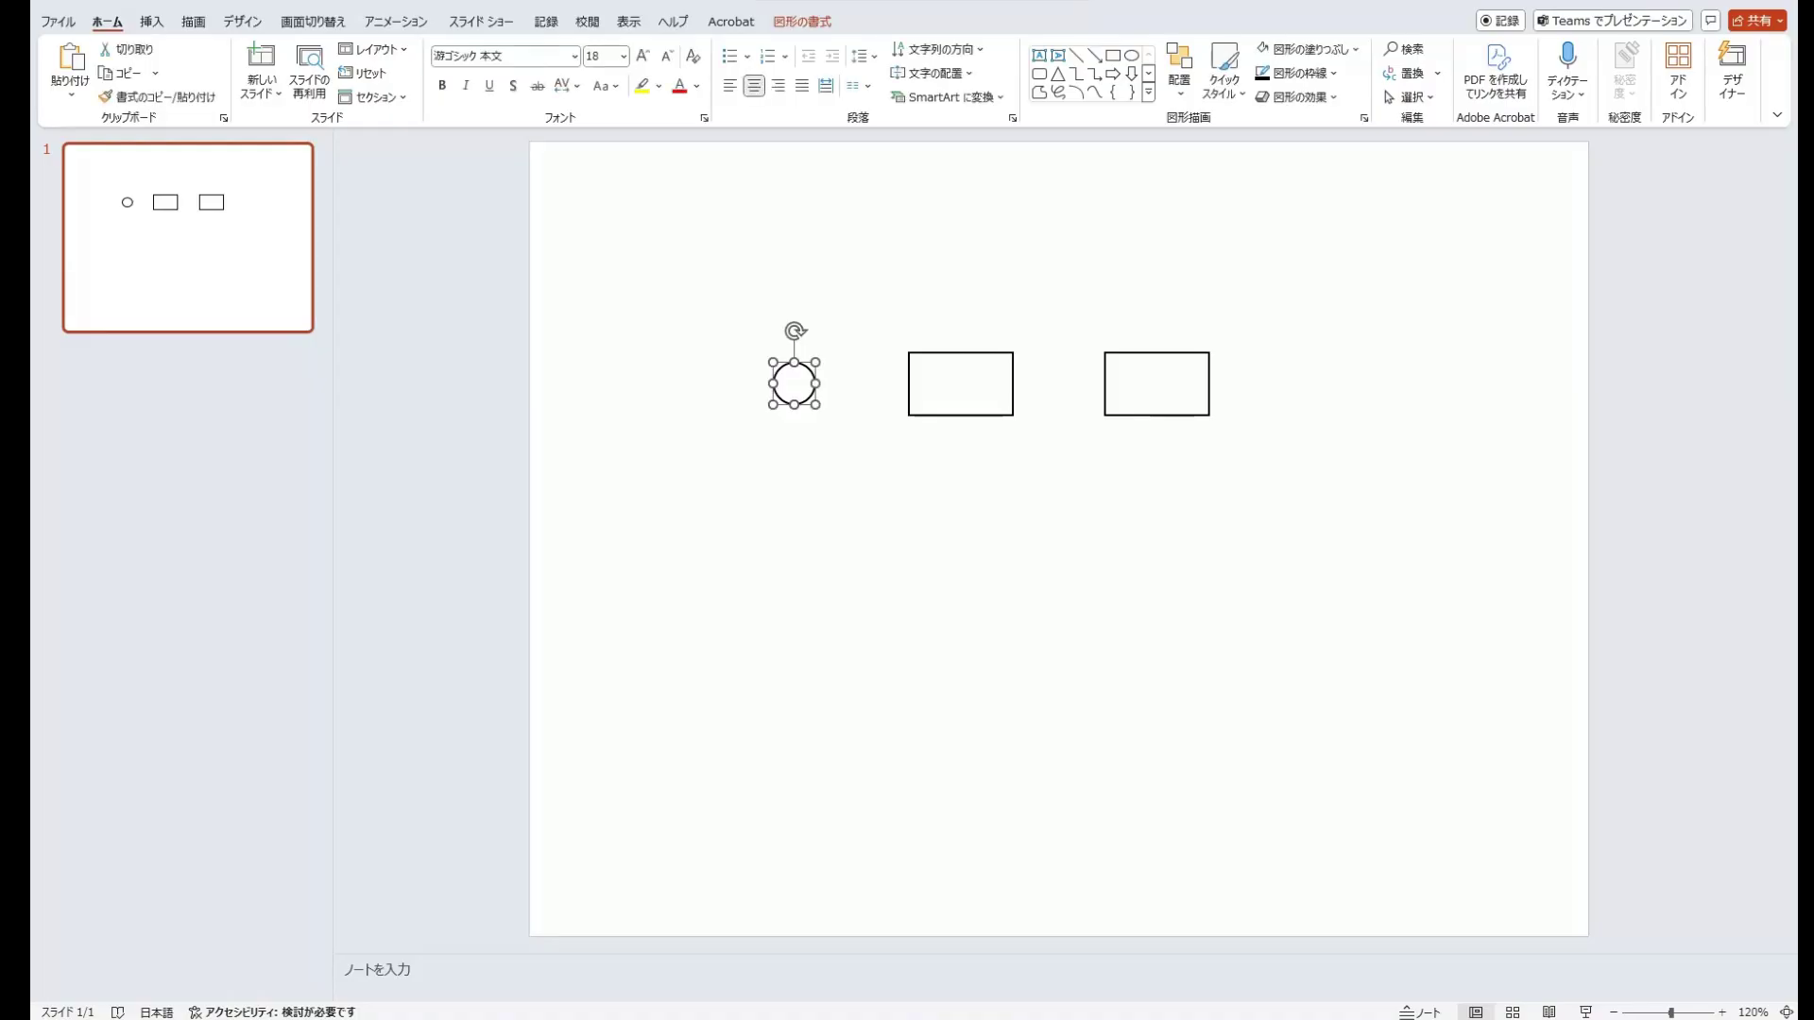
double_click(794, 384)
click(1560, 56)
text(0.5)
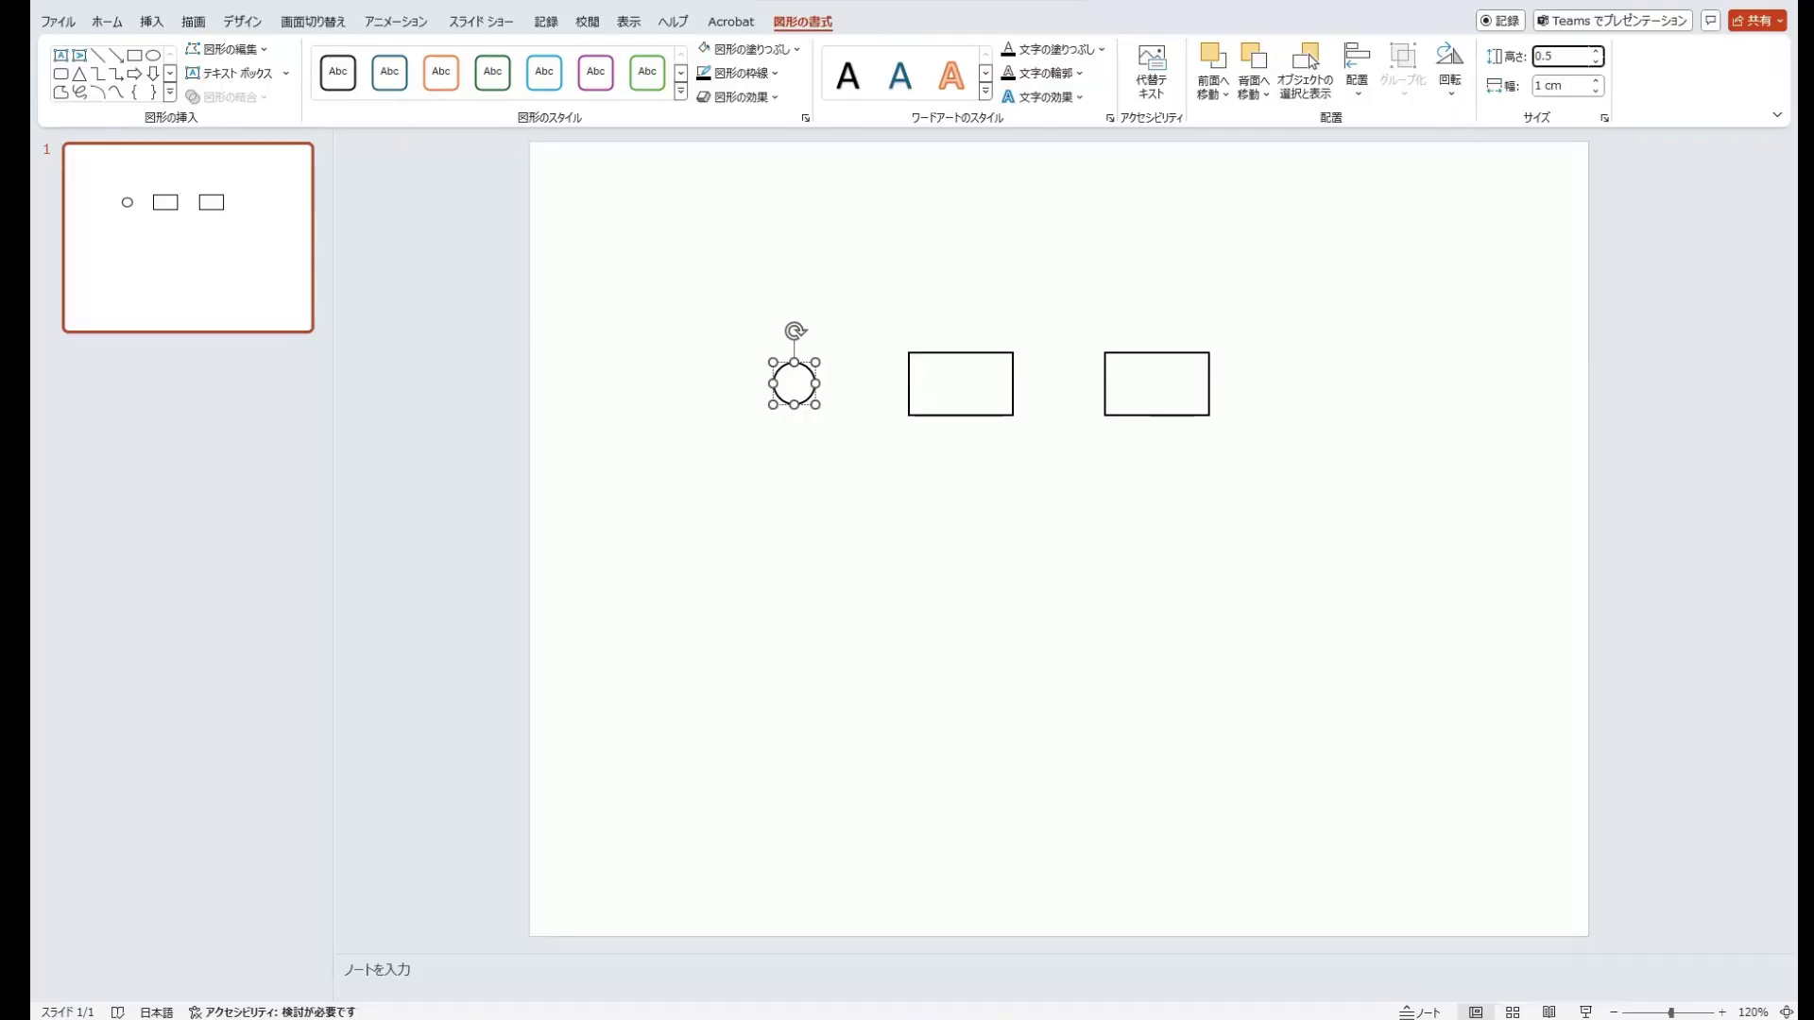
key(Return)
drag(783, 373, 806, 384)
key(Escape)
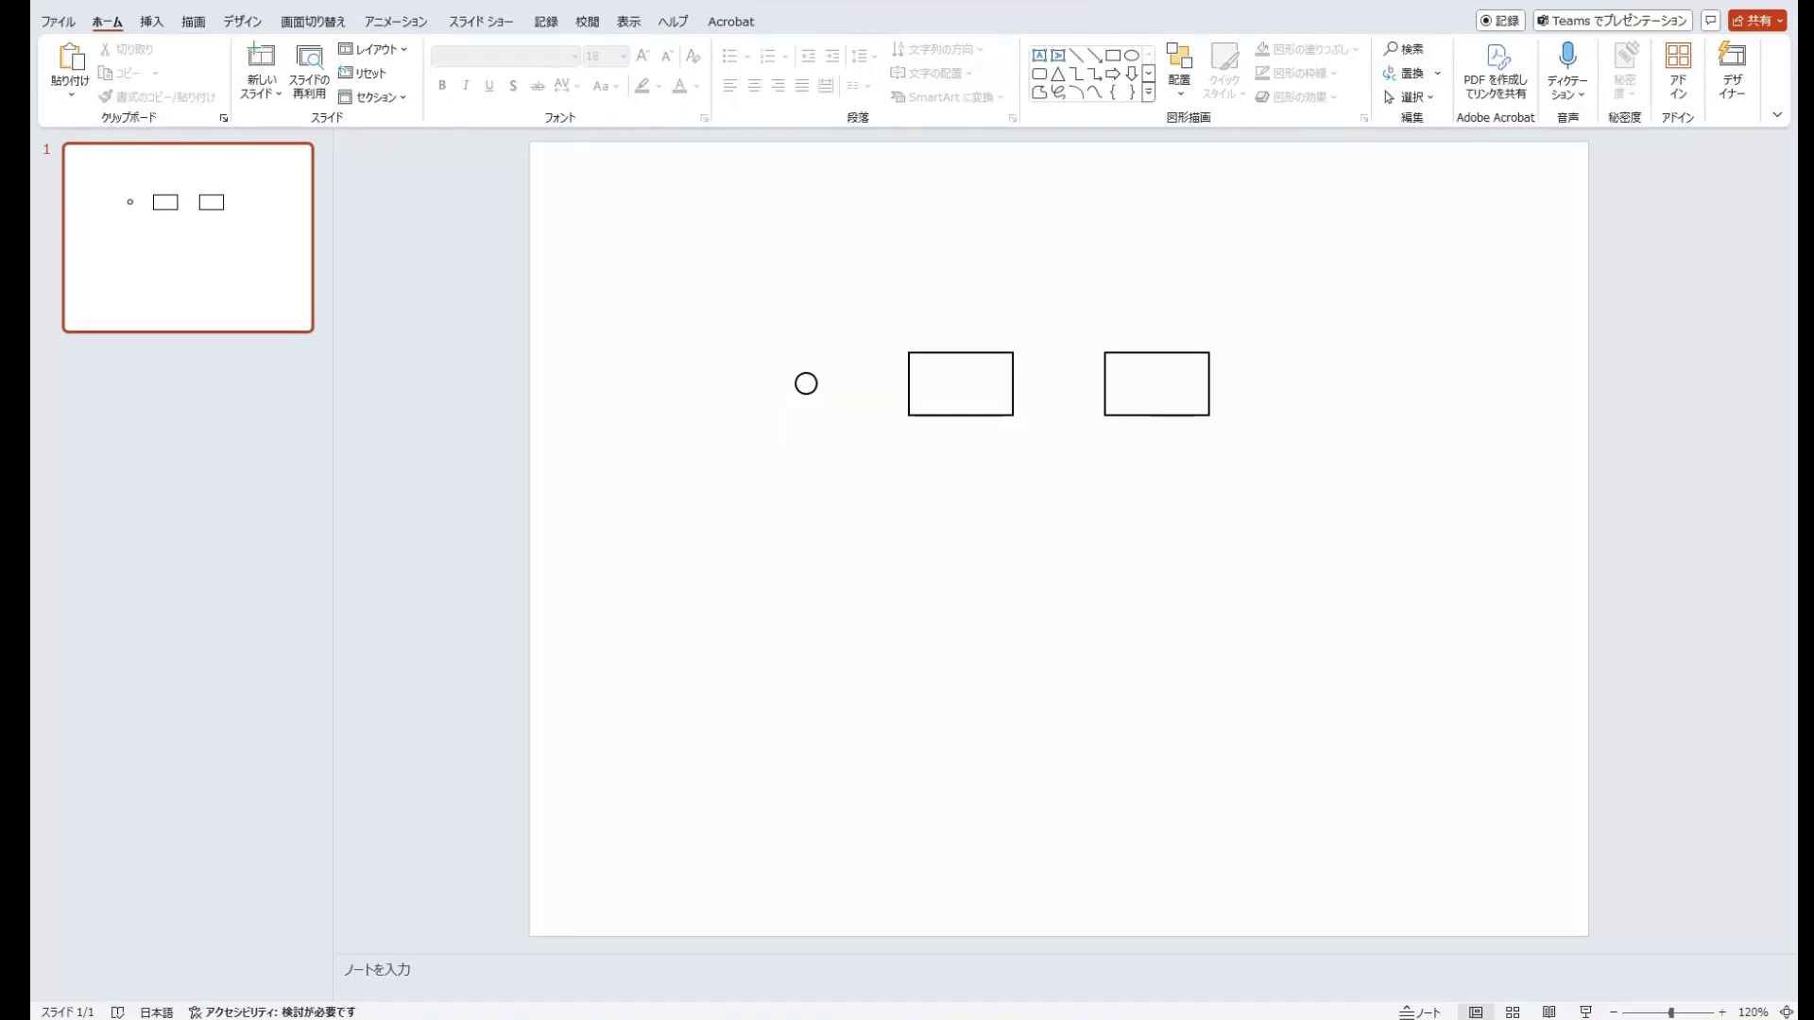
Label the middle rectangle "Controller" and make its text black.
click(961, 384)
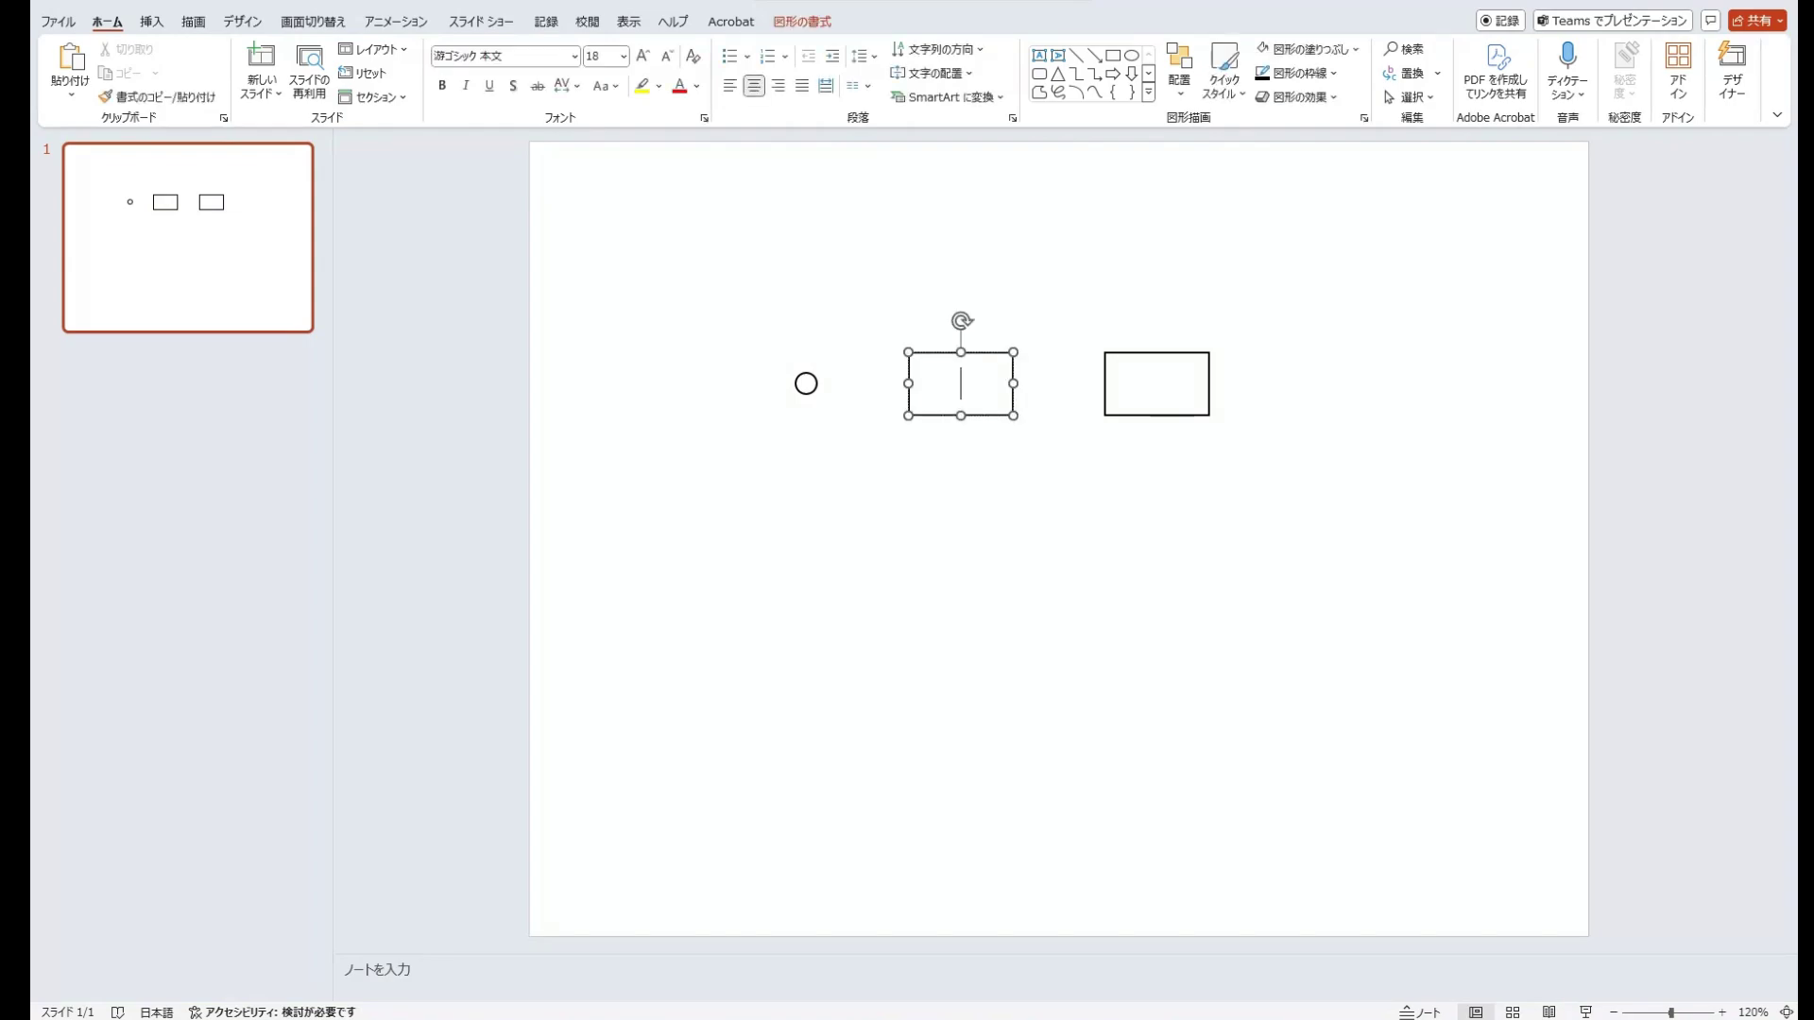
key(Escape)
key(Escape)
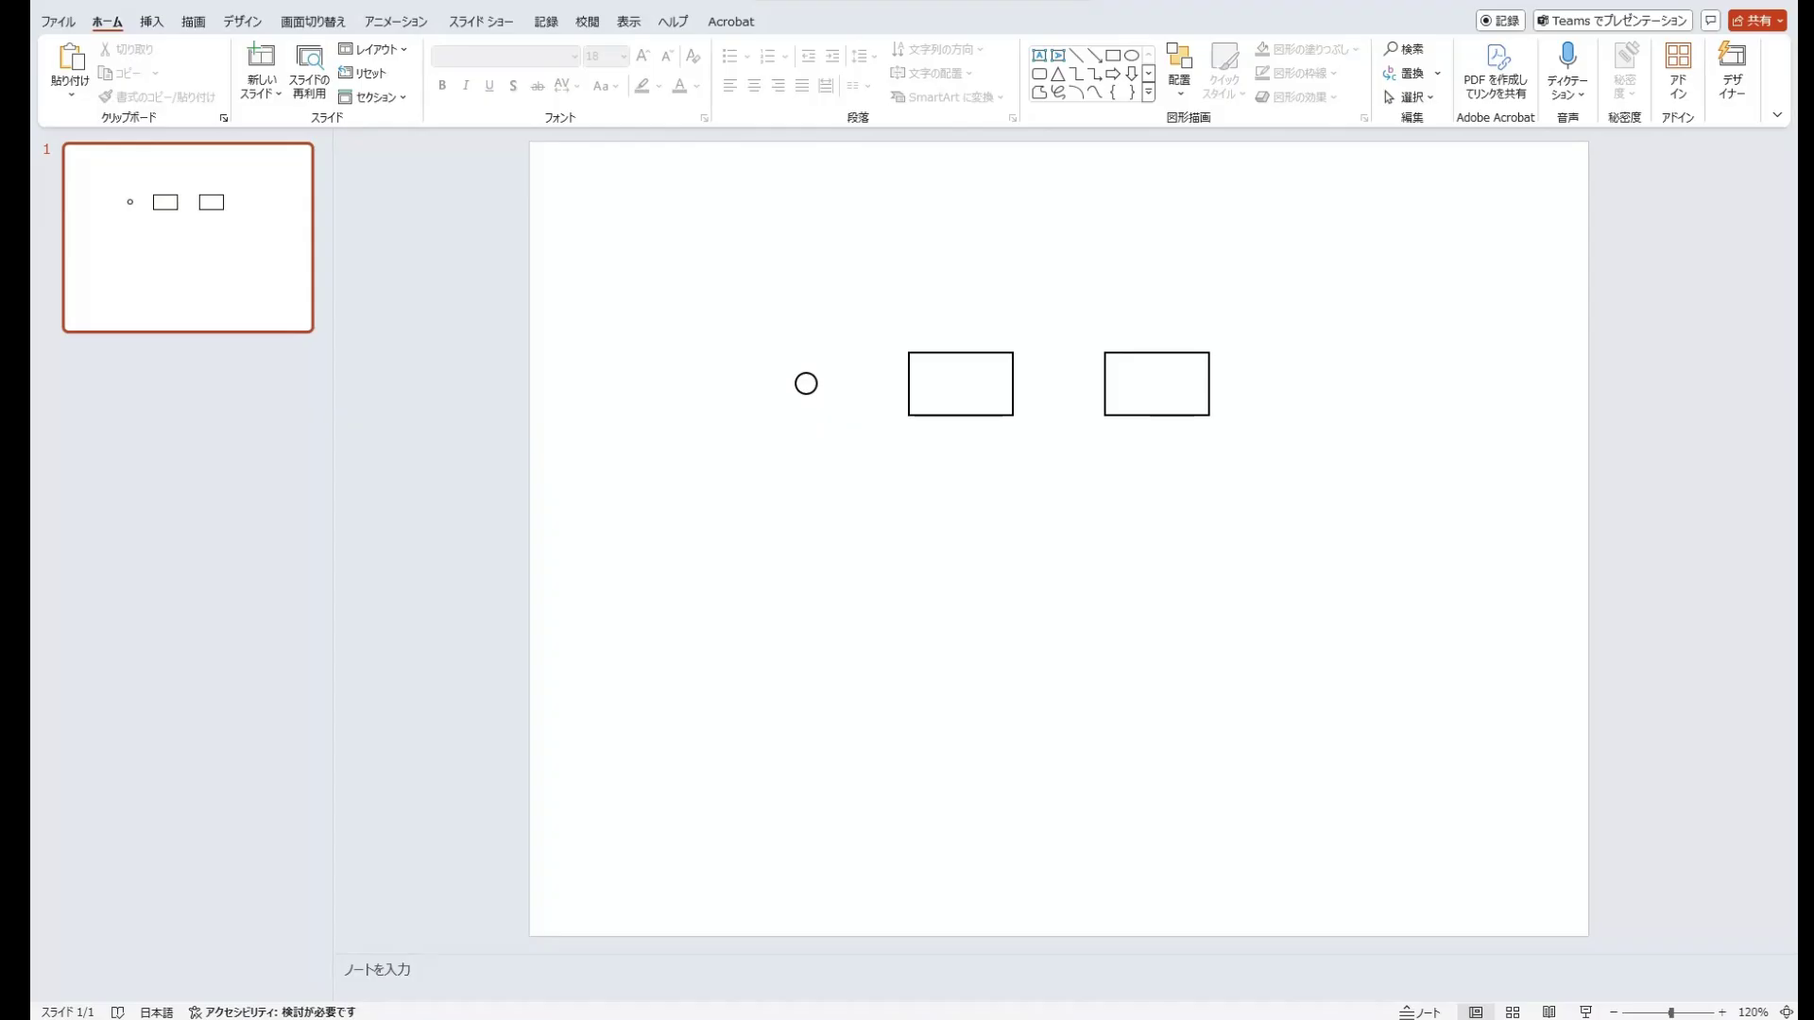
click(961, 383)
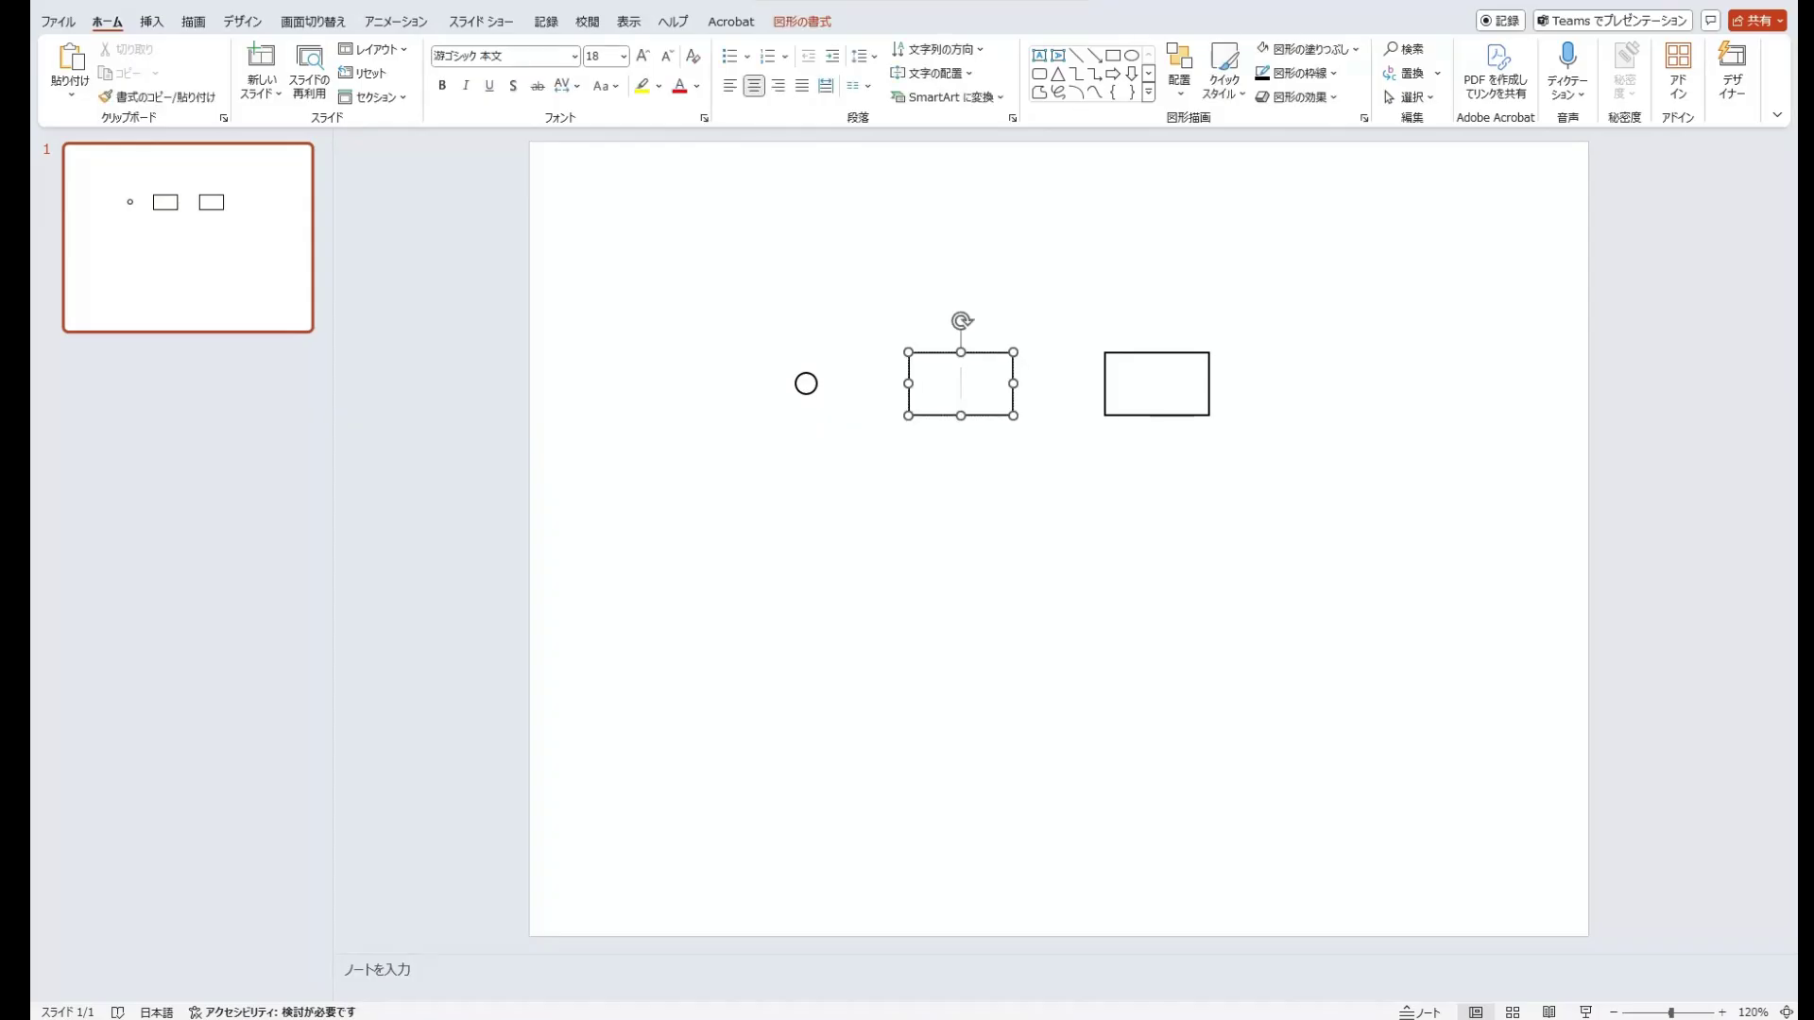
key(alt+shift)
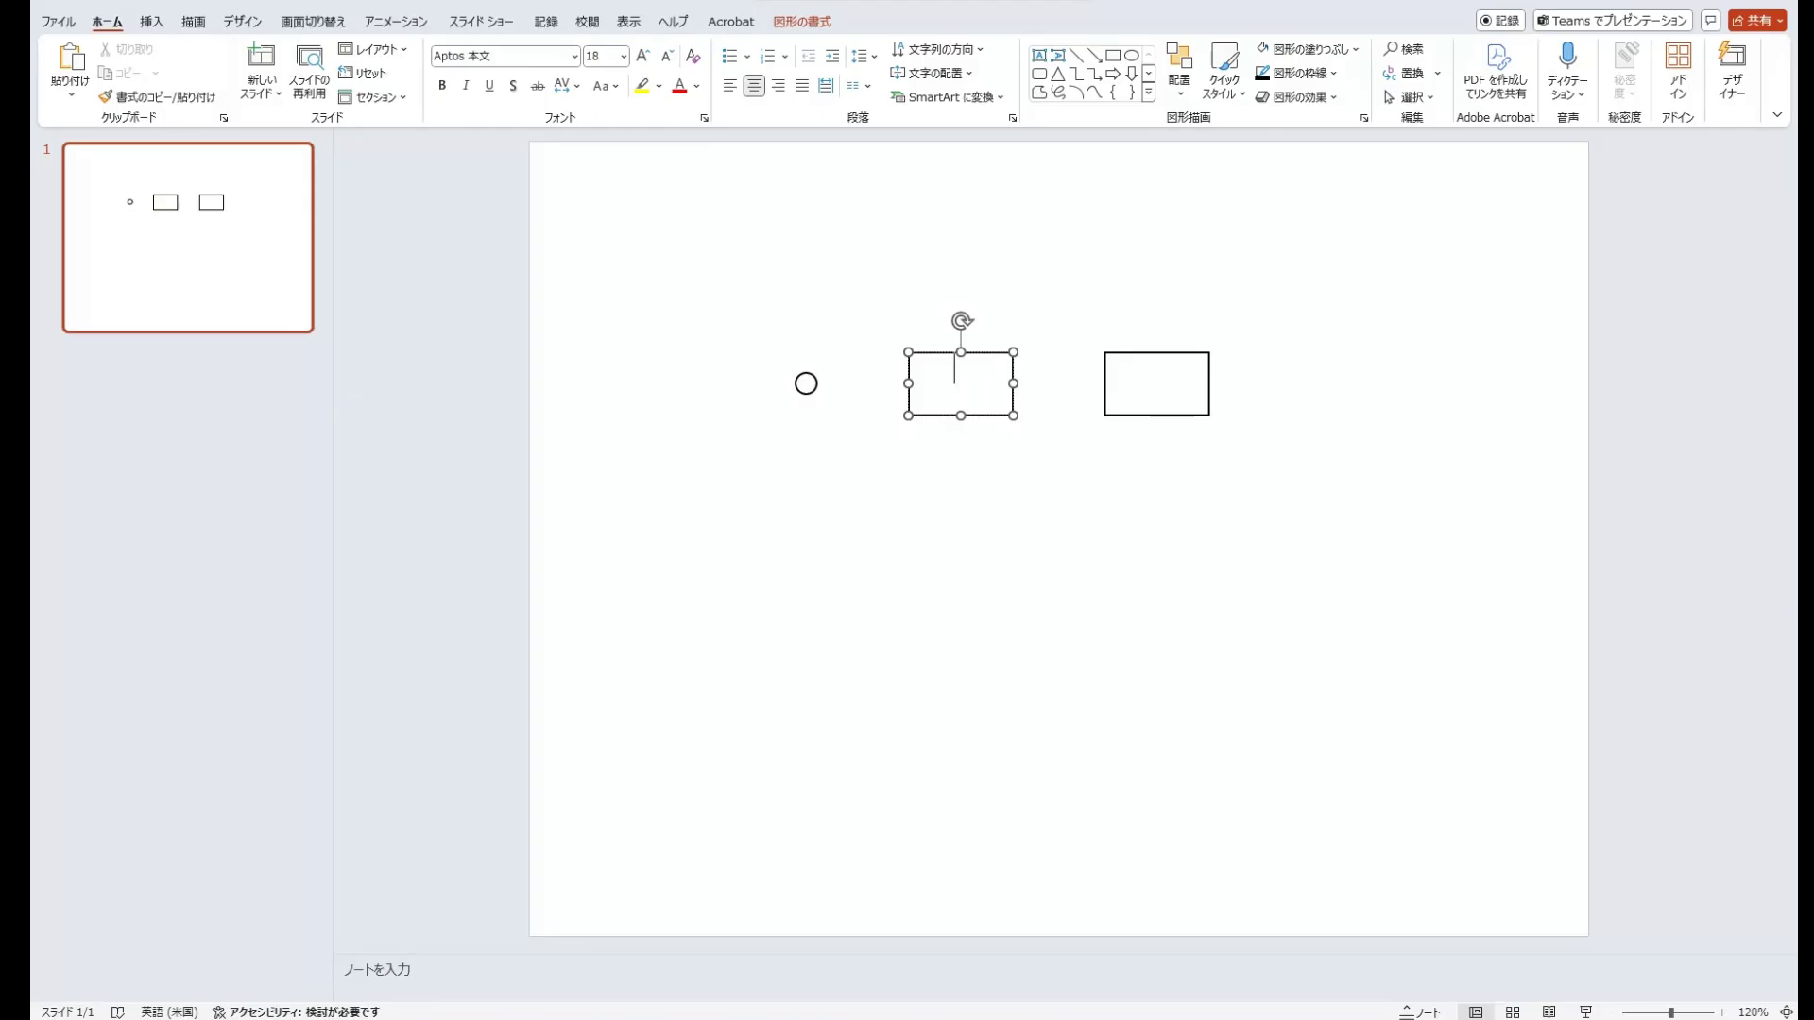
key(ctrl+a)
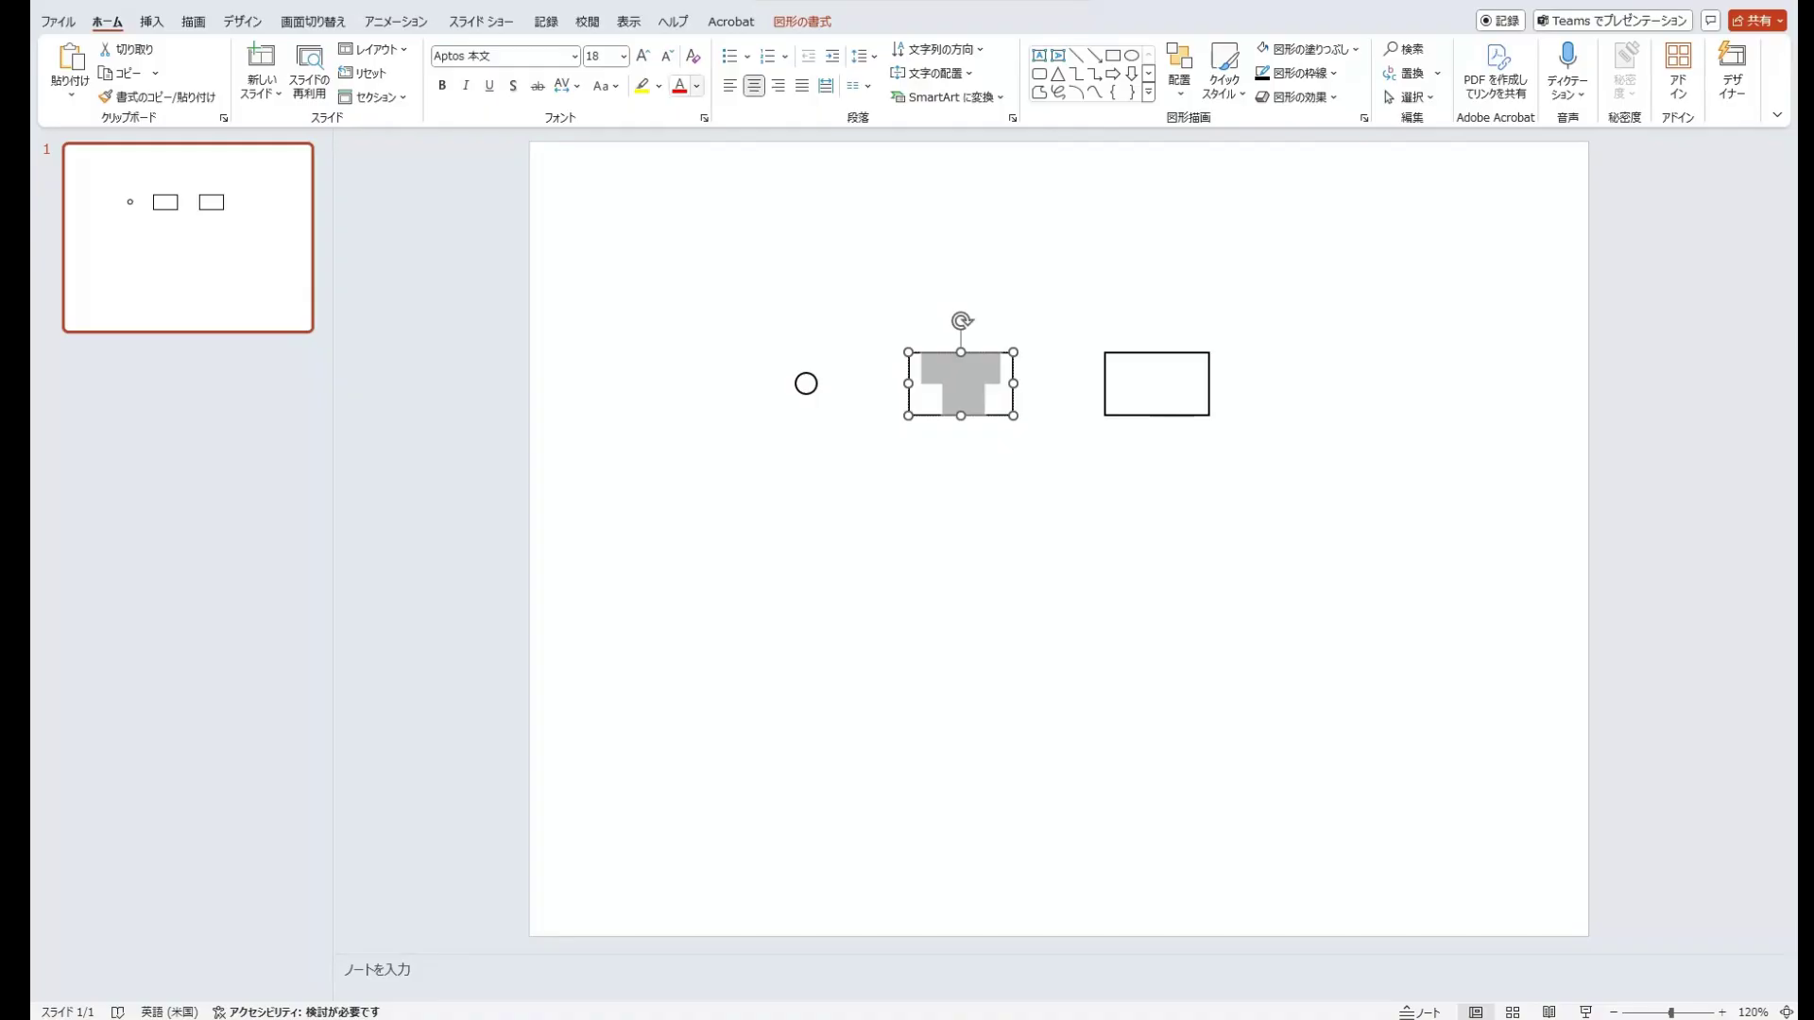
click(696, 86)
key(Escape)
key(Escape)
key(Escape)
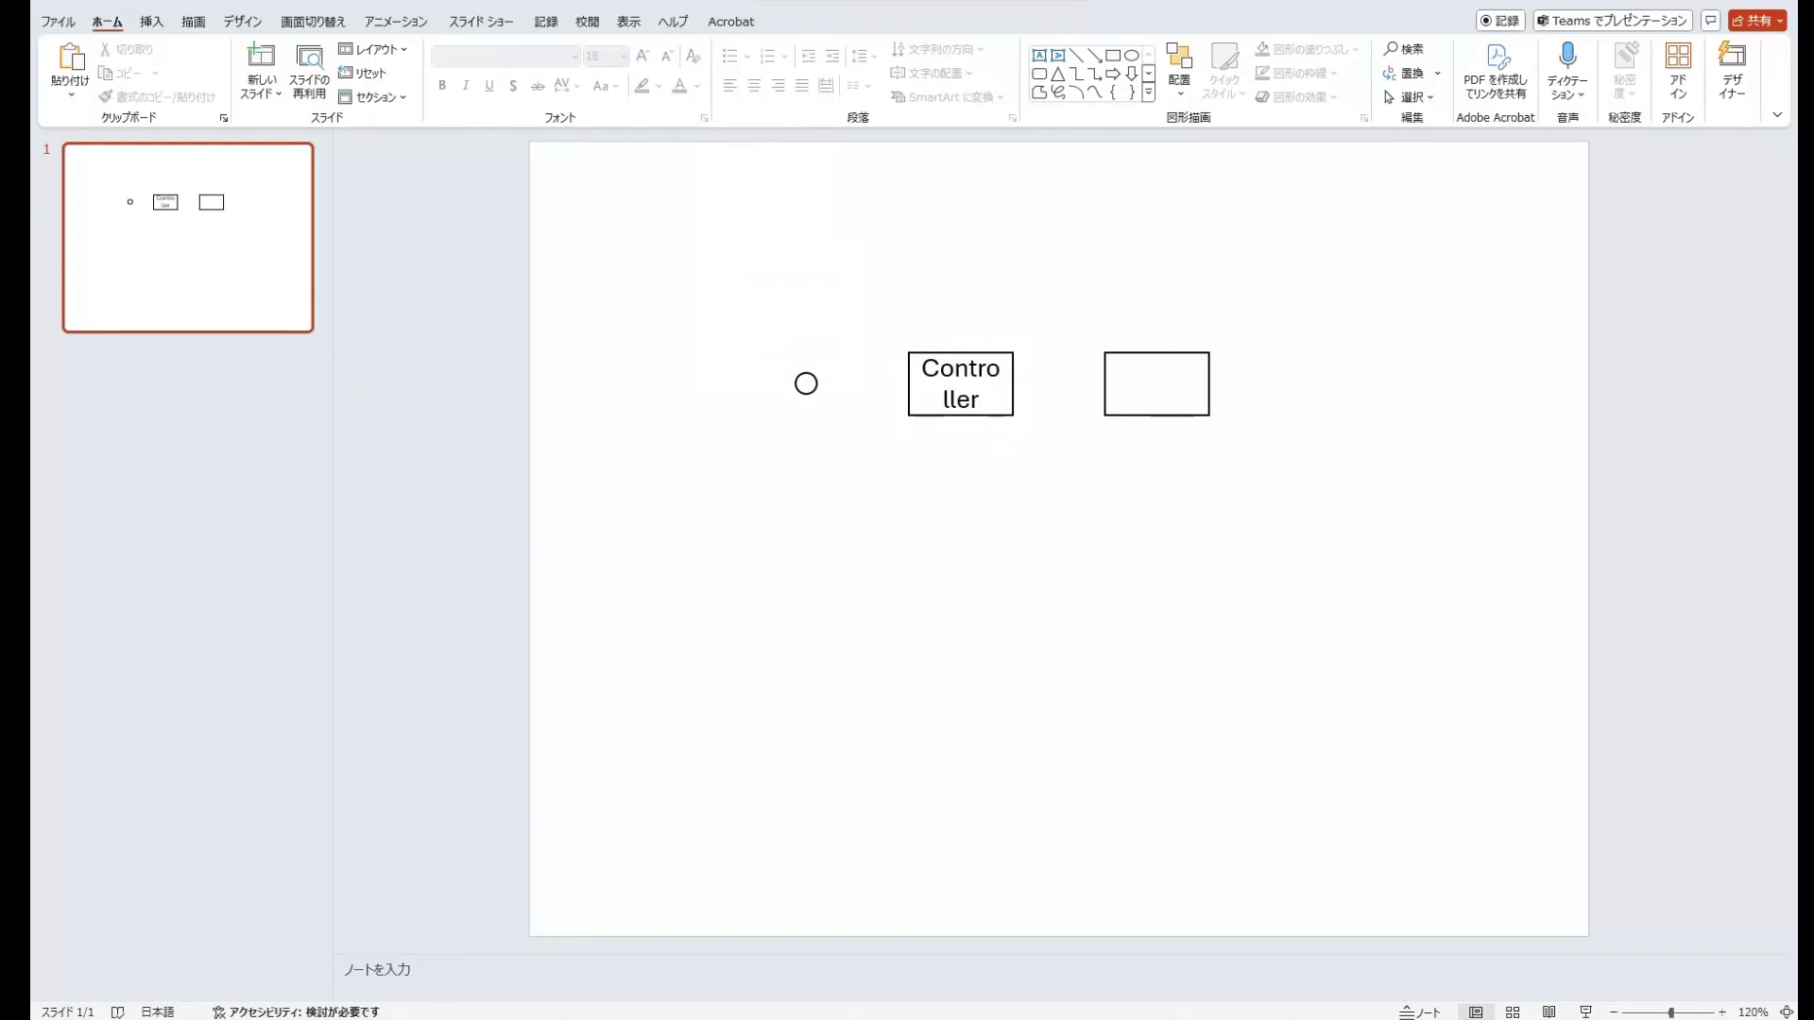
Set the formatting of the Controller rectangle as the default shape style.
click(960, 384)
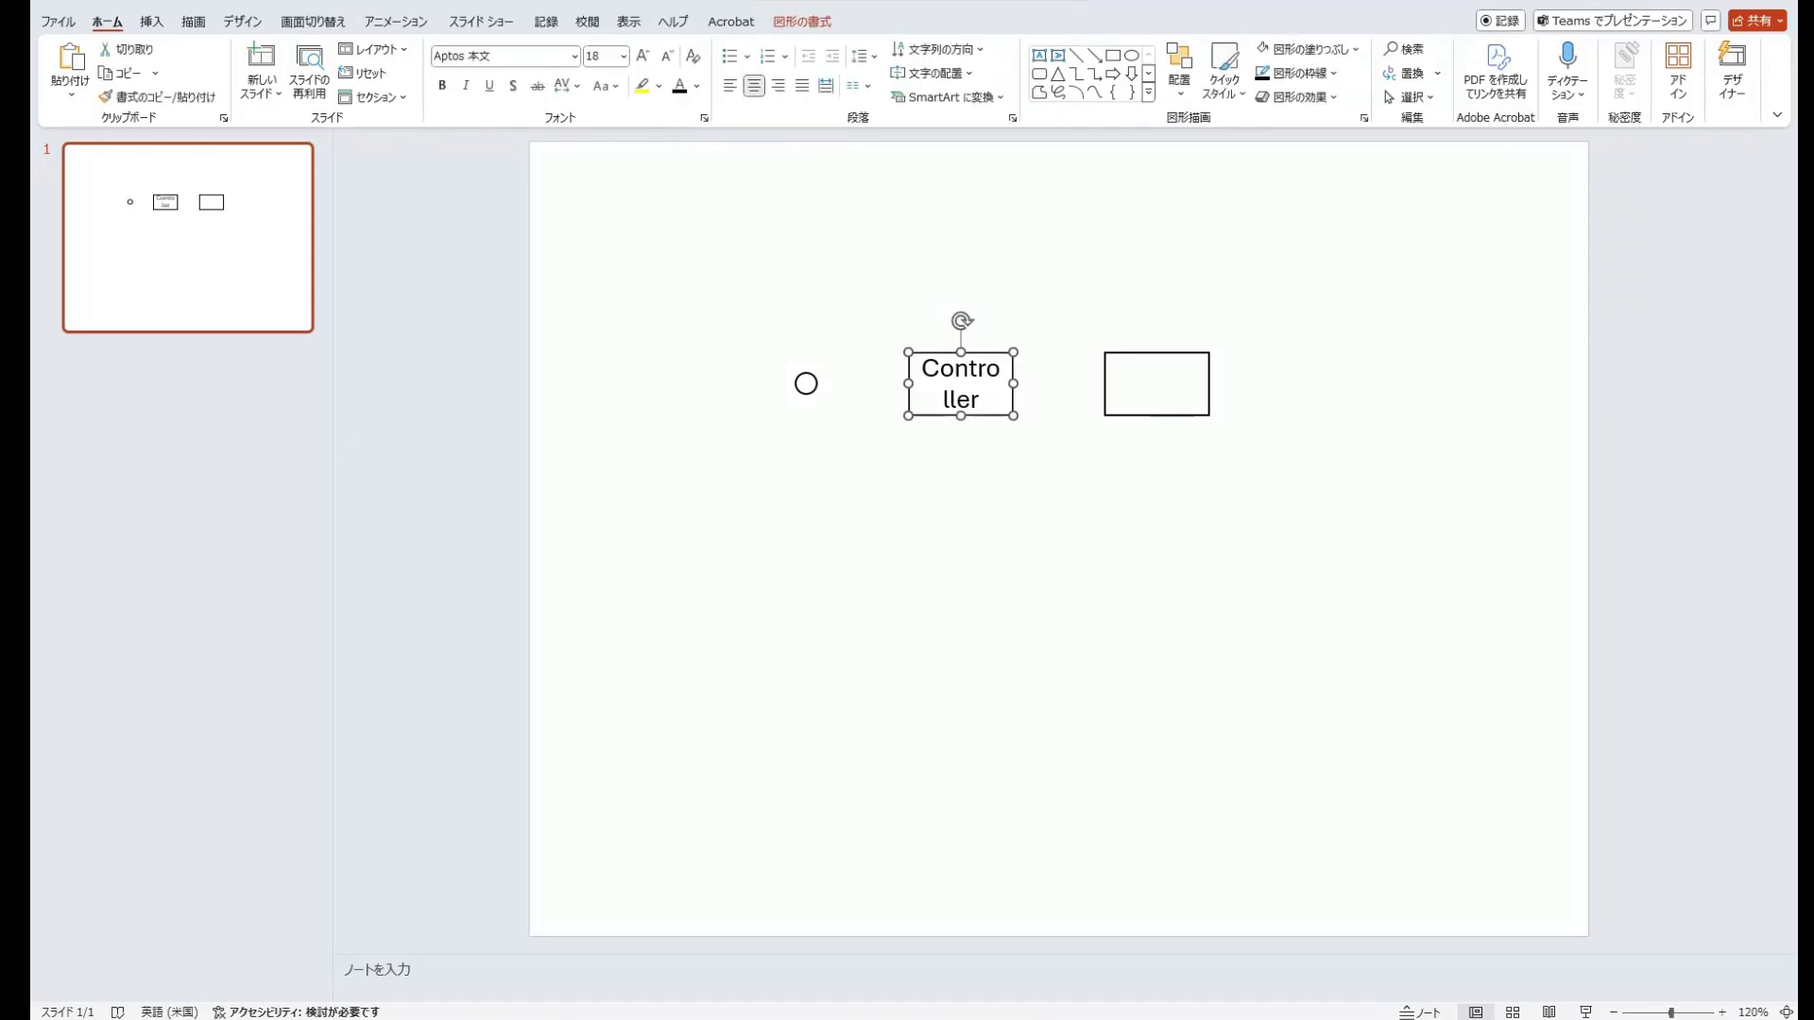
right_click(998, 422)
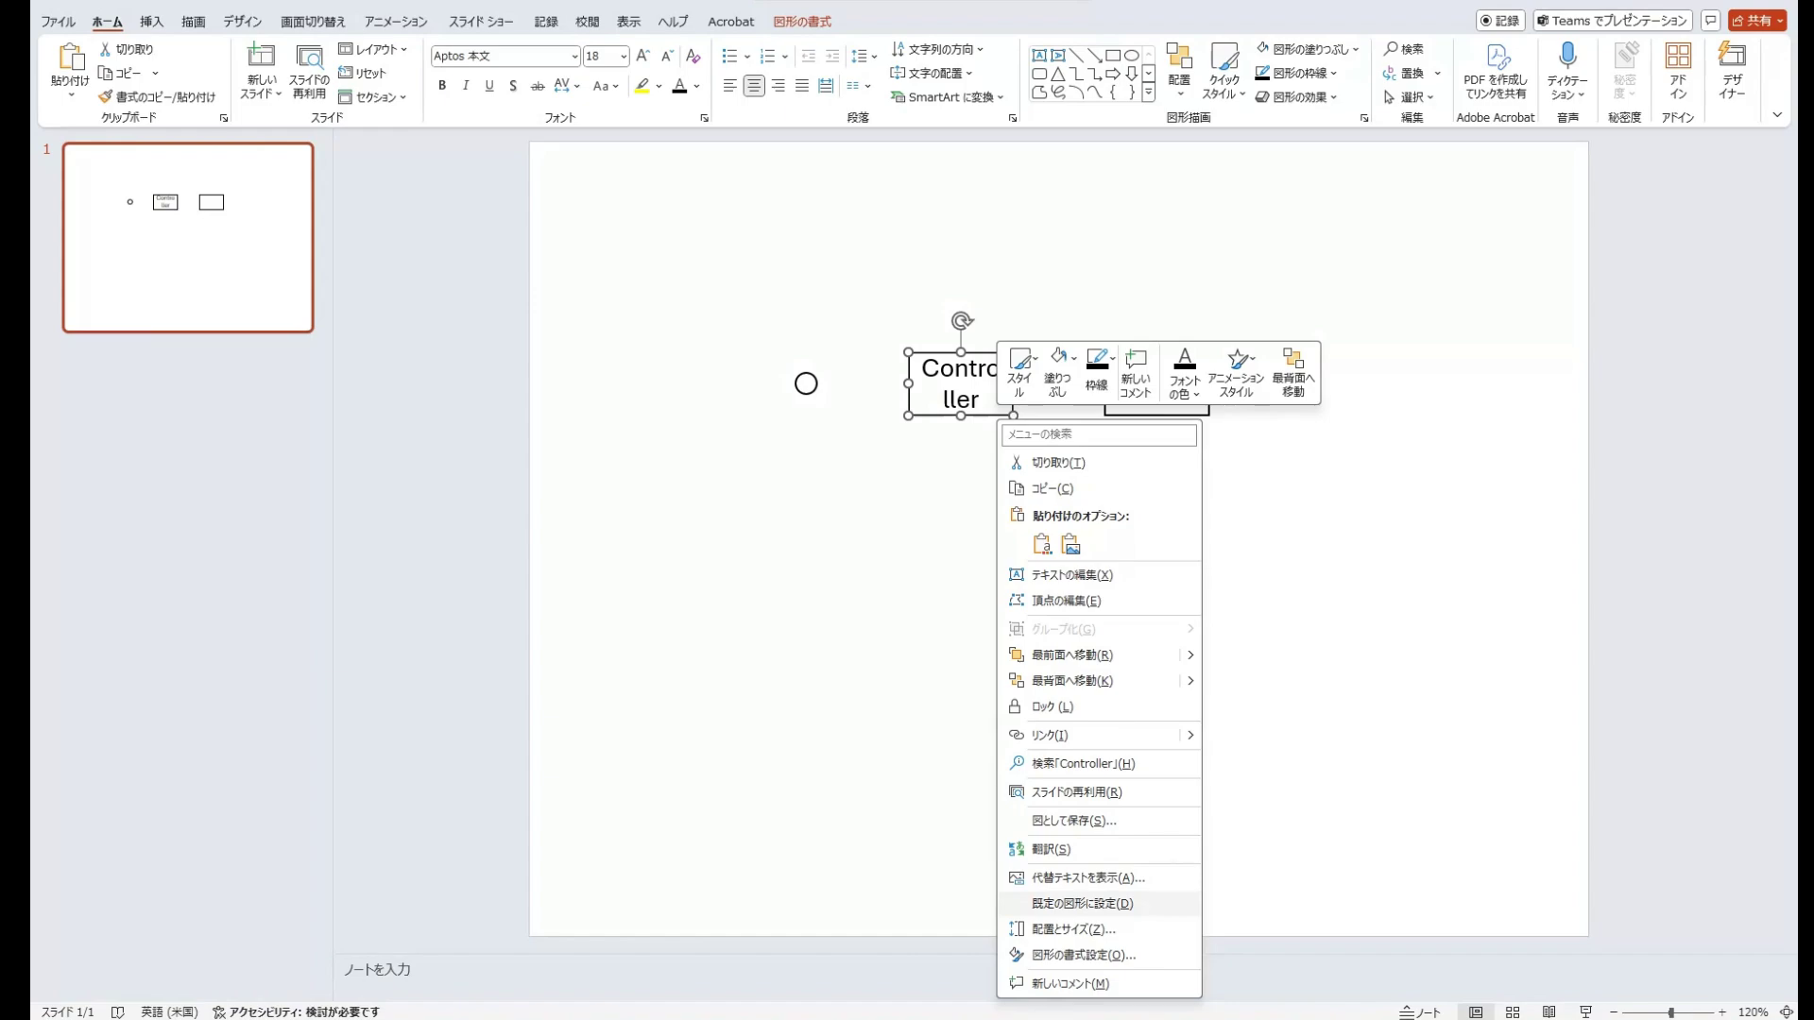
click(1082, 903)
Label the rectangle to the right of the Controller block "Plant".
click(1157, 383)
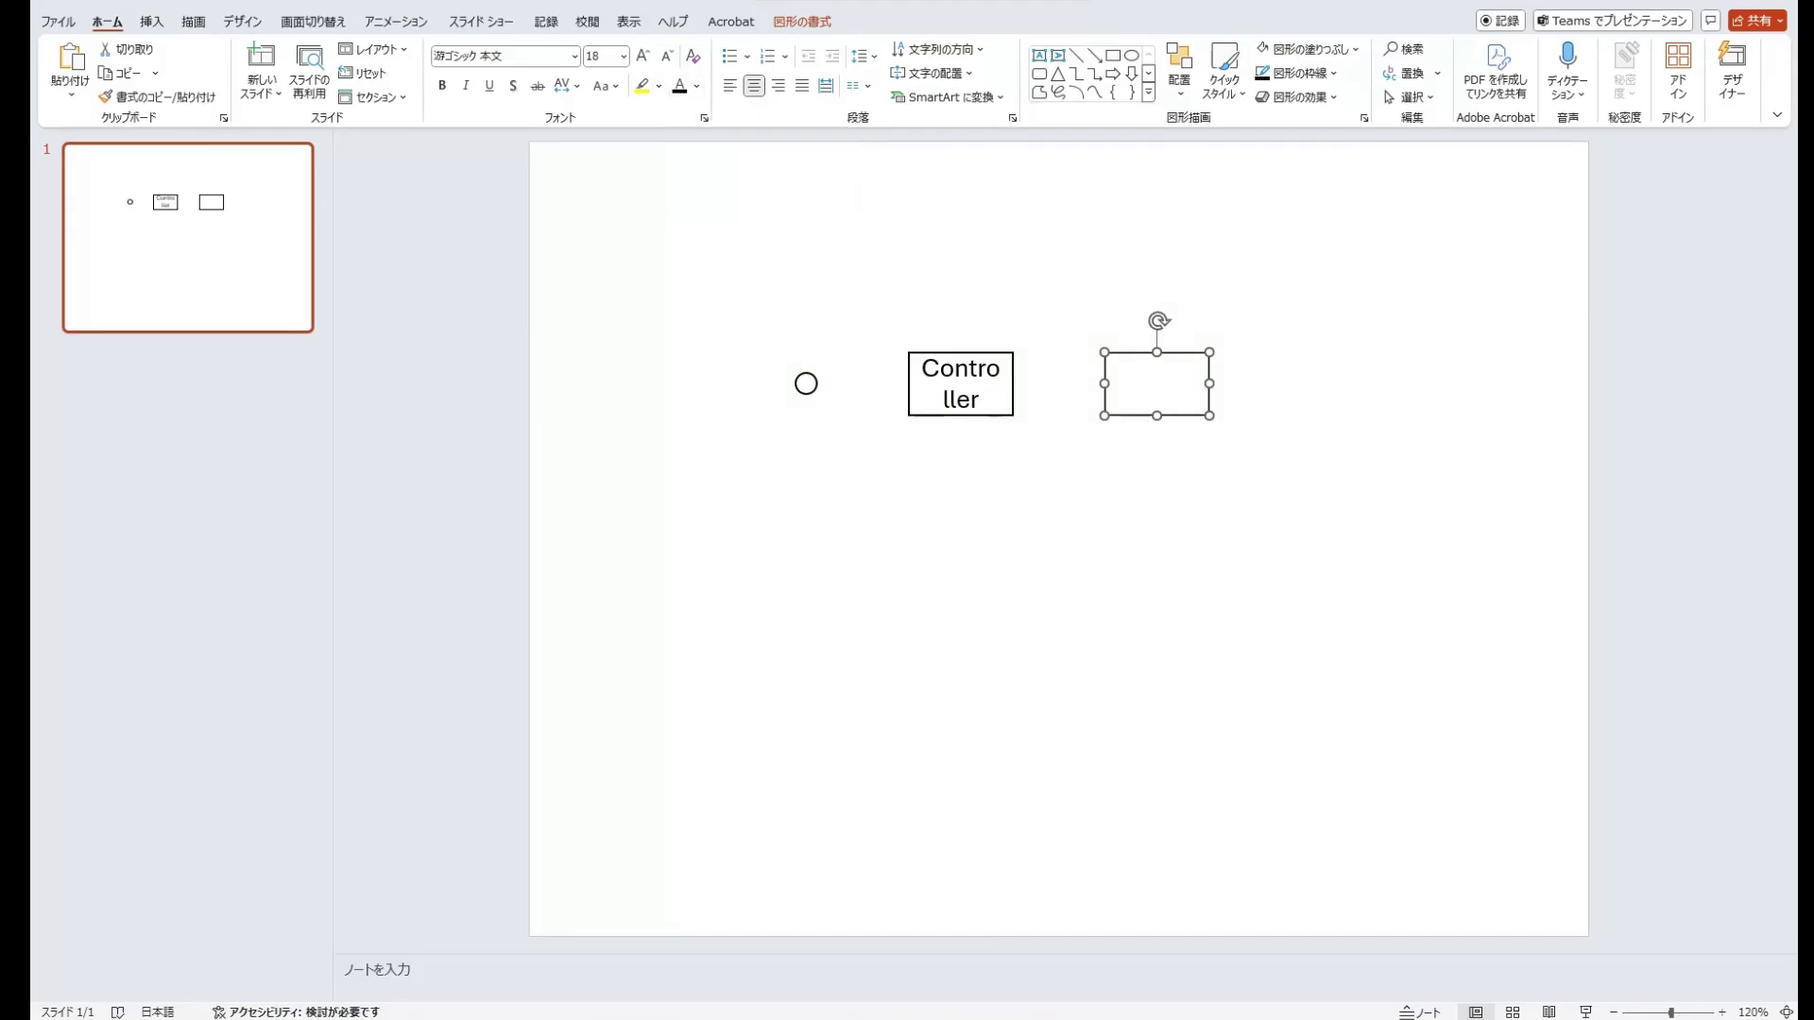
click(1157, 383)
key(alt+shift)
text(Plant)
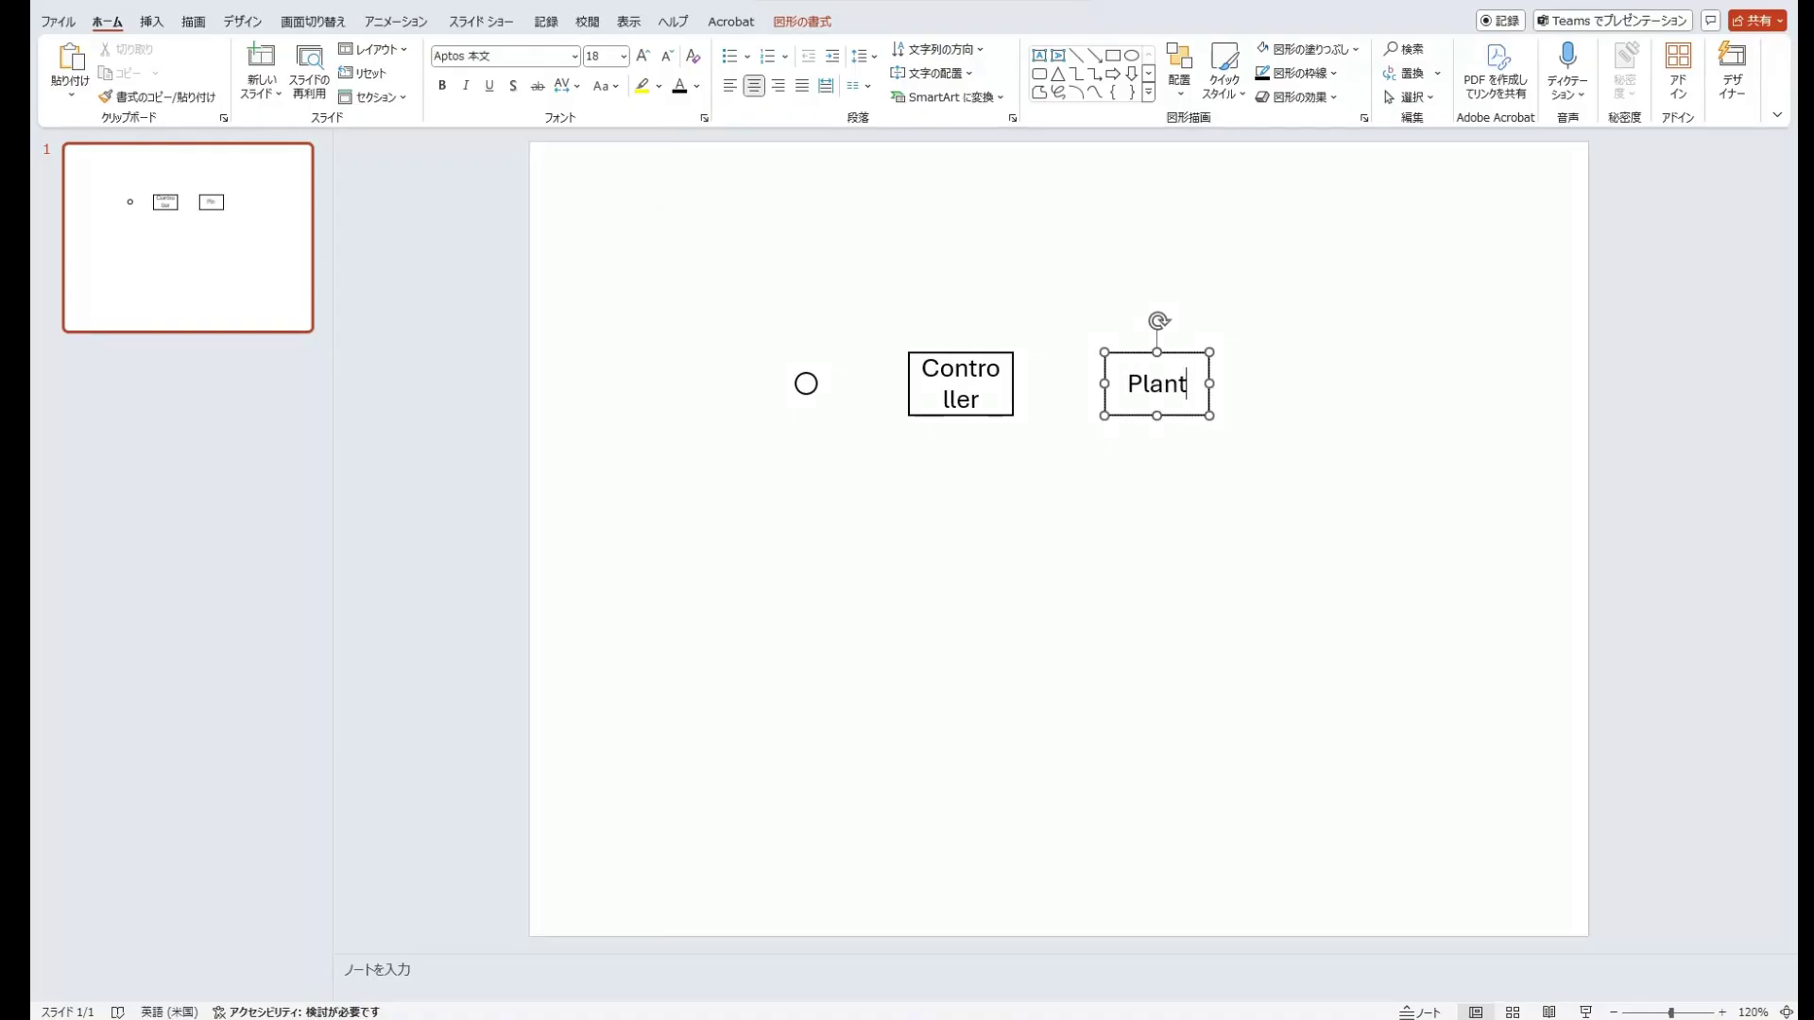
key(Escape)
key(Escape)
Widen the Controller rectangle so its label fits on one line, and reduce the label's font size to 16.
click(961, 384)
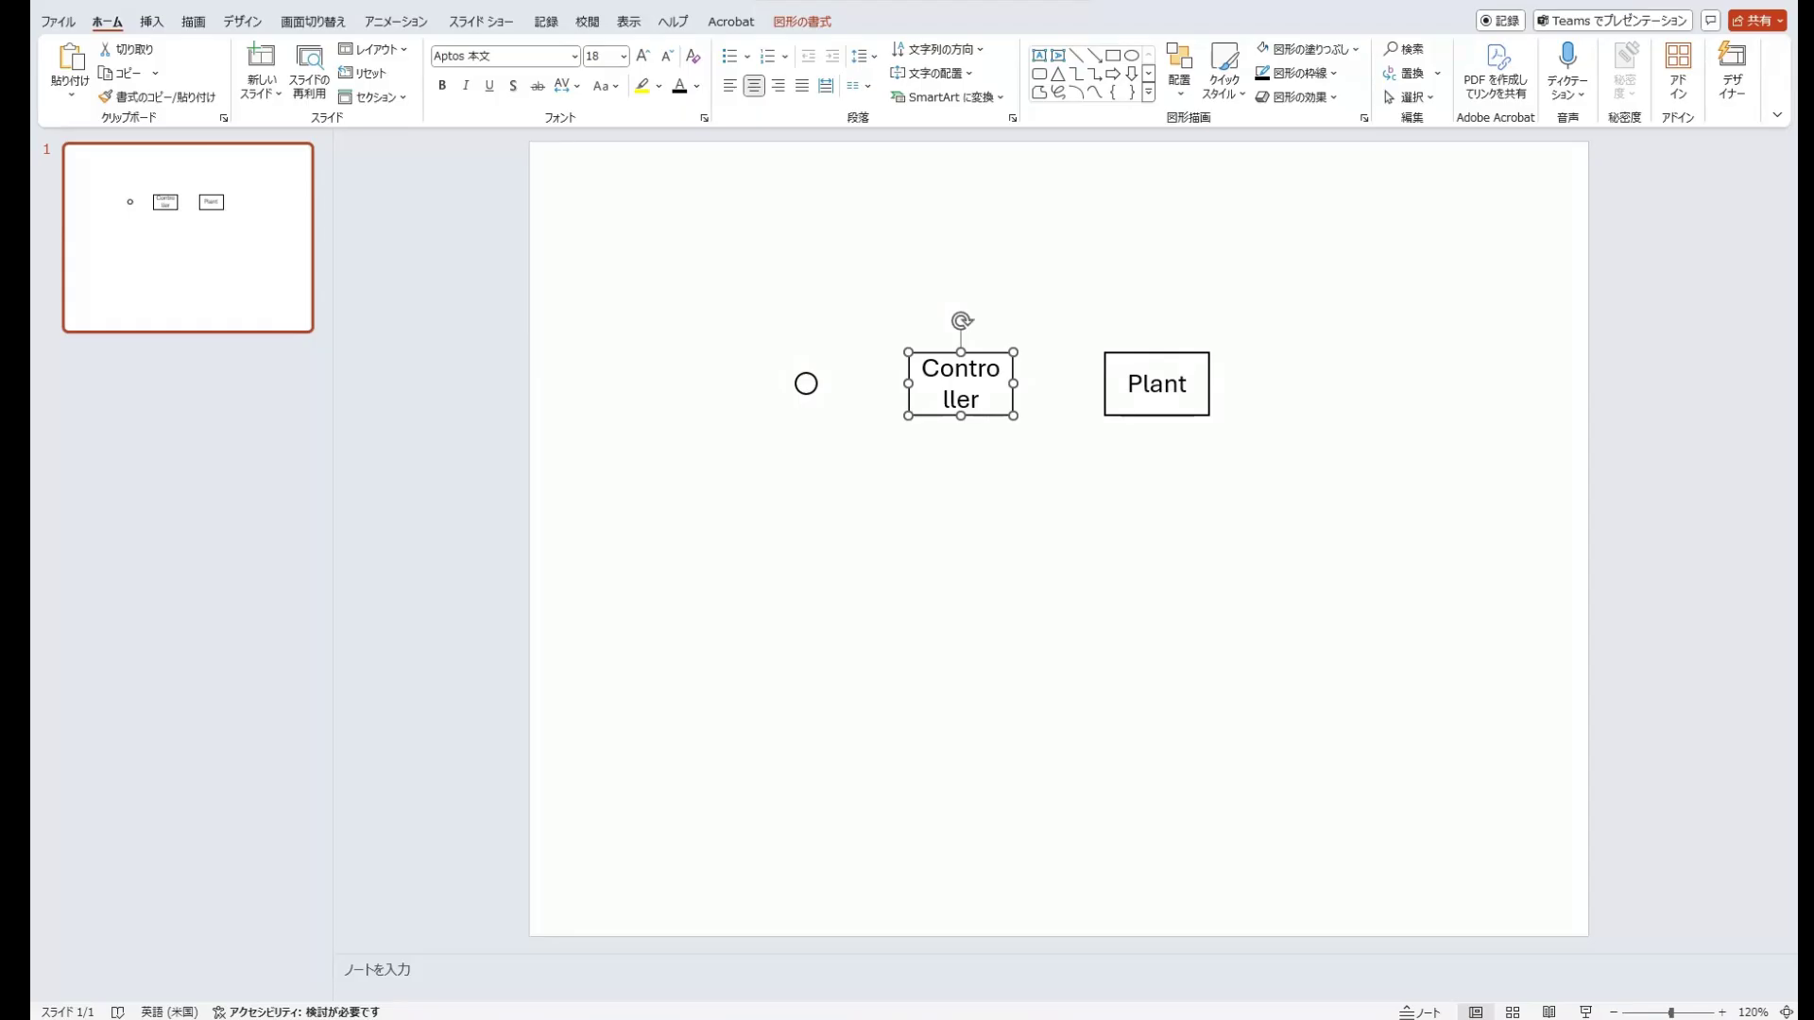
drag(1013, 384, 1048, 384)
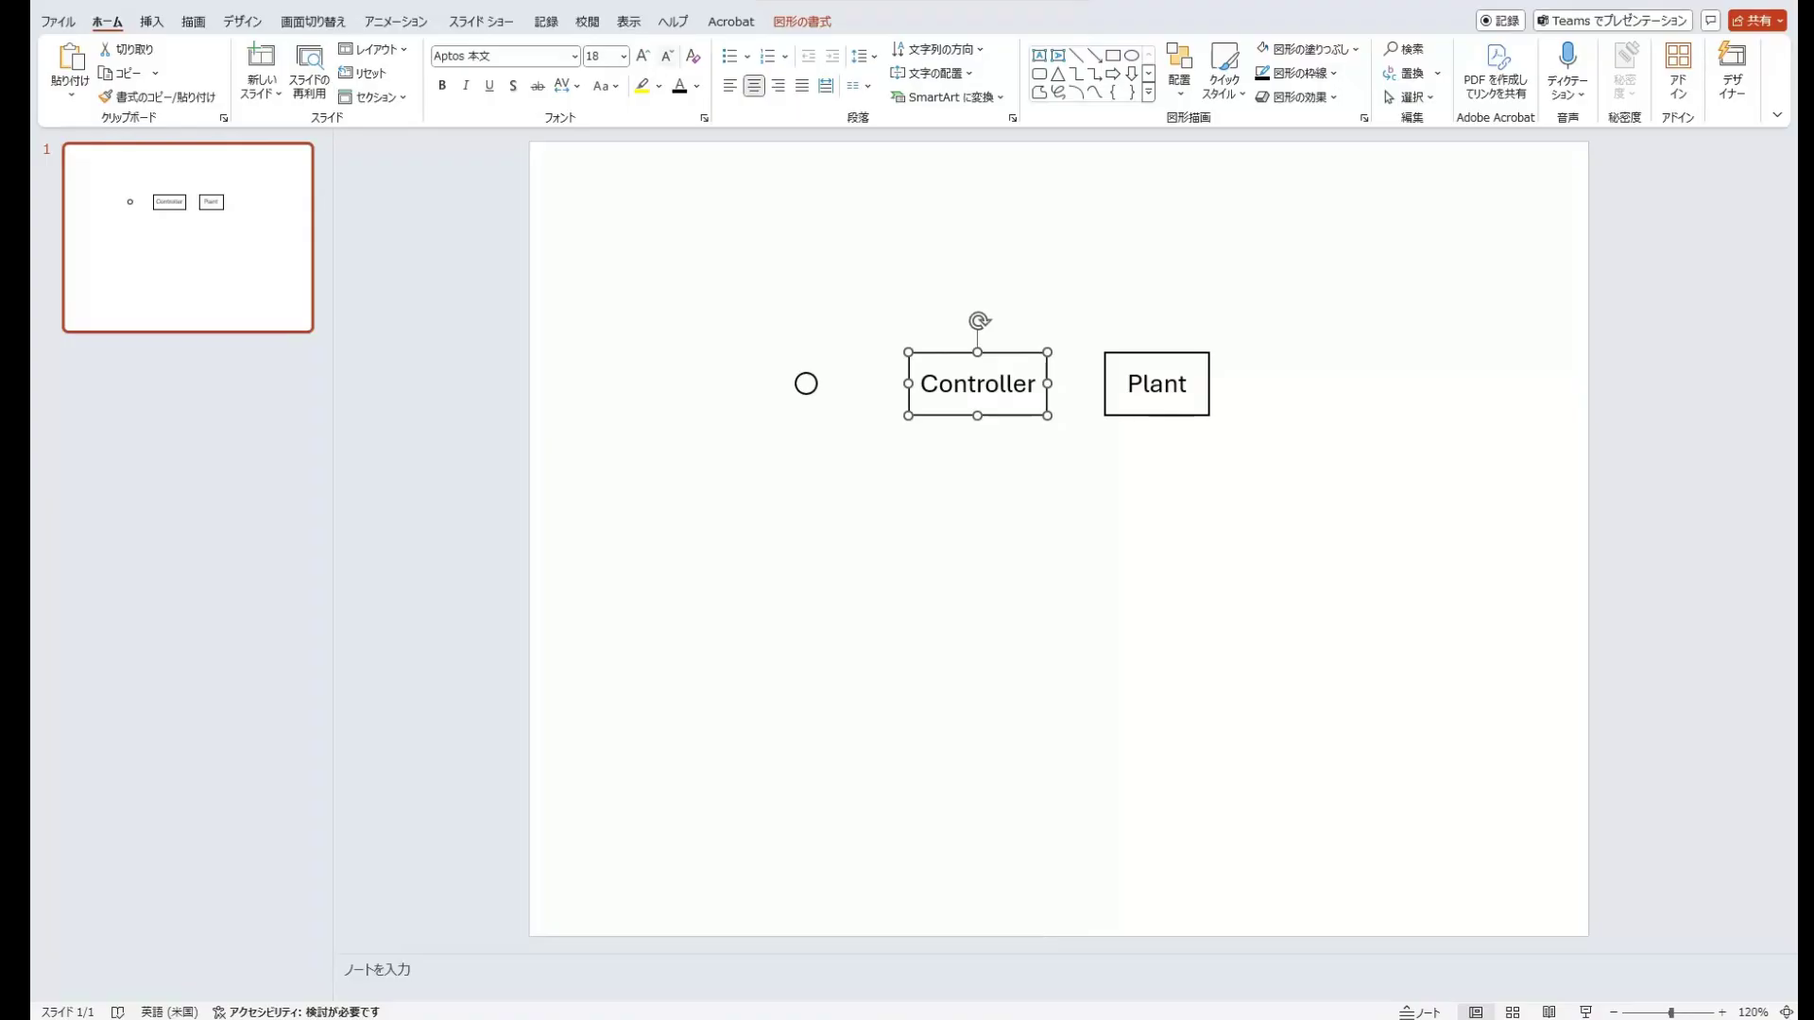
click(667, 56)
click(667, 56)
key(ctrl+z)
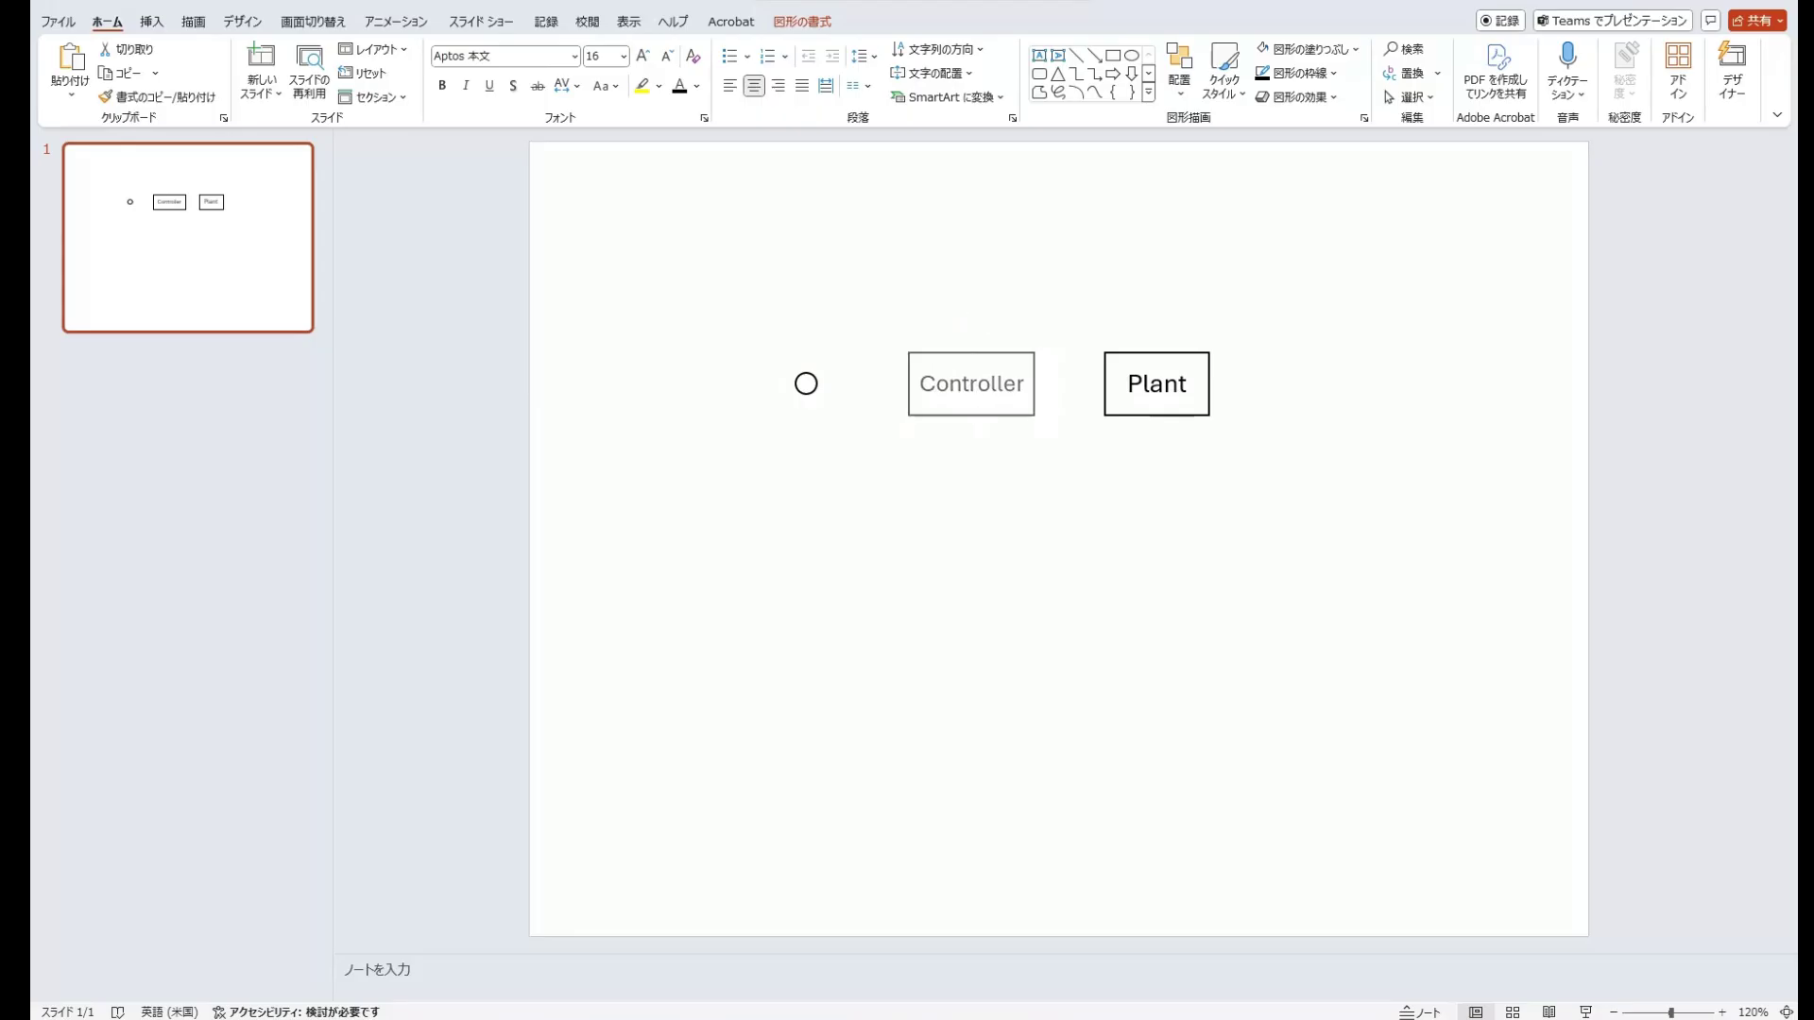
Shift the Controller rectangle, the Plant rectangle and the circle to the left, evening out their spacing at the same height.
click(968, 397)
drag(1030, 383, 943, 384)
drag(1156, 383, 1134, 384)
click(1119, 479)
drag(806, 384, 765, 384)
click(785, 444)
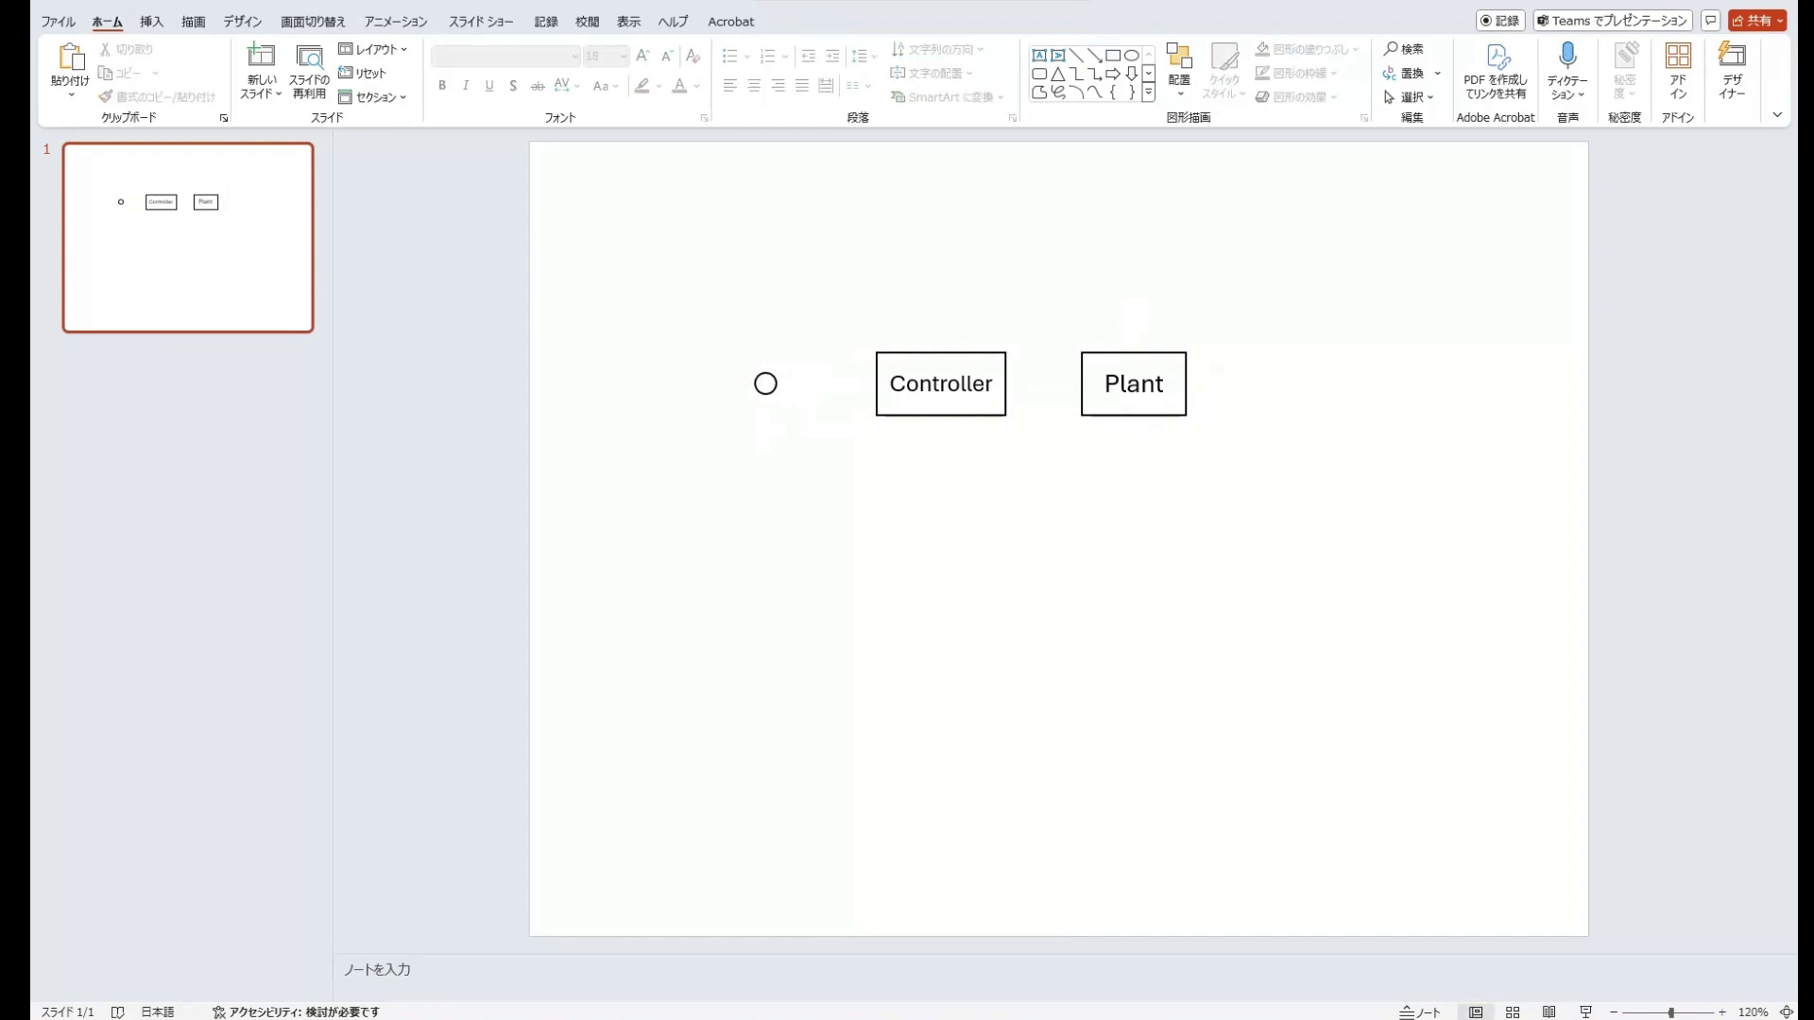
Draw a horizontal arrow about 3 cm long from the middle of the Plant rectangle's right edge, and shift the rectangle slightly right.
click(151, 21)
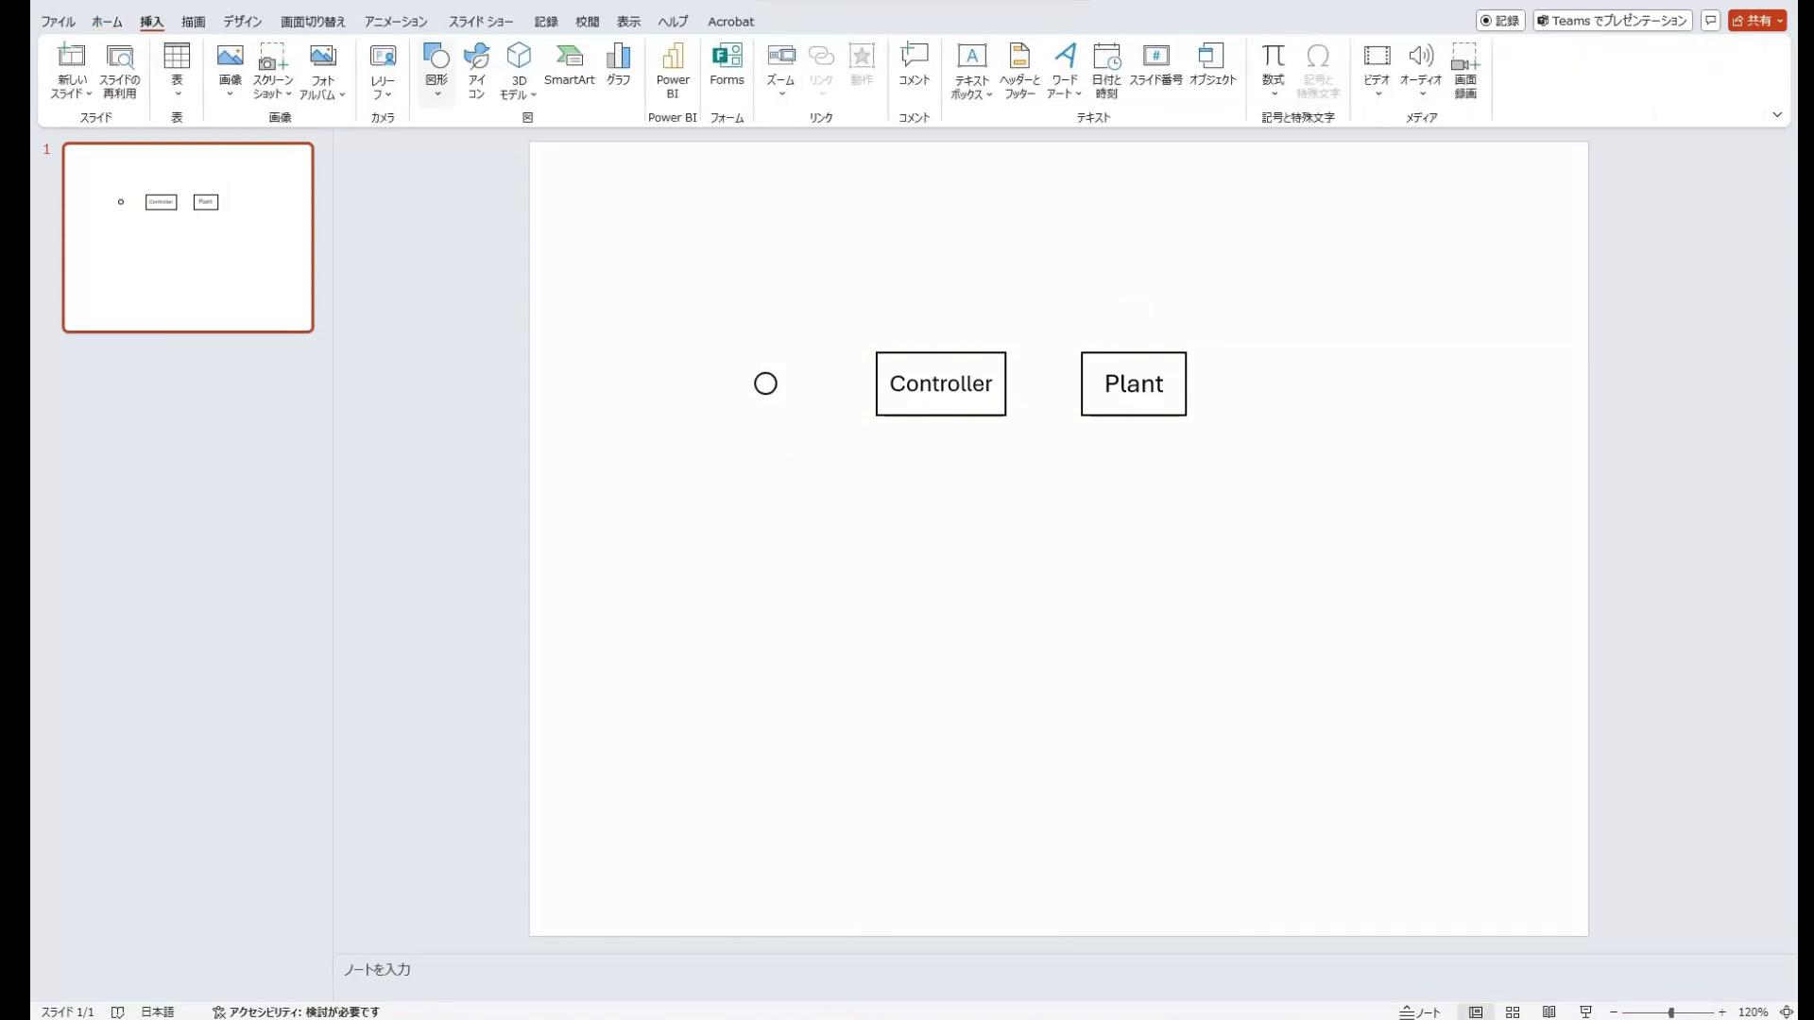
click(437, 71)
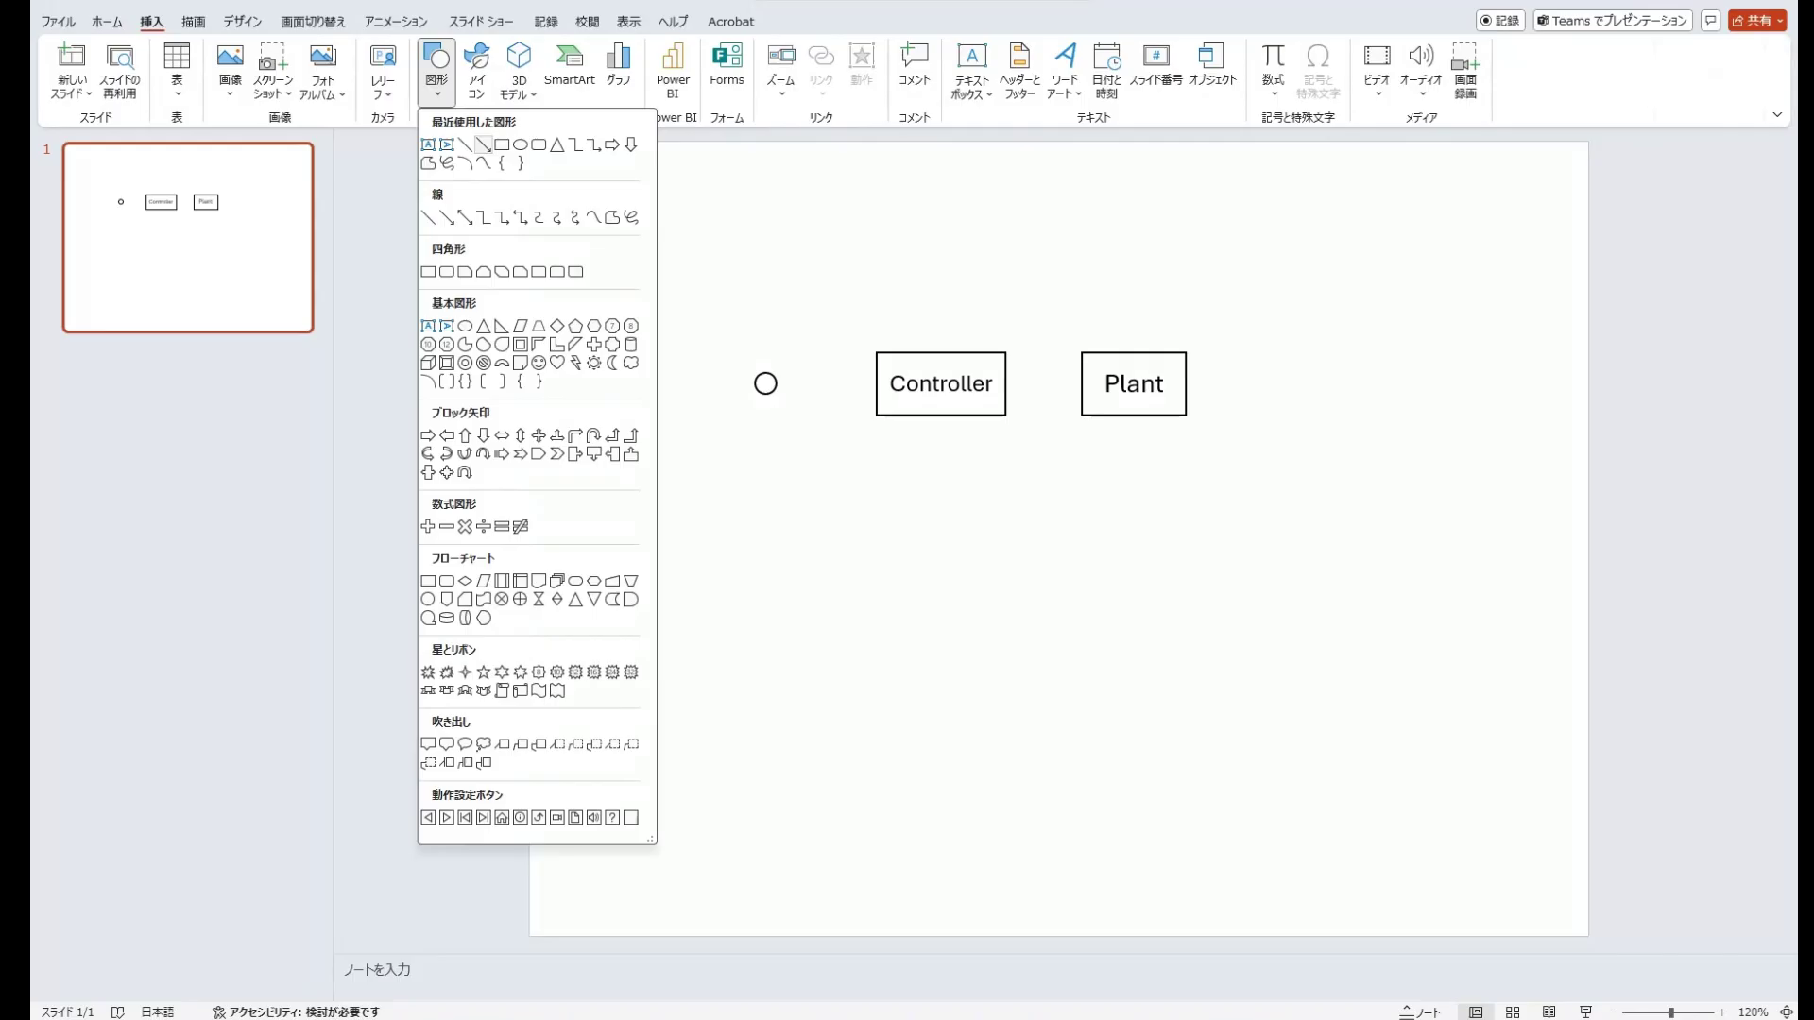
click(483, 145)
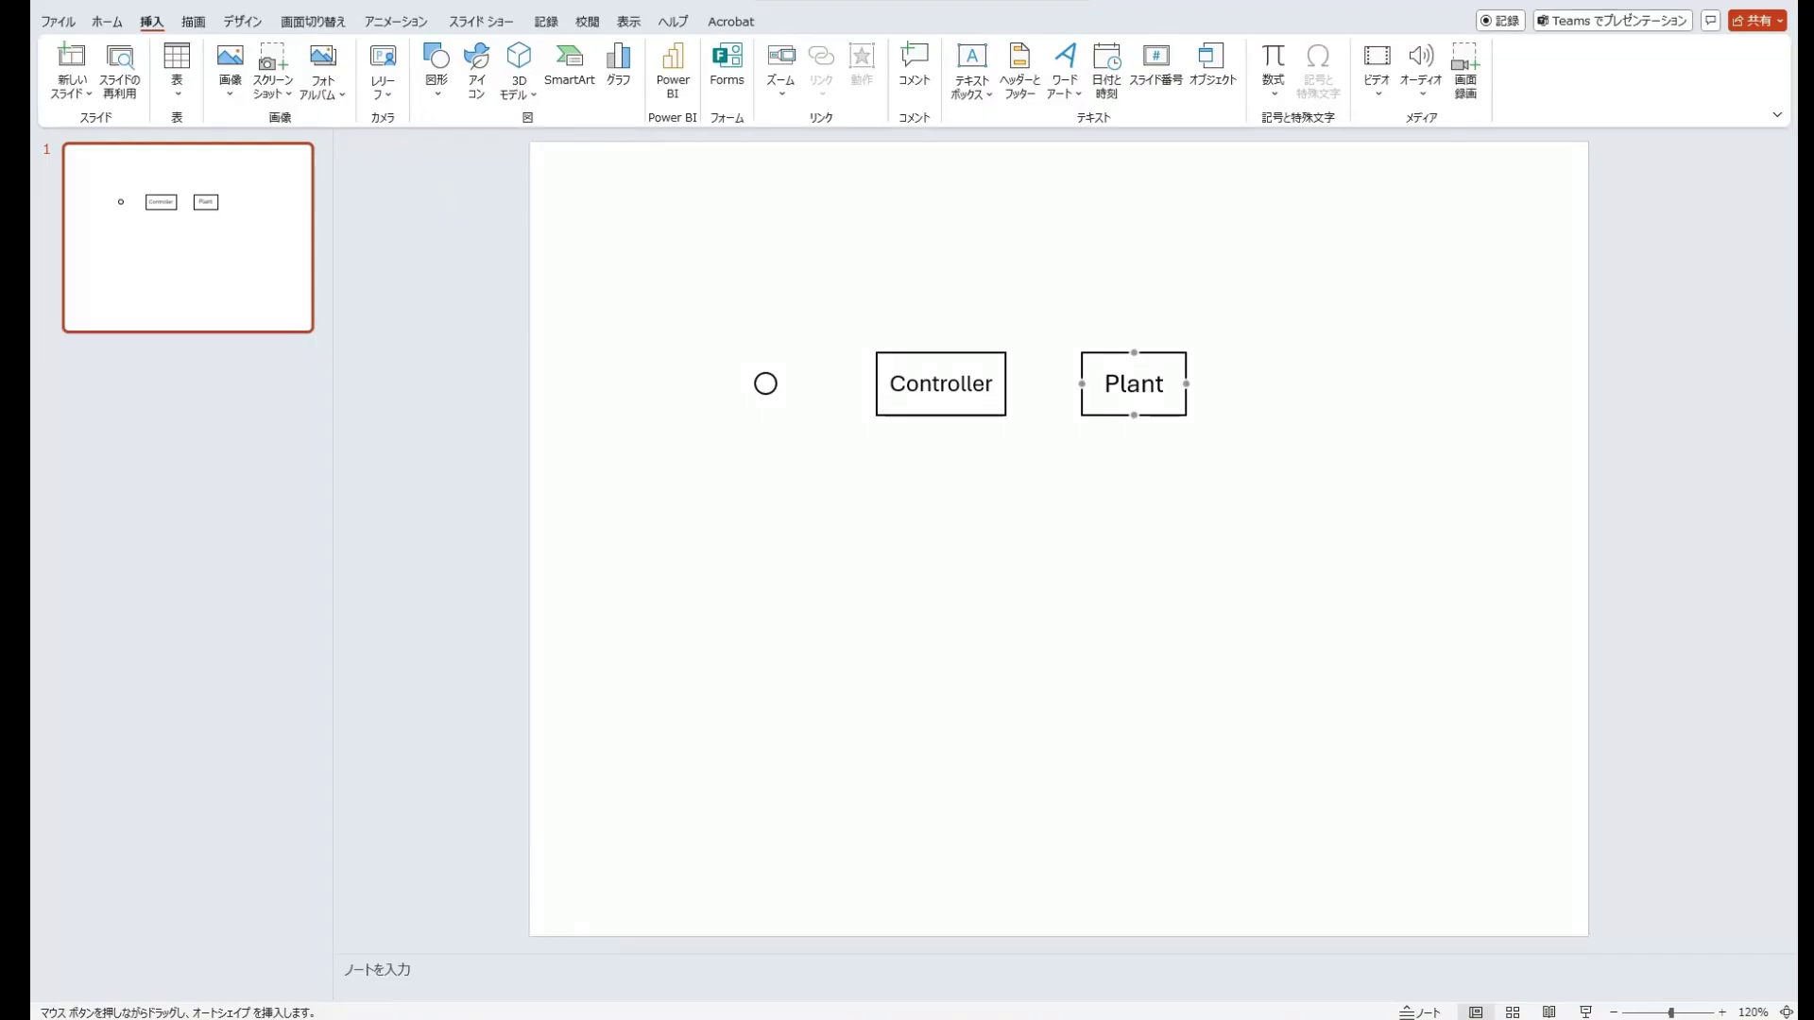
drag(1185, 384, 1308, 384)
key(Escape)
mouse_move(1134, 383)
mouse_down()
mouse_move(1135, 479)
mouse_move(1141, 385)
mouse_up()
key(Escape)
key(Escape)
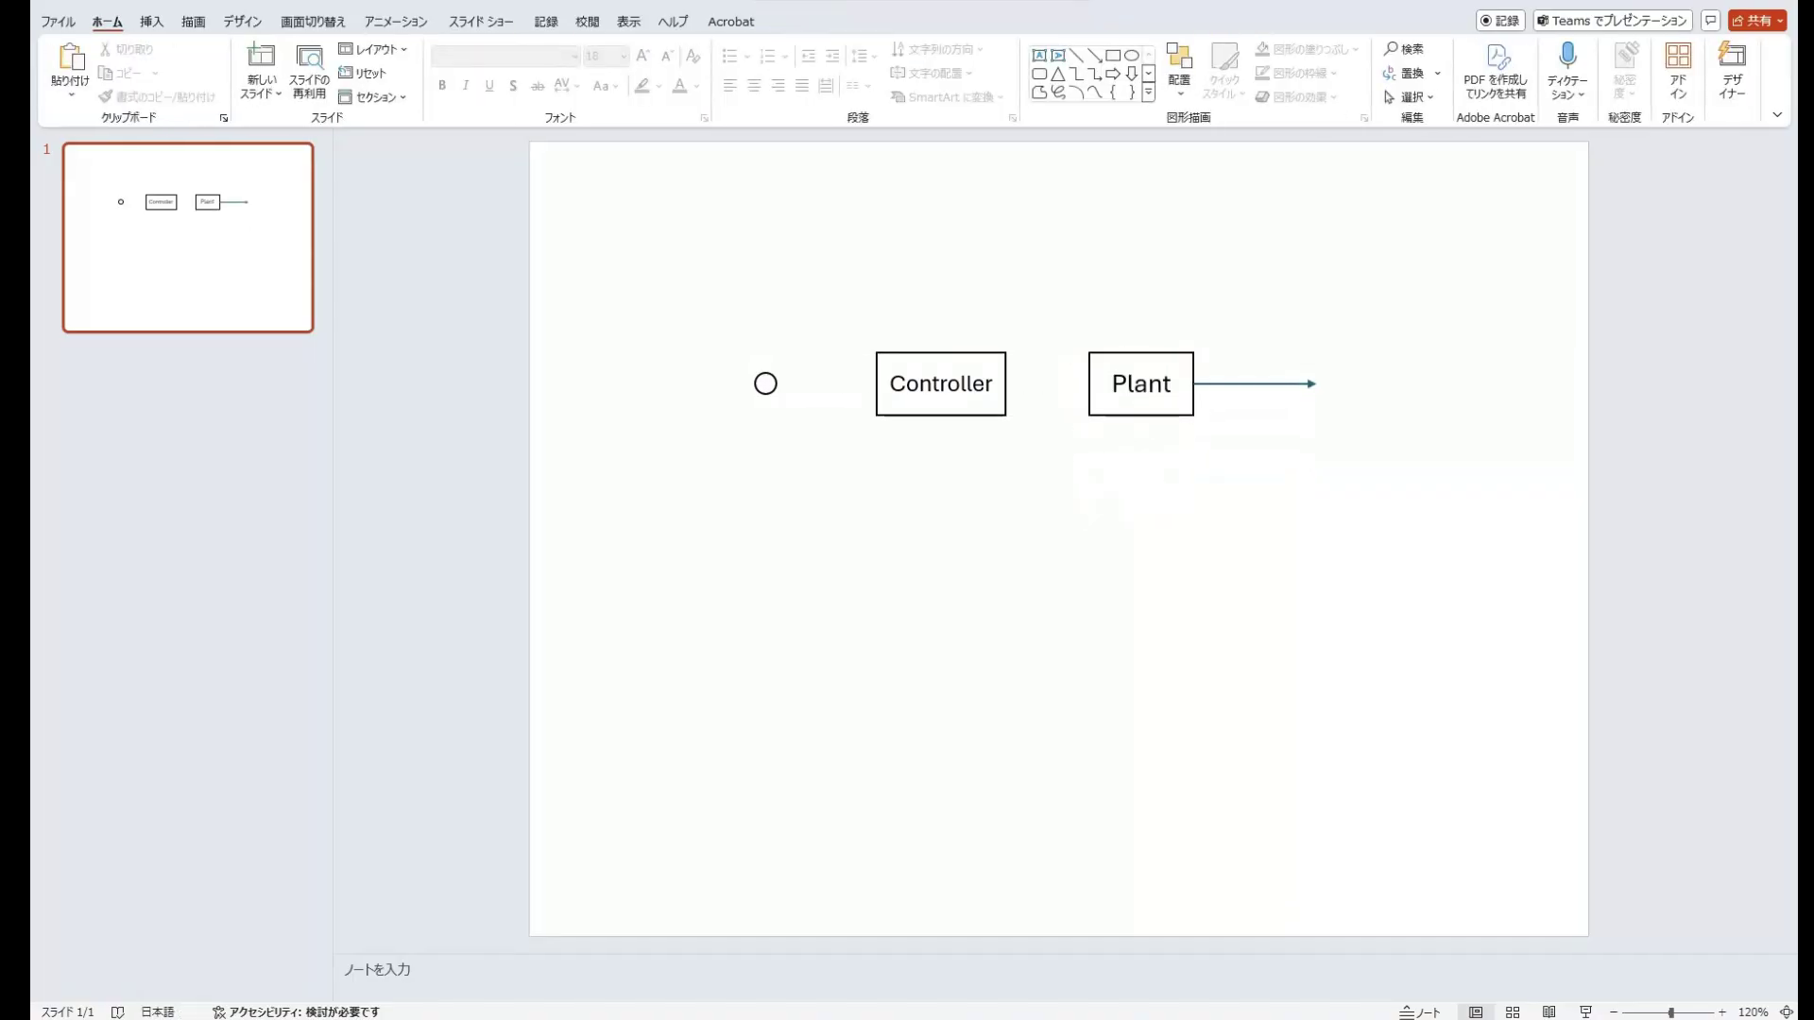
Change the colour of the arrow leaving the Plant rectangle to black and open the arrow's options.
click(1255, 384)
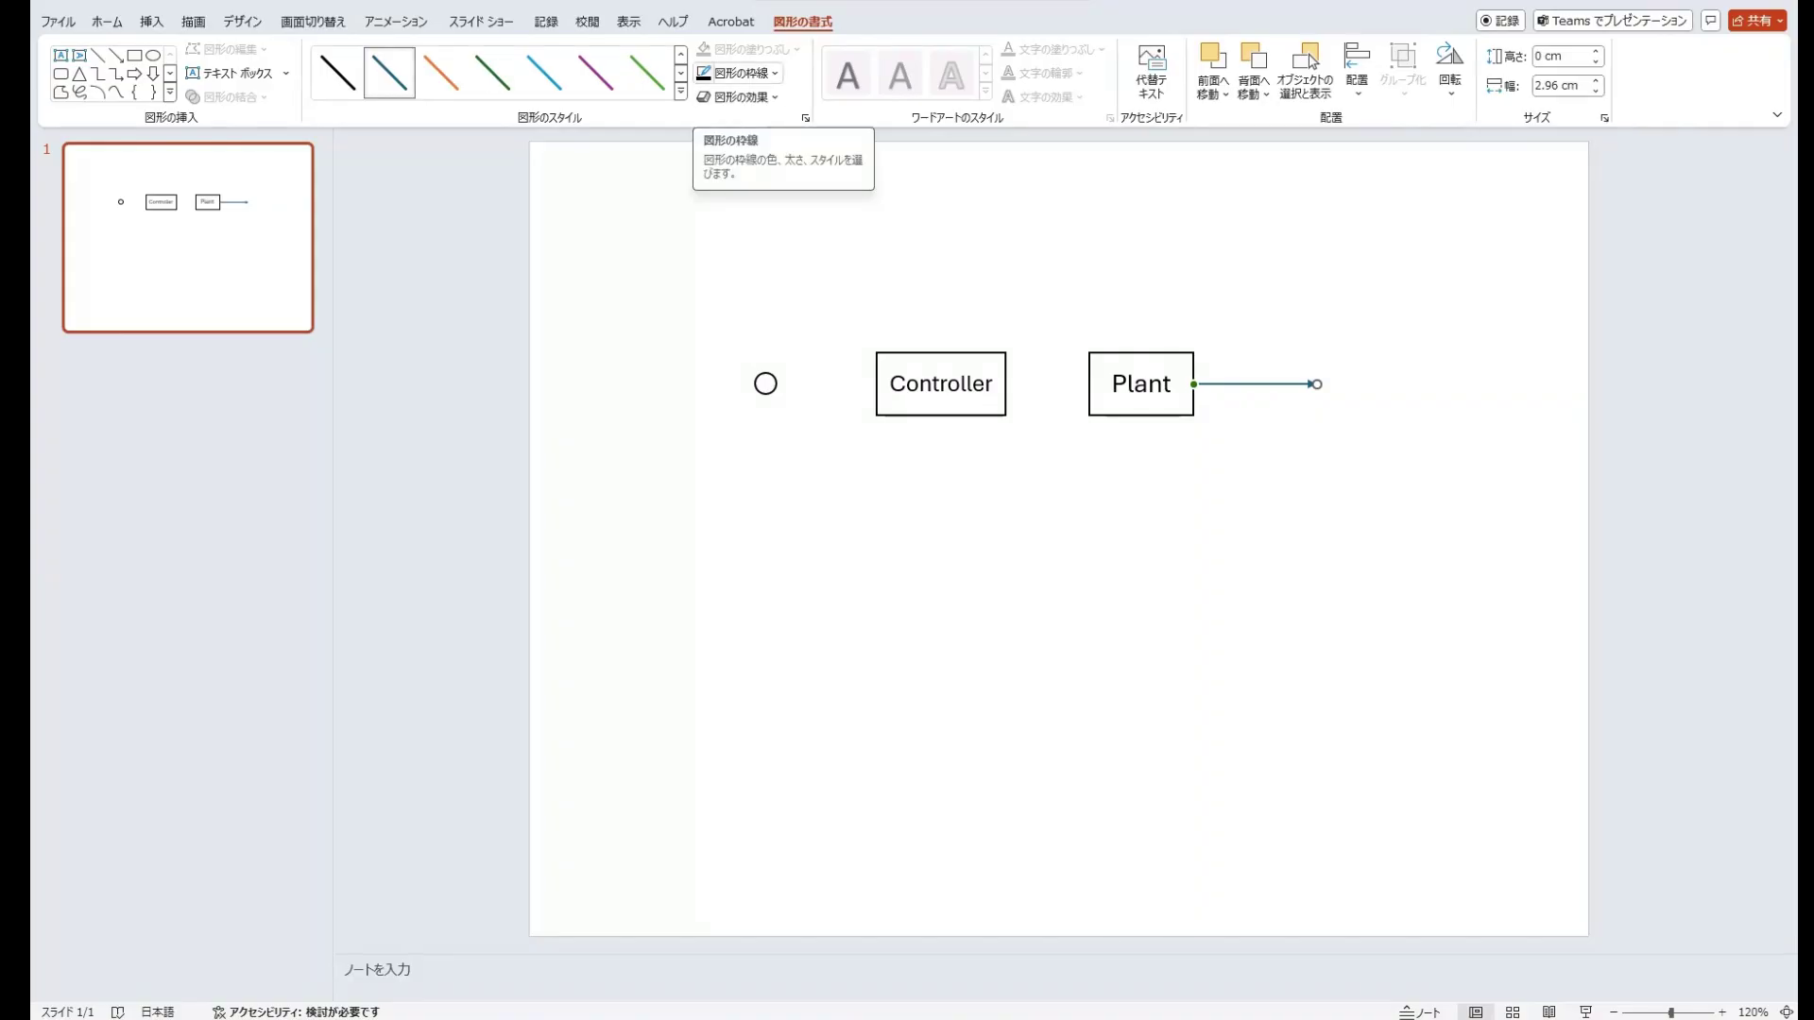
right_click(1263, 383)
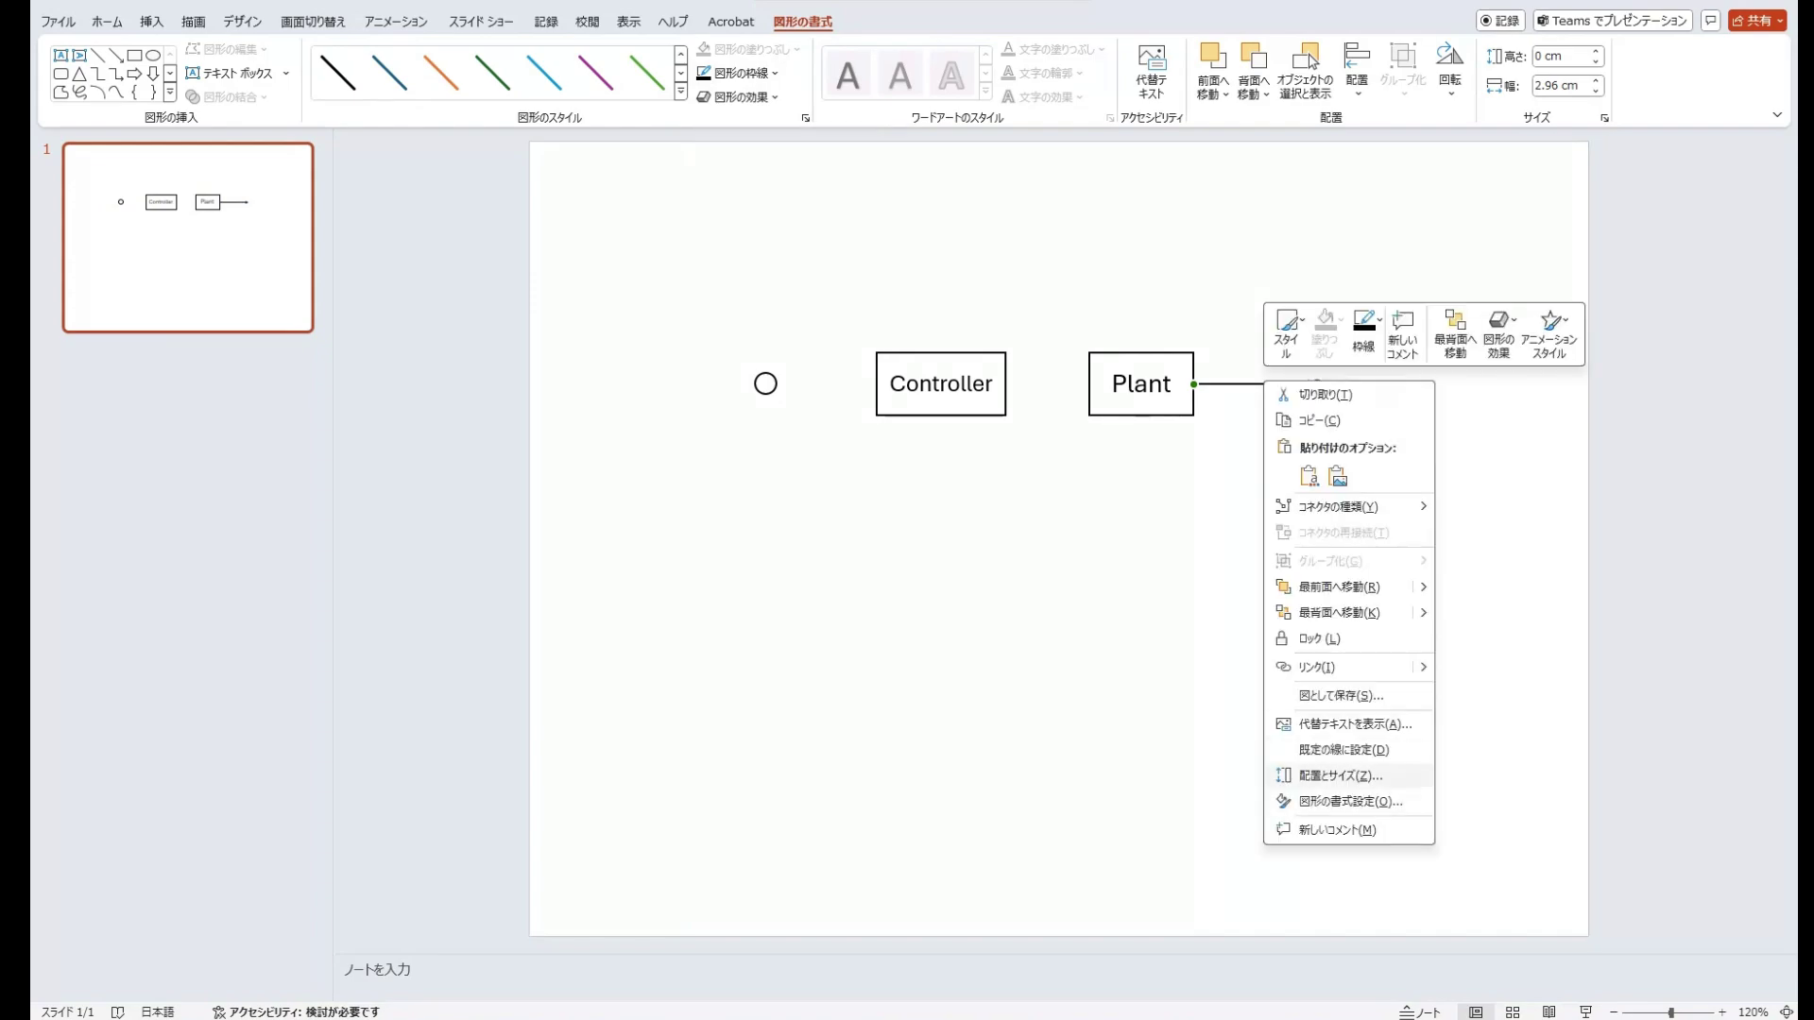